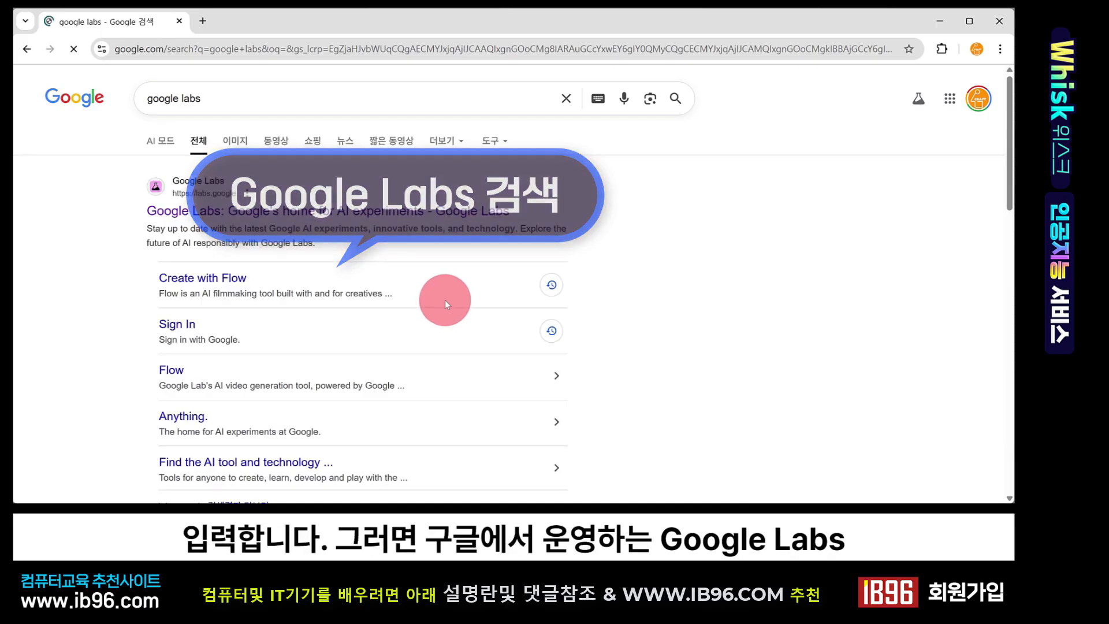
Open the Google Labs site from the search results and view all of its experiments
left_click(209, 214)
scroll(398, 323, "down", 10)
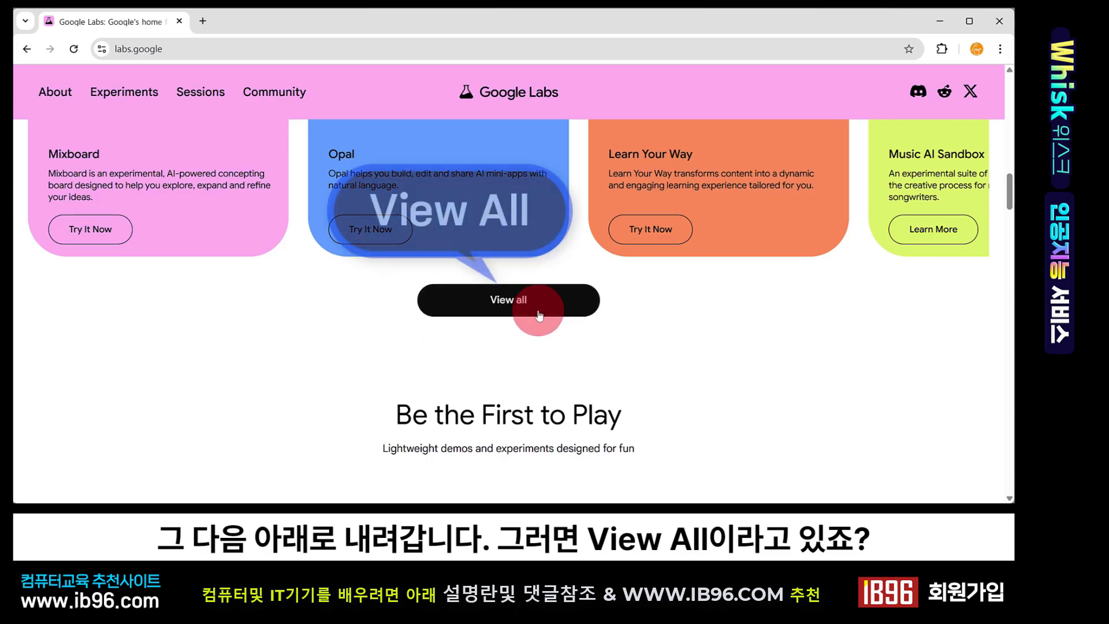
left_click(499, 312)
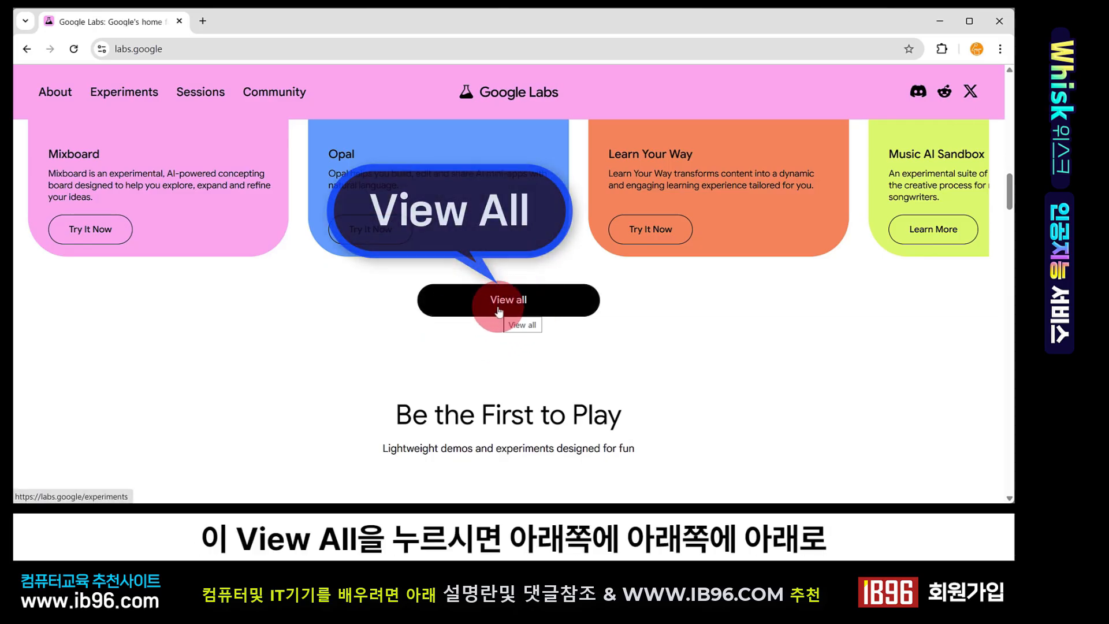
Load more experiments in the list and open Whisk's Try It Now page
scroll(500, 319, "down", 8)
scroll(500, 321, "down", 5)
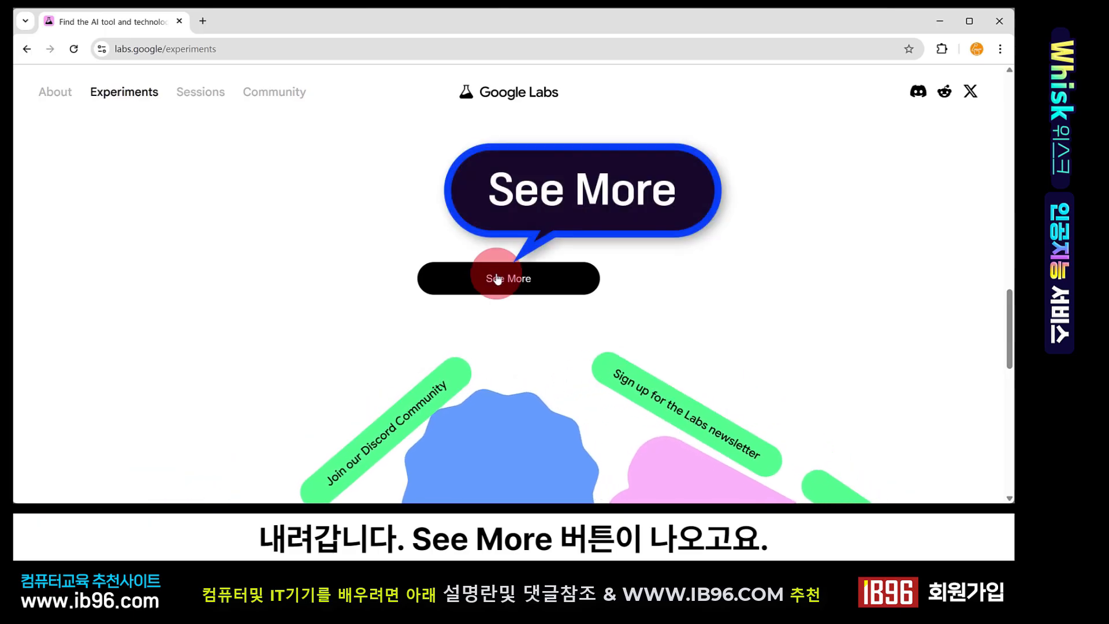
left_click(496, 280)
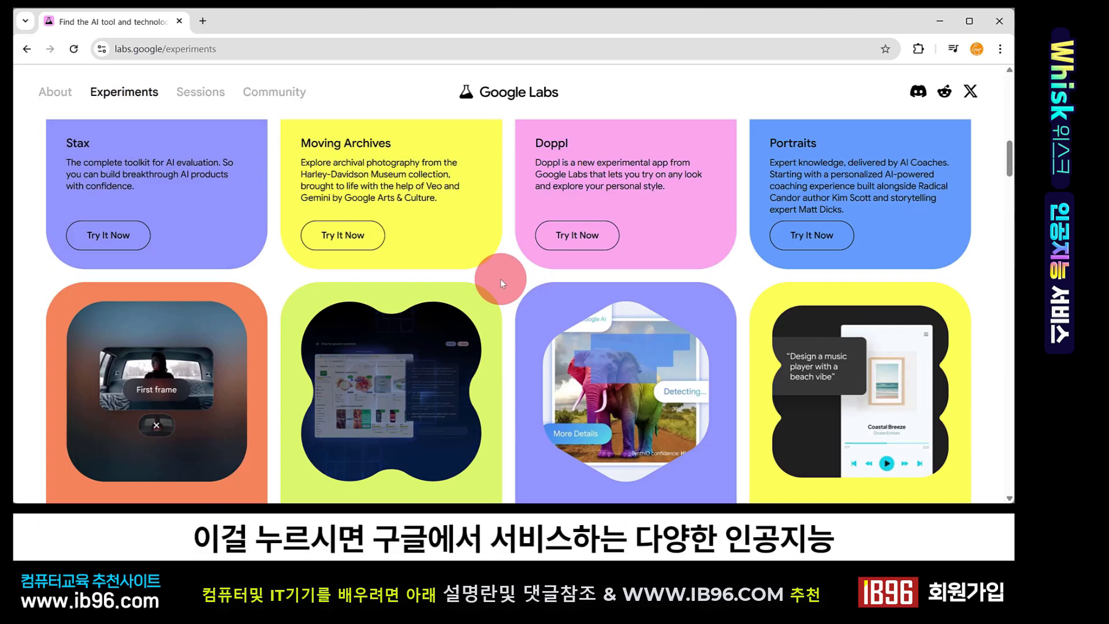
scroll(500, 279, "down", 8)
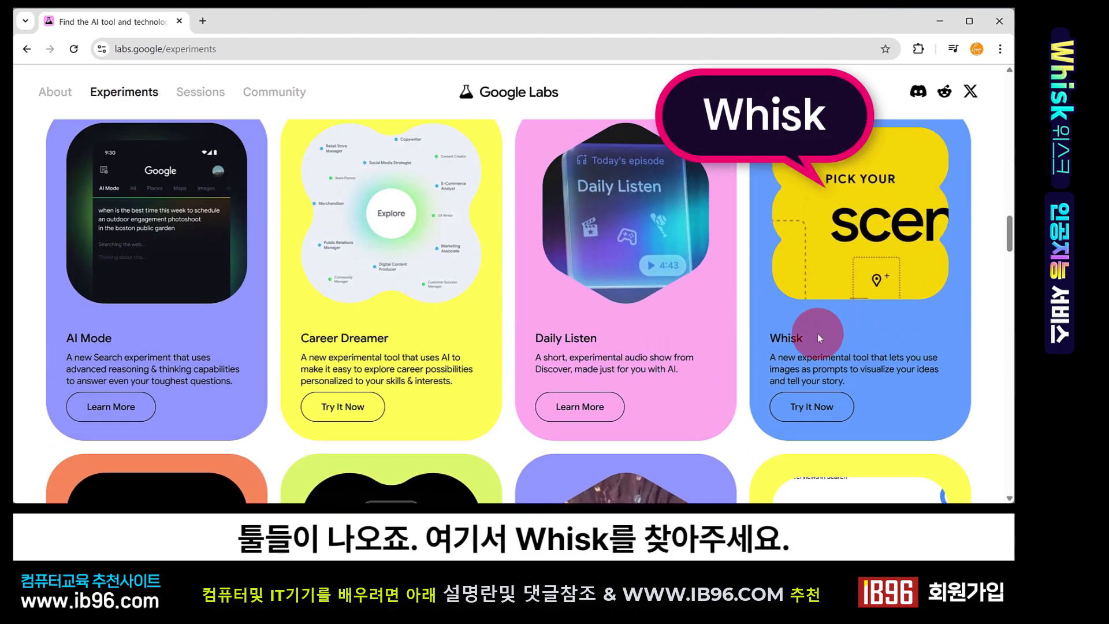
left_click(823, 407)
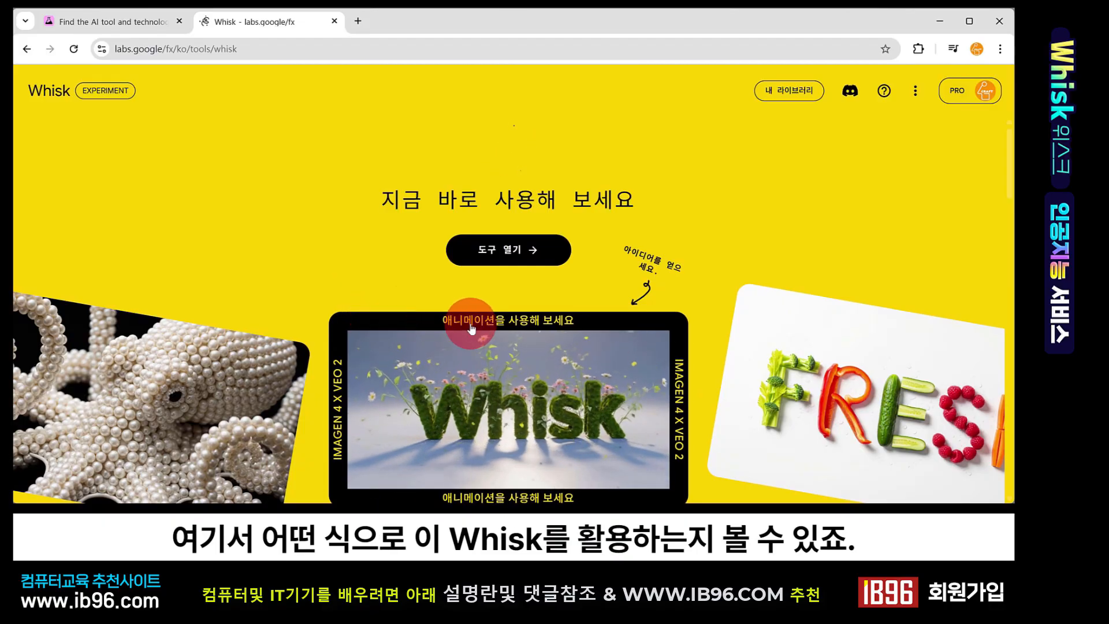
Open the Whisk tool from its landing page
scroll(404, 319, "down", 2)
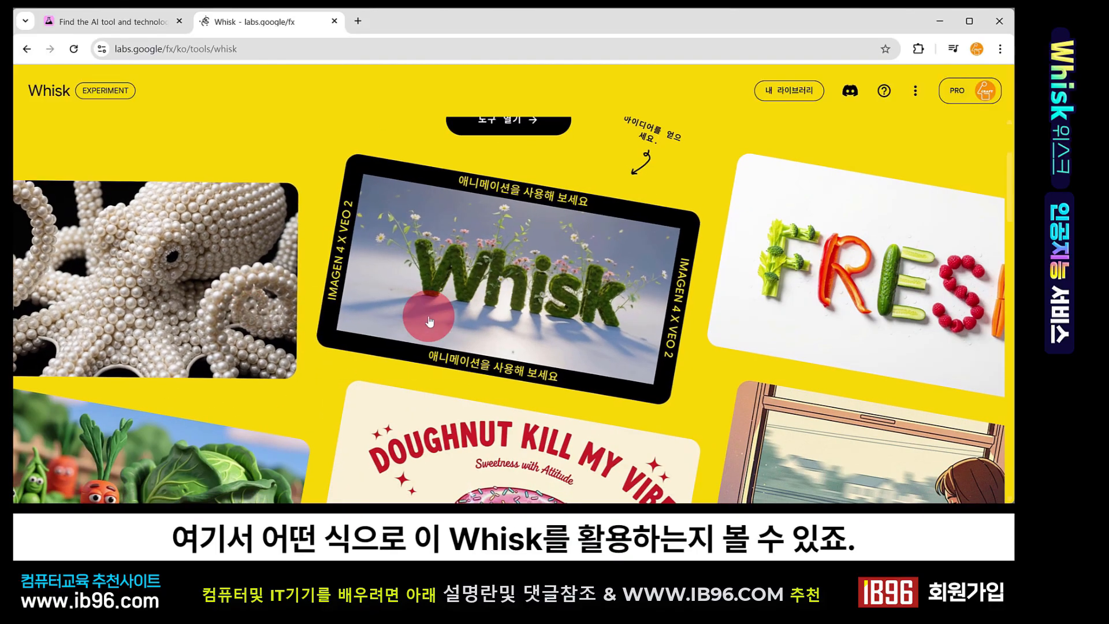
scroll(530, 347, "up", 1)
scroll(530, 347, "up", 2)
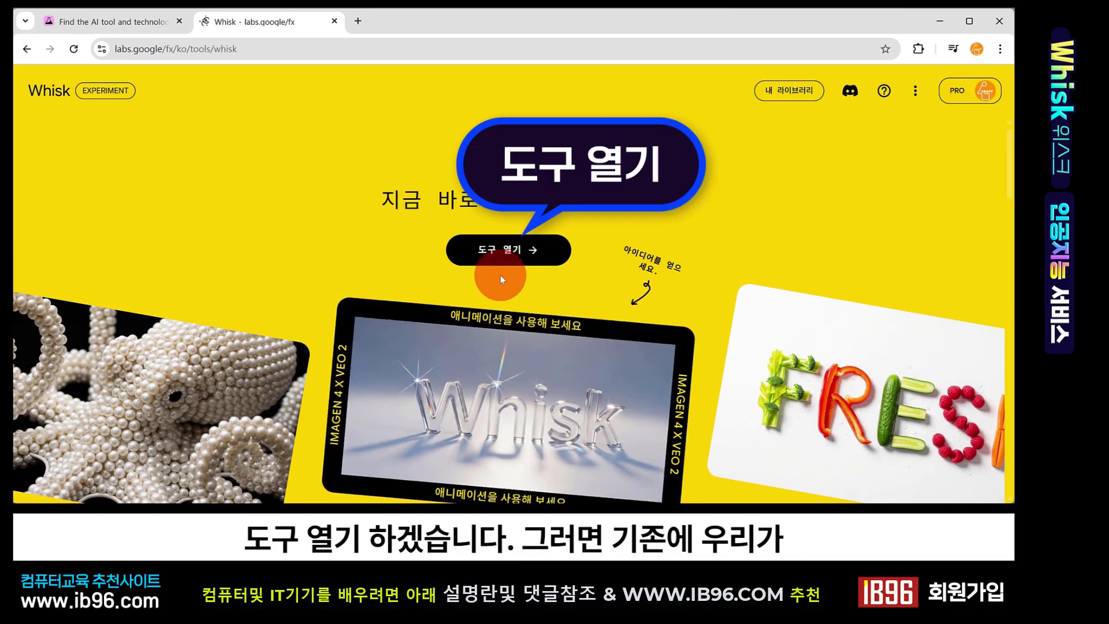
left_click(486, 254)
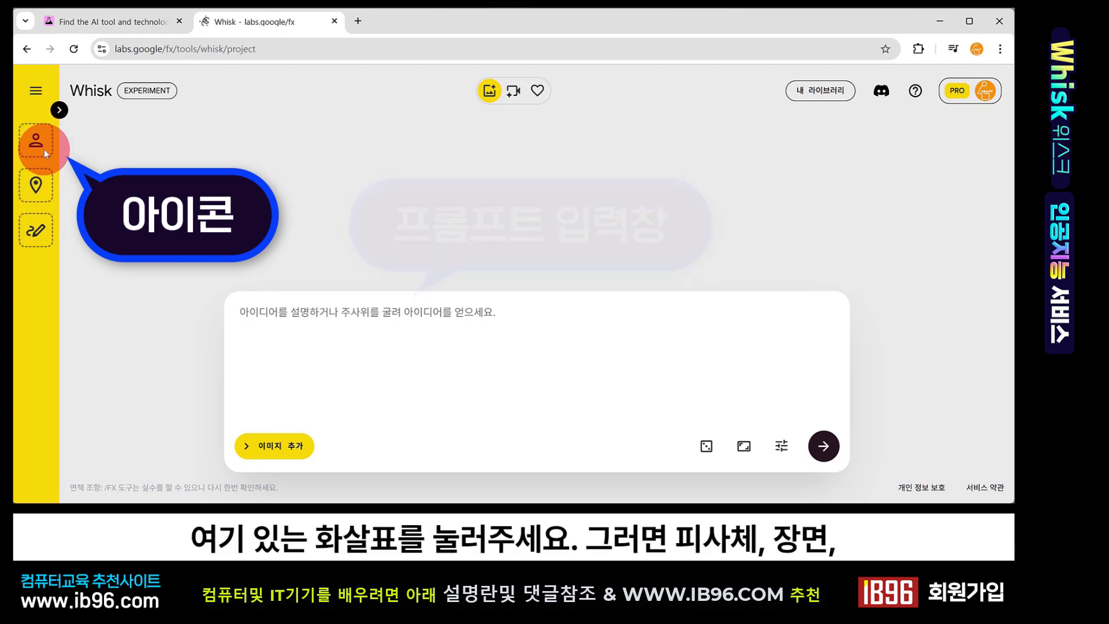
Expand the image panel showing the subject, scene and style slots
left_click(61, 111)
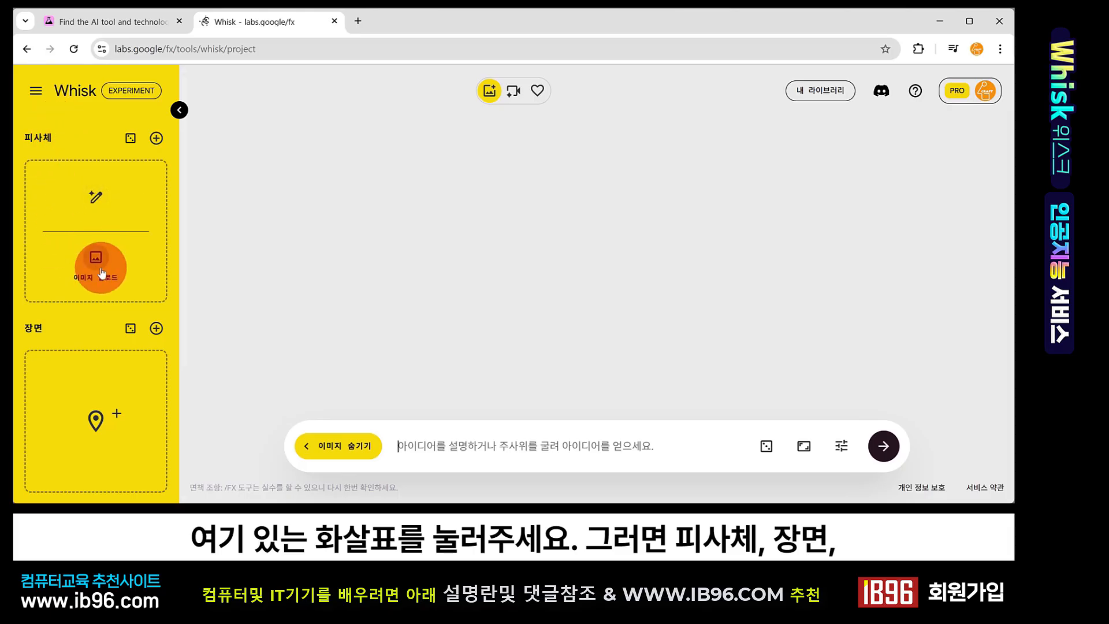
scroll(95, 257, "down", 3)
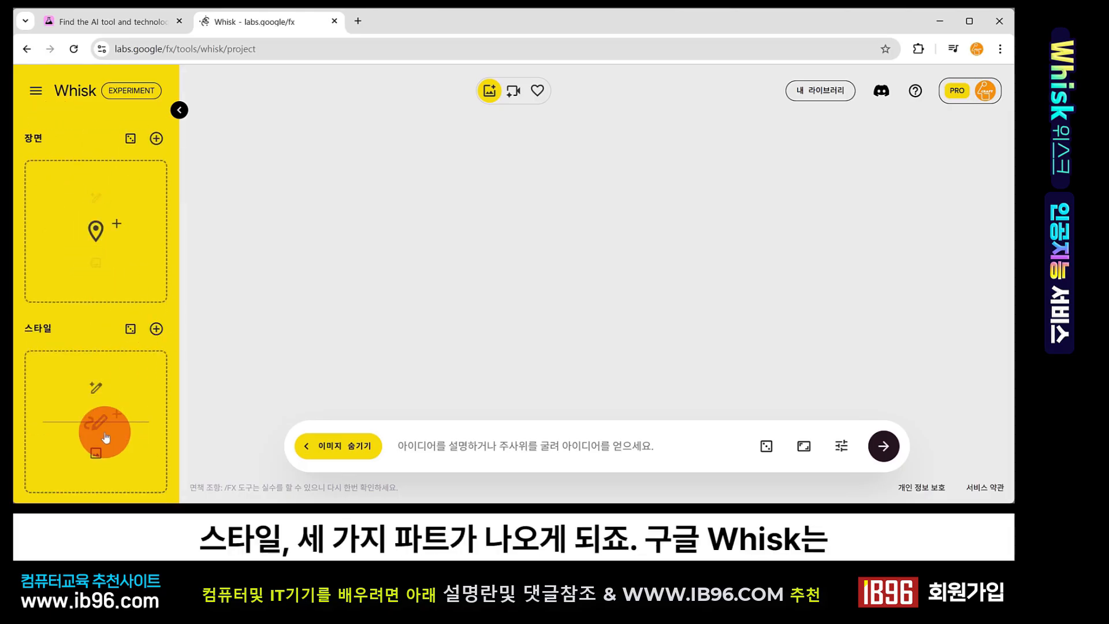
scroll(117, 267, "up", 3)
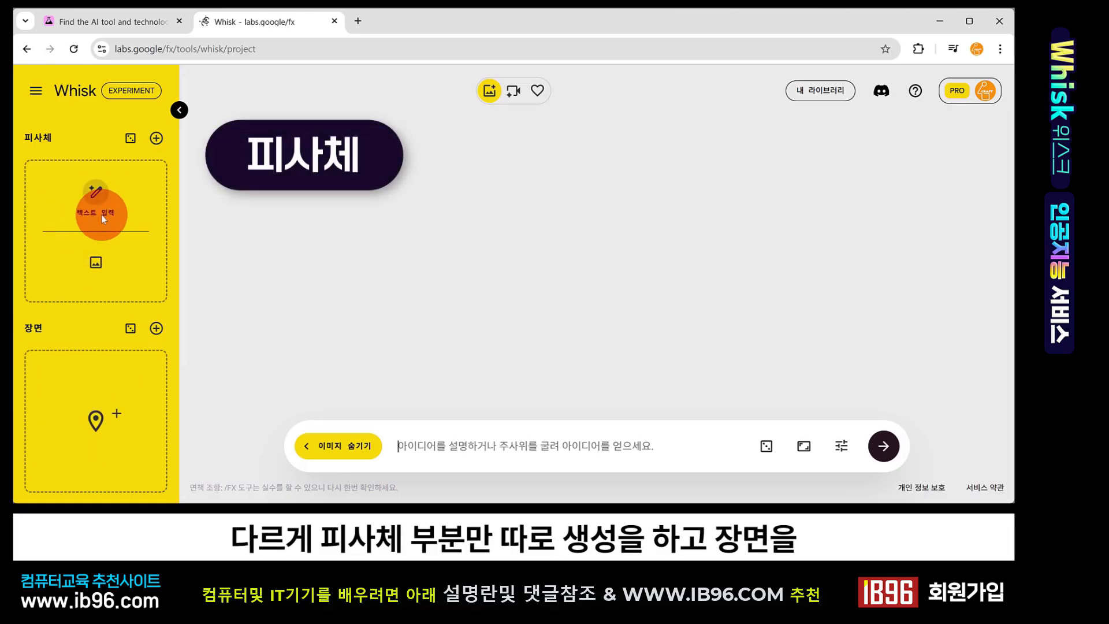
scroll(135, 275, "down", 3)
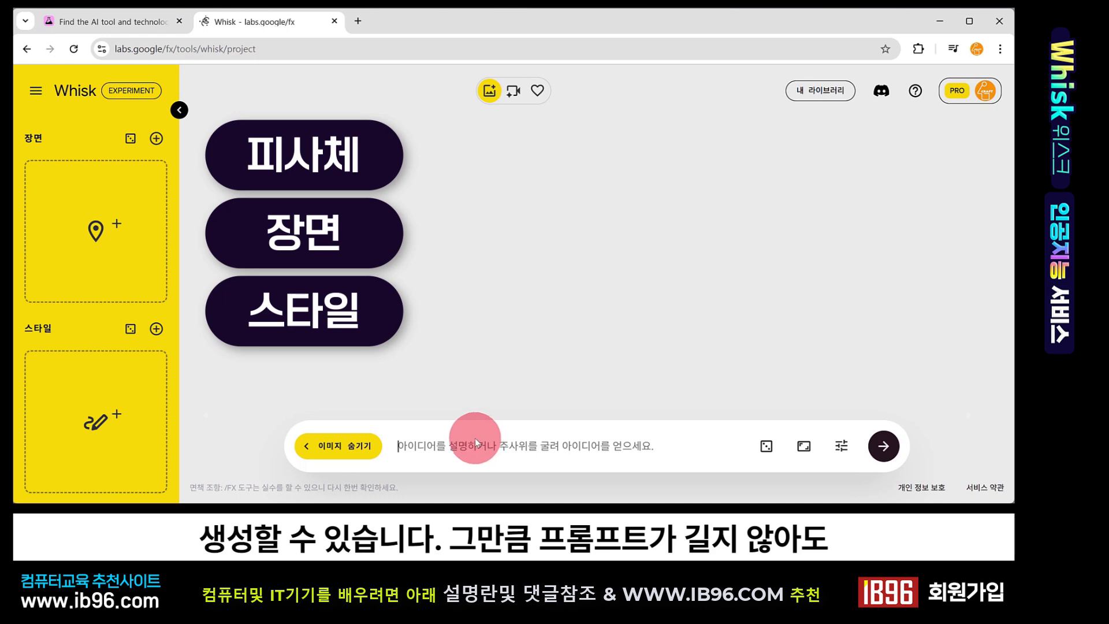
scroll(95, 222, "up", 3)
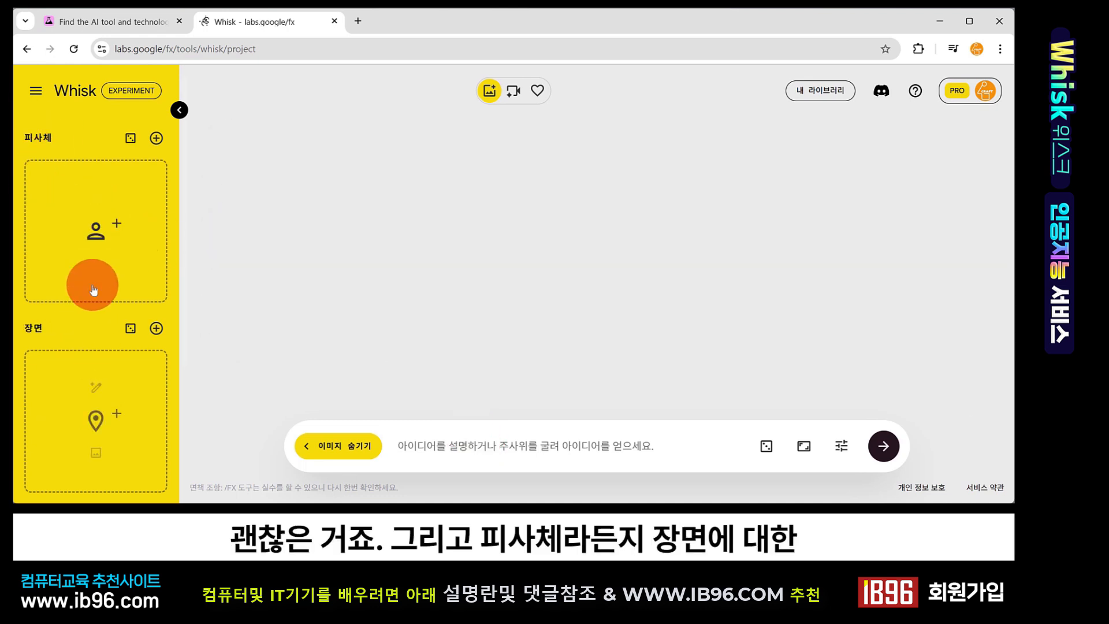
mouse_move(98, 257)
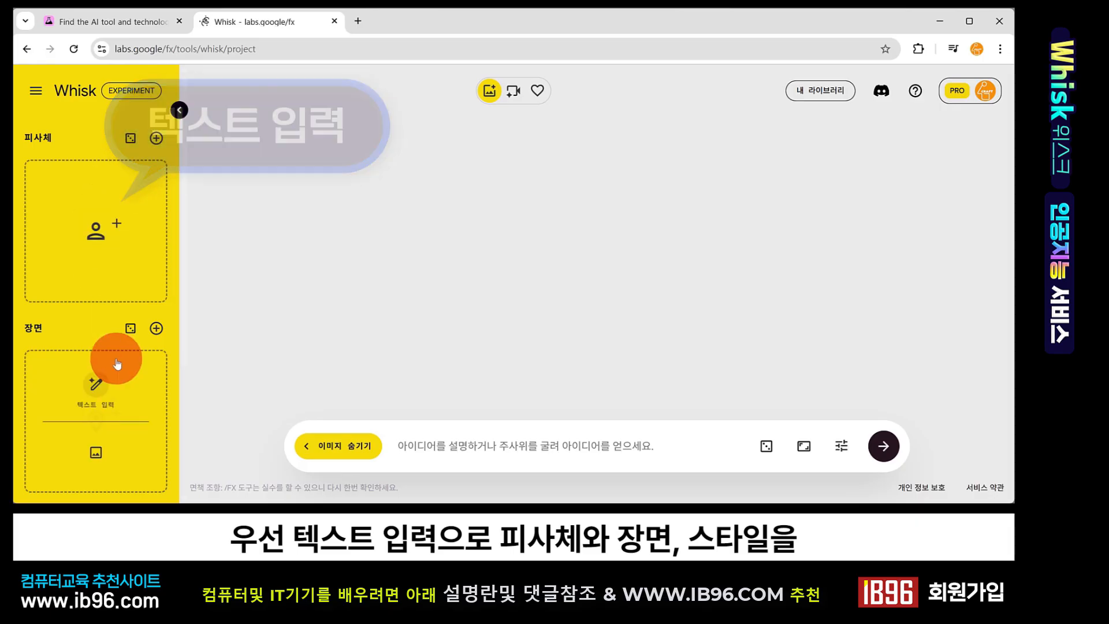
scroll(112, 364, "down", 2)
scroll(144, 295, "up", 2)
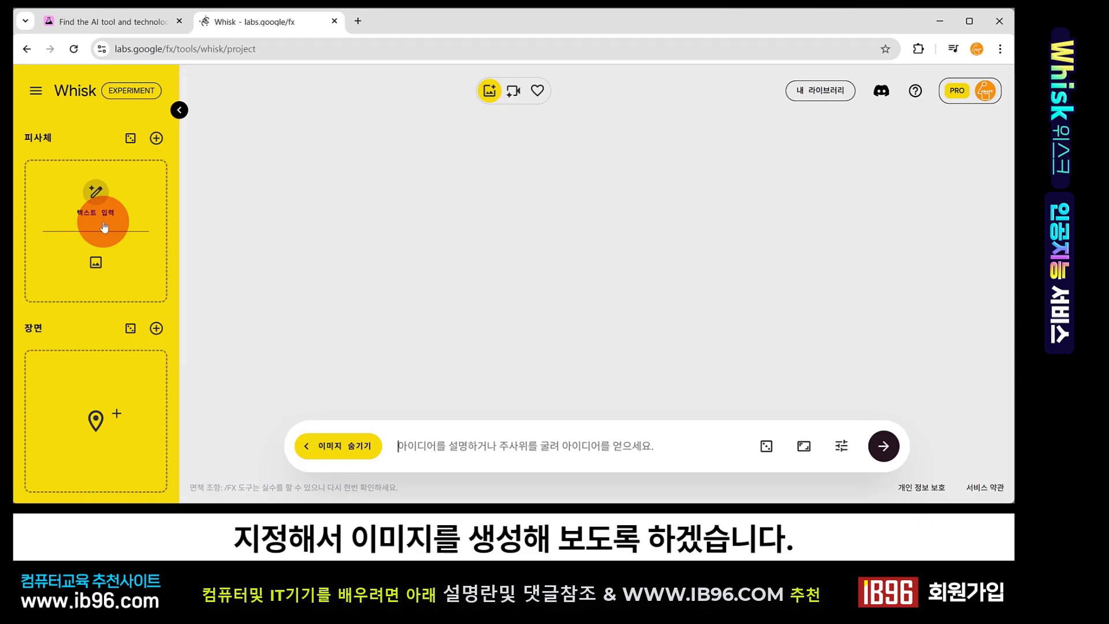
Open the subject slot's text-prompt dialog and place the cursor in its prompt field
left_click(90, 196)
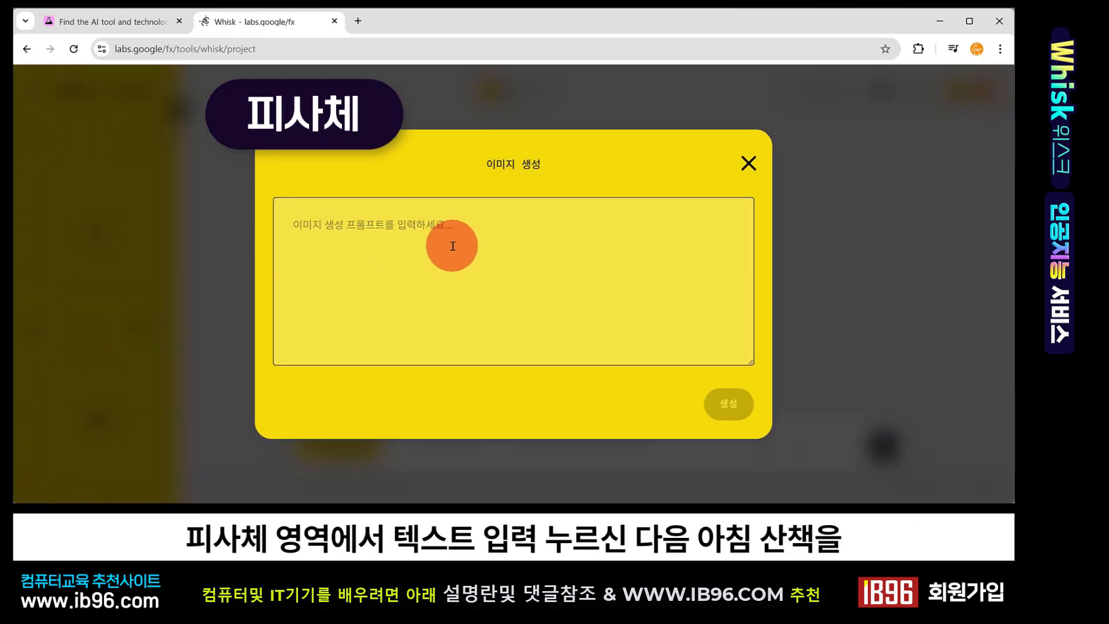
left_click(386, 222)
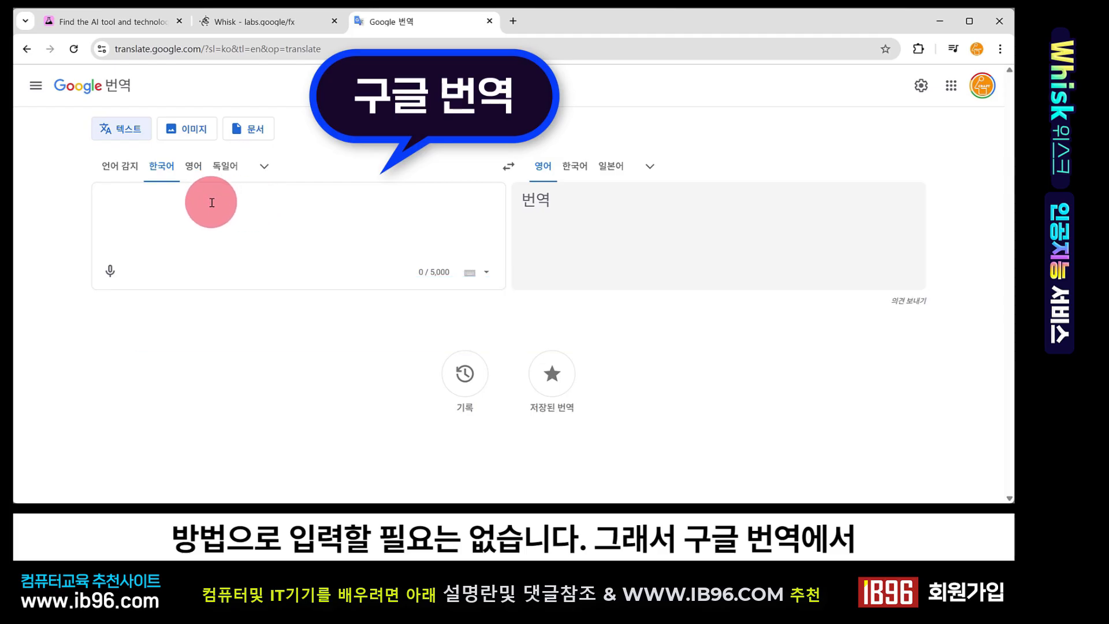
Translate '아침 산책을 하는 강아지' into English in Google Translate and copy the translation
type("아침 산책을 하는 강아지")
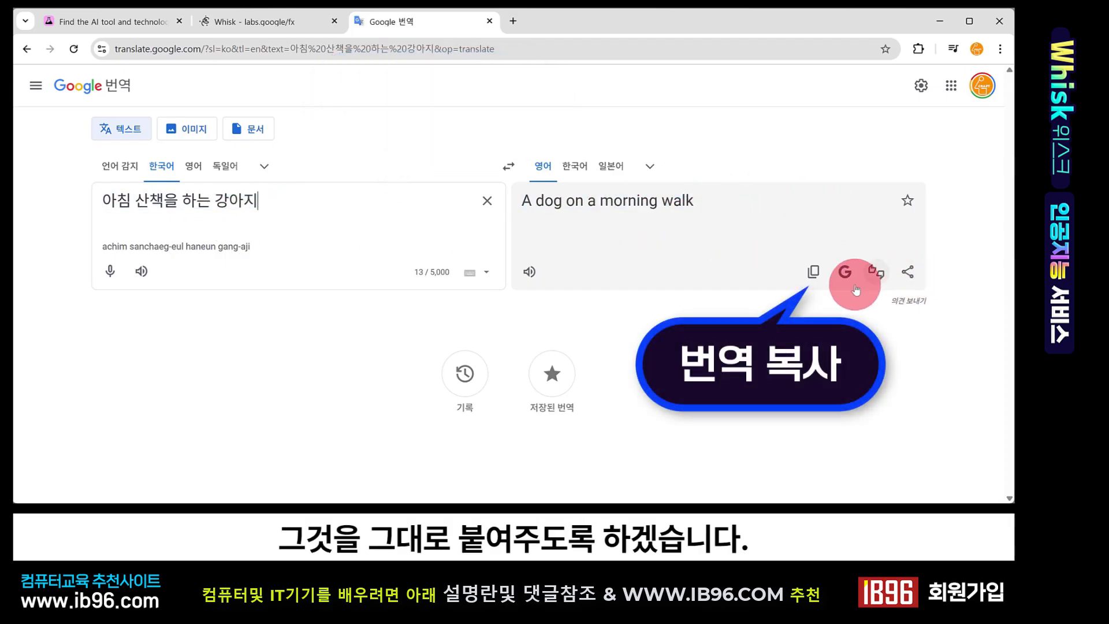
left_click(814, 274)
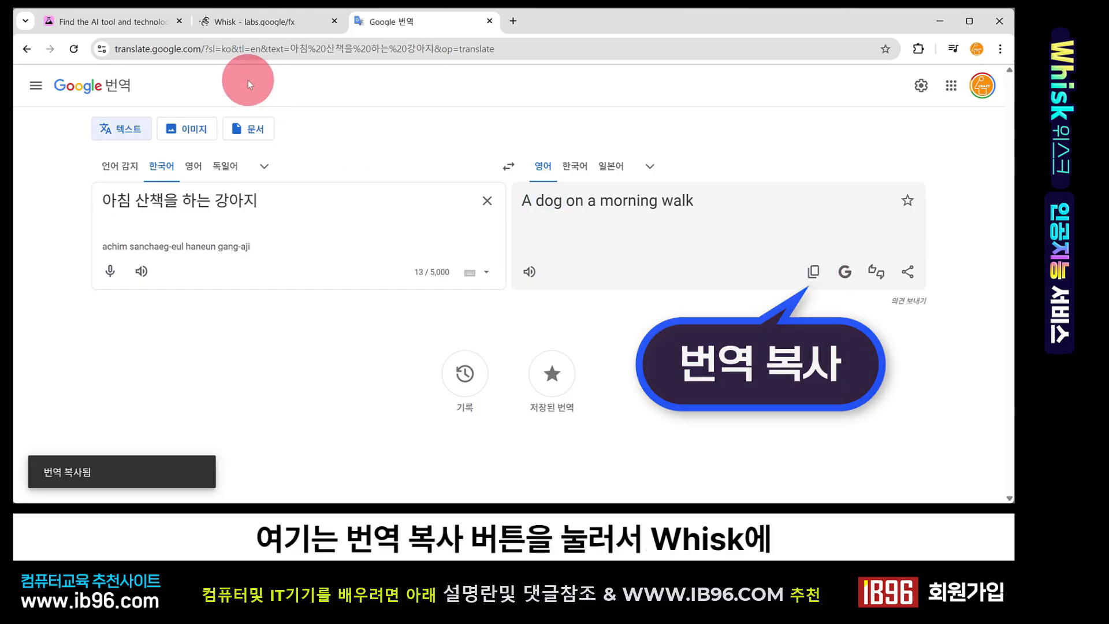
Paste 'A dog on a morning walk' into the subject prompt and generate the subject image
left_click(231, 17)
left_click(314, 230)
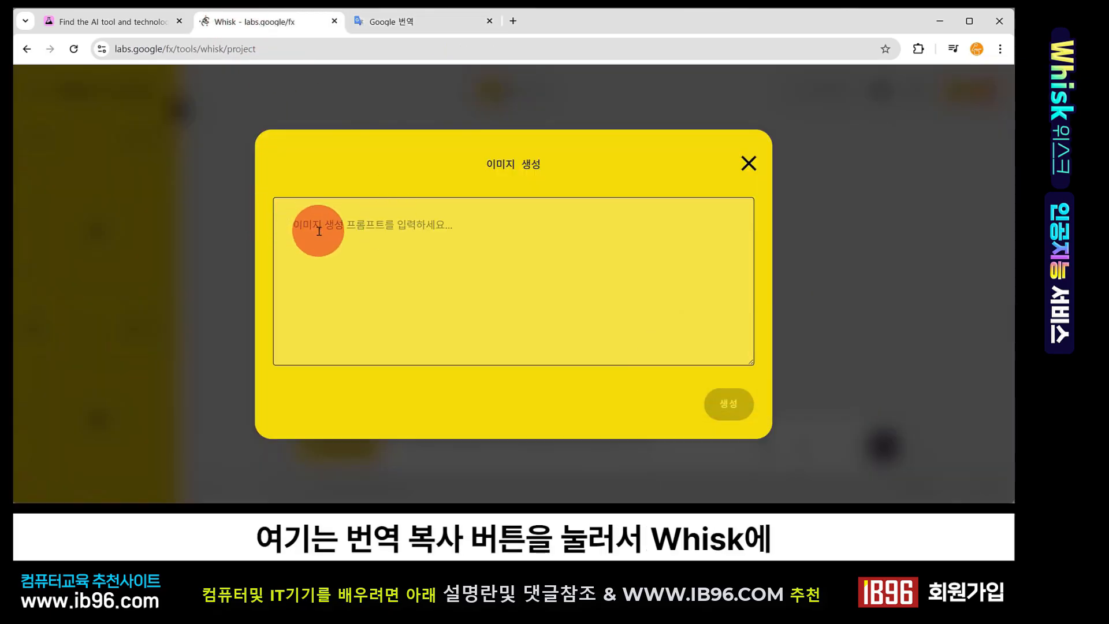
key("ctrl+v")
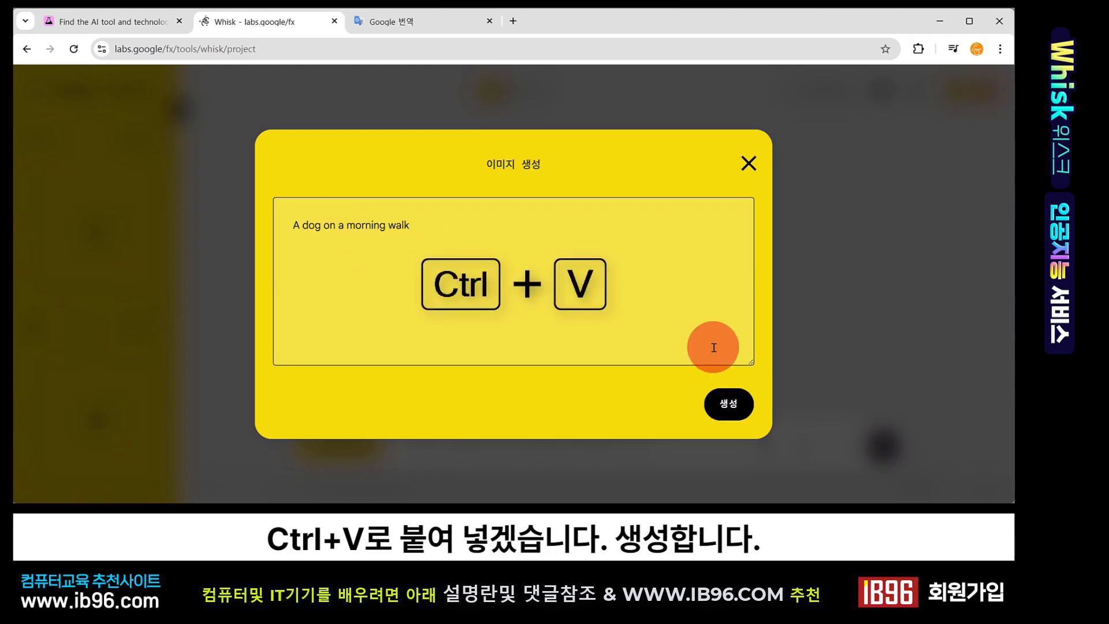
left_click(733, 406)
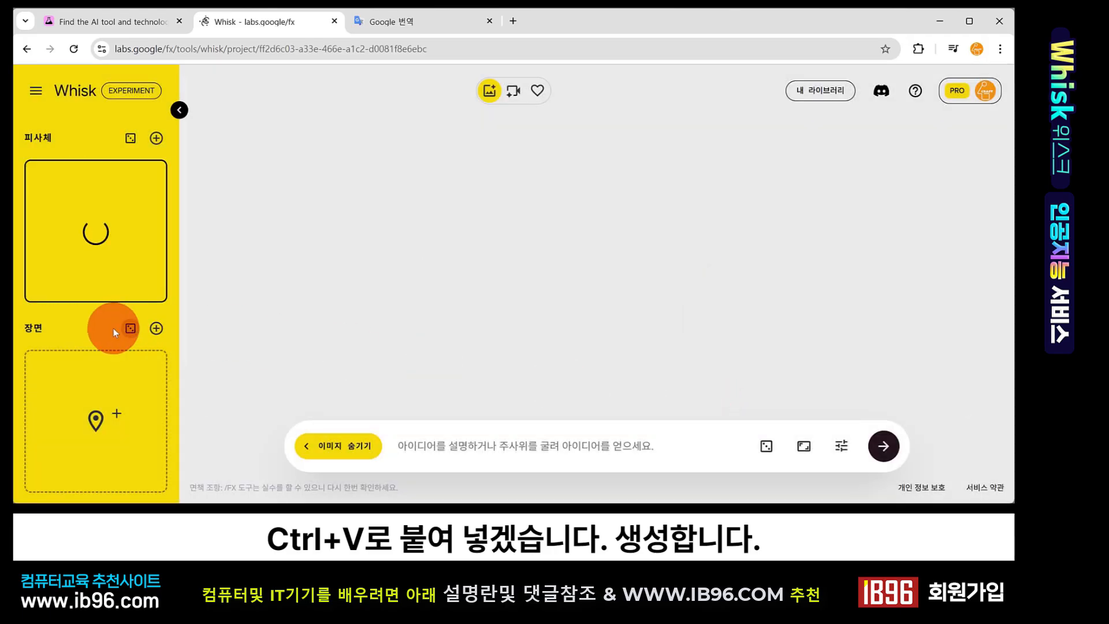
Translate '안개가 자욱한 숲 속' into English and copy the translation 'In the foggy forest'
scroll(61, 322, "down", 3)
mouse_move(105, 264)
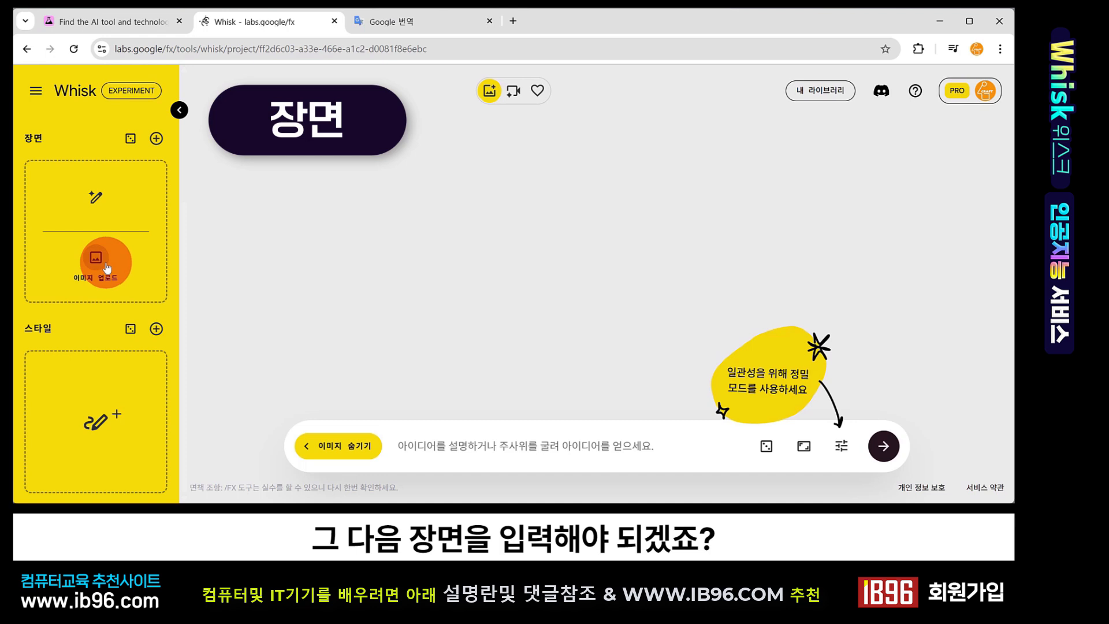
left_click(813, 273)
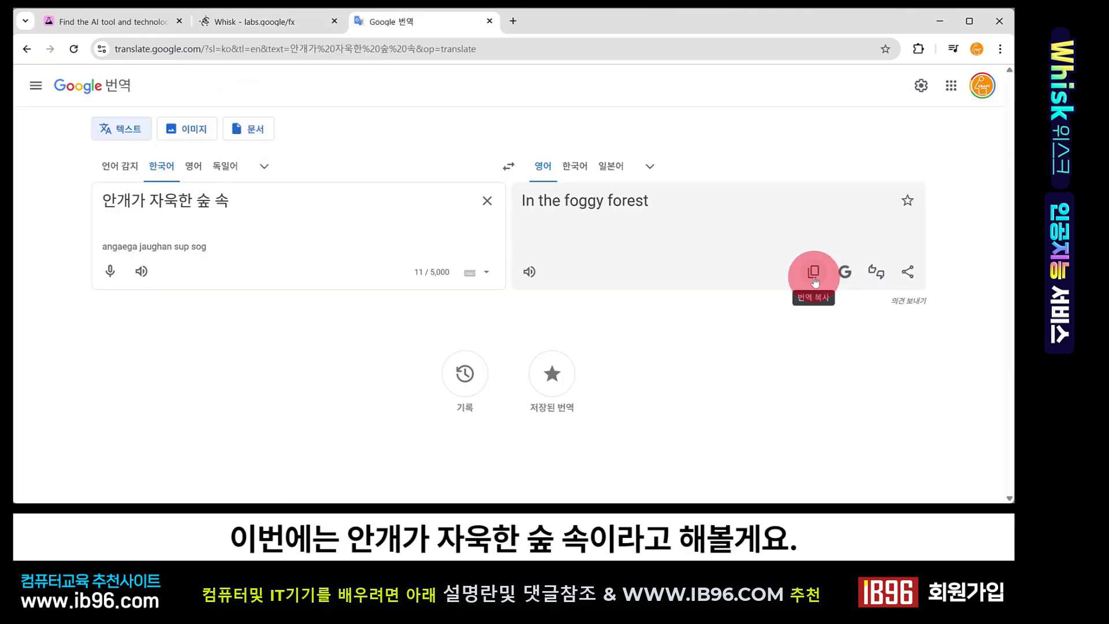
Open the scene slot's text prompt, paste 'In the foggy forest' and generate the scene image
left_click(241, 17)
mouse_move(112, 218)
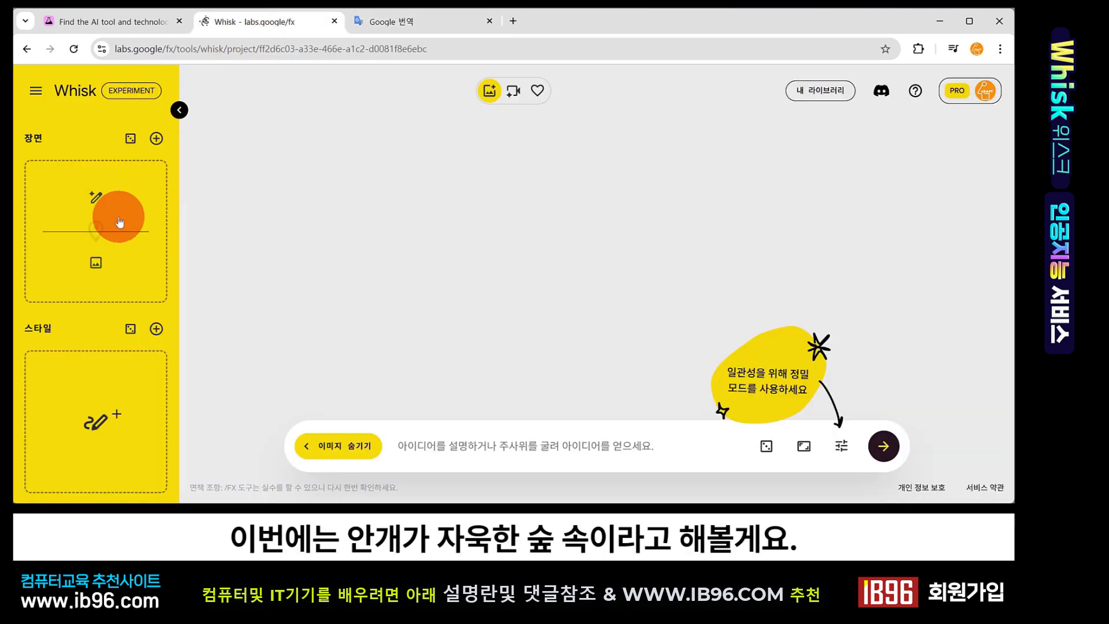
left_click(95, 198)
left_click(405, 273)
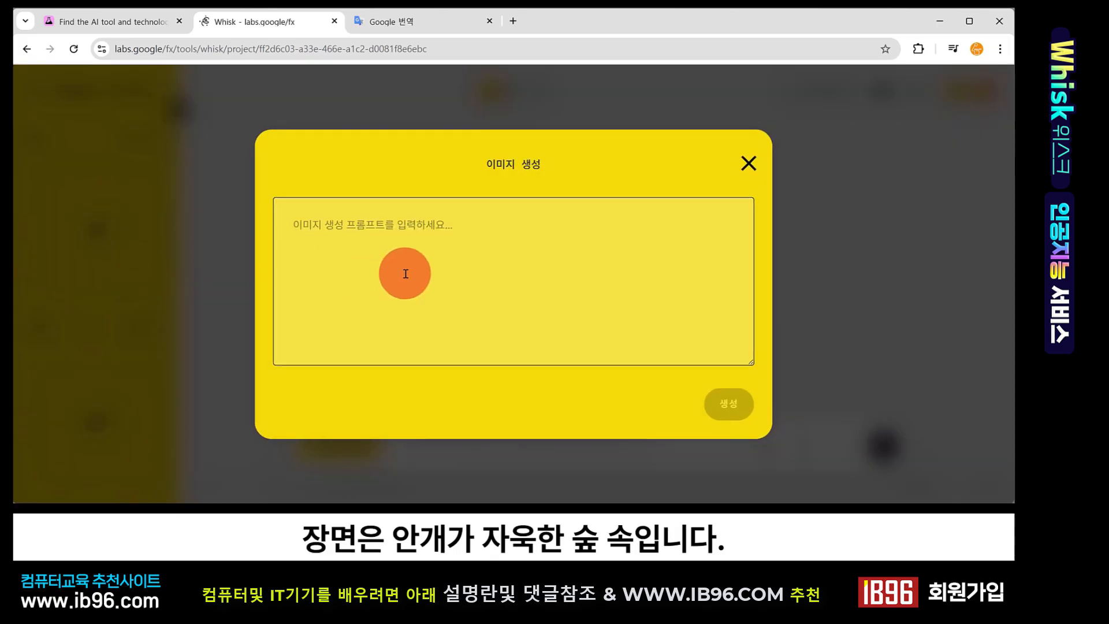
key("ctrl+v")
left_click(729, 406)
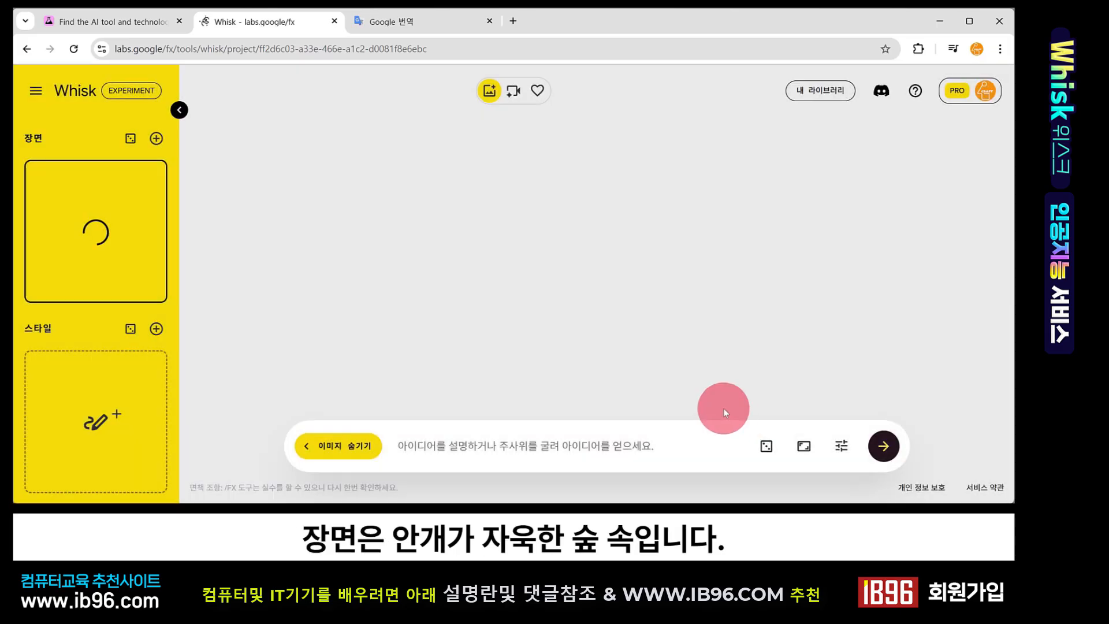
Create a watercolor style image in the style slot
scroll(87, 256, "up", 3)
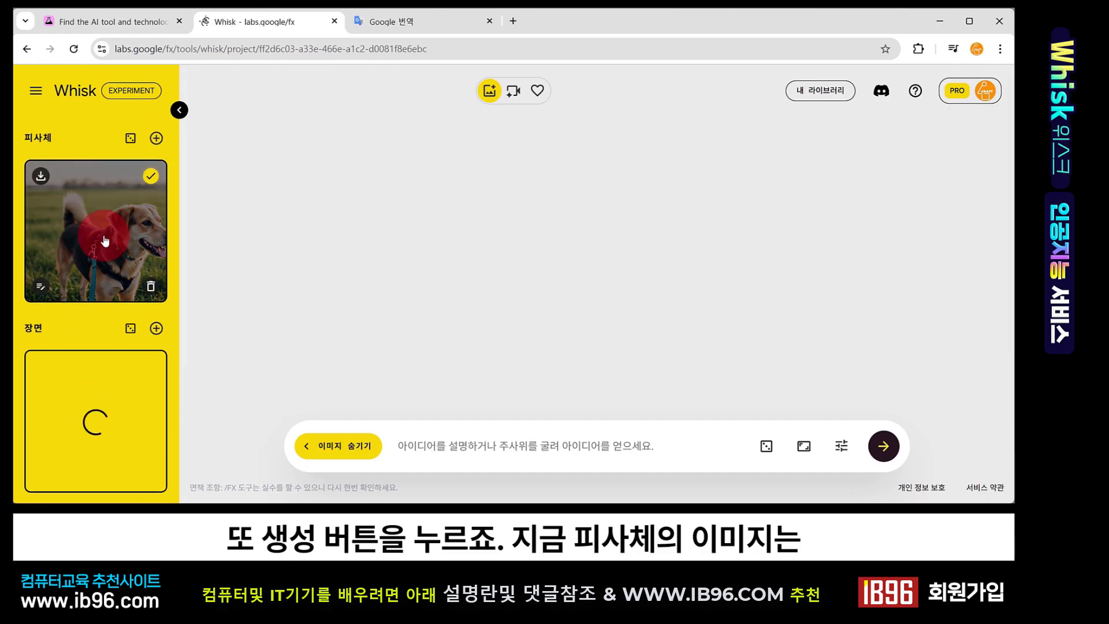
scroll(104, 240, "down", 3)
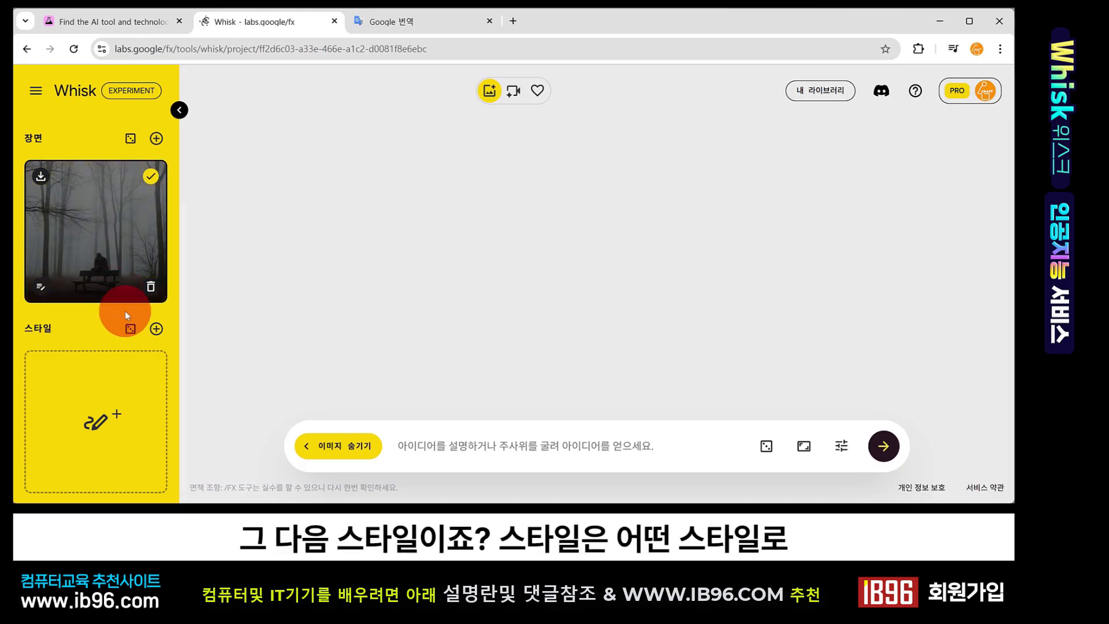
mouse_move(120, 423)
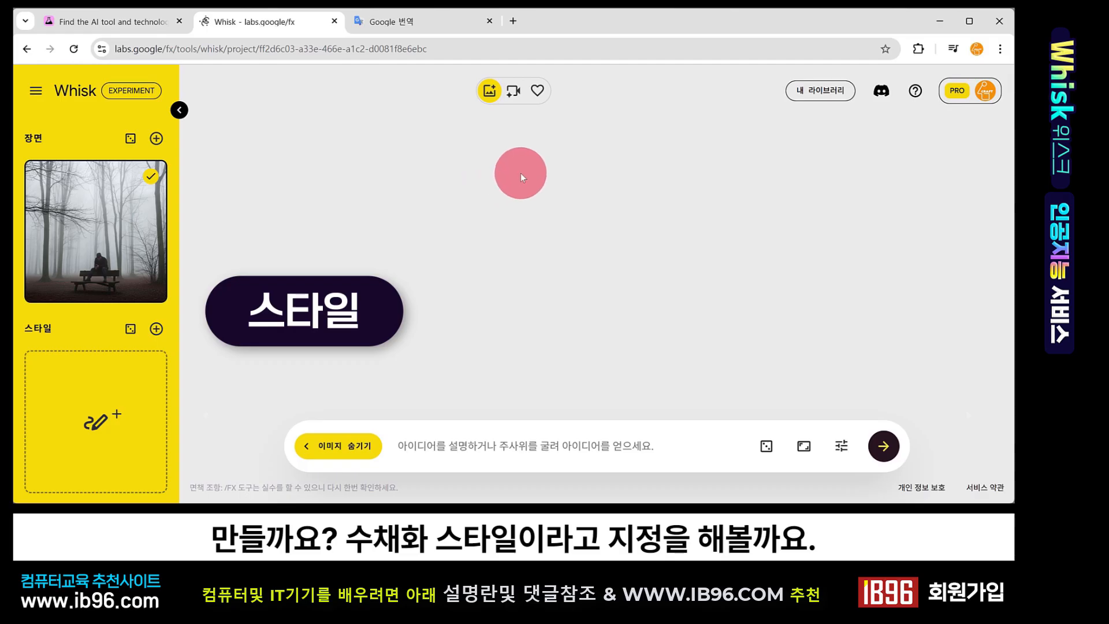
left_click(92, 430)
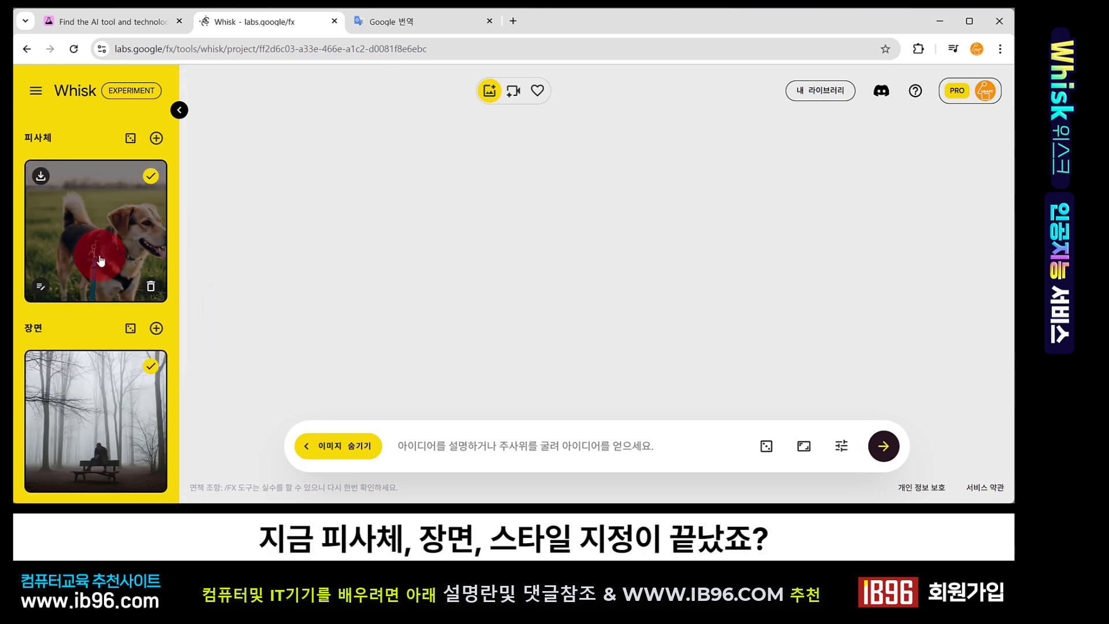
Review the generated subject, scene and style images in the panel
scroll(99, 261, "down", 3)
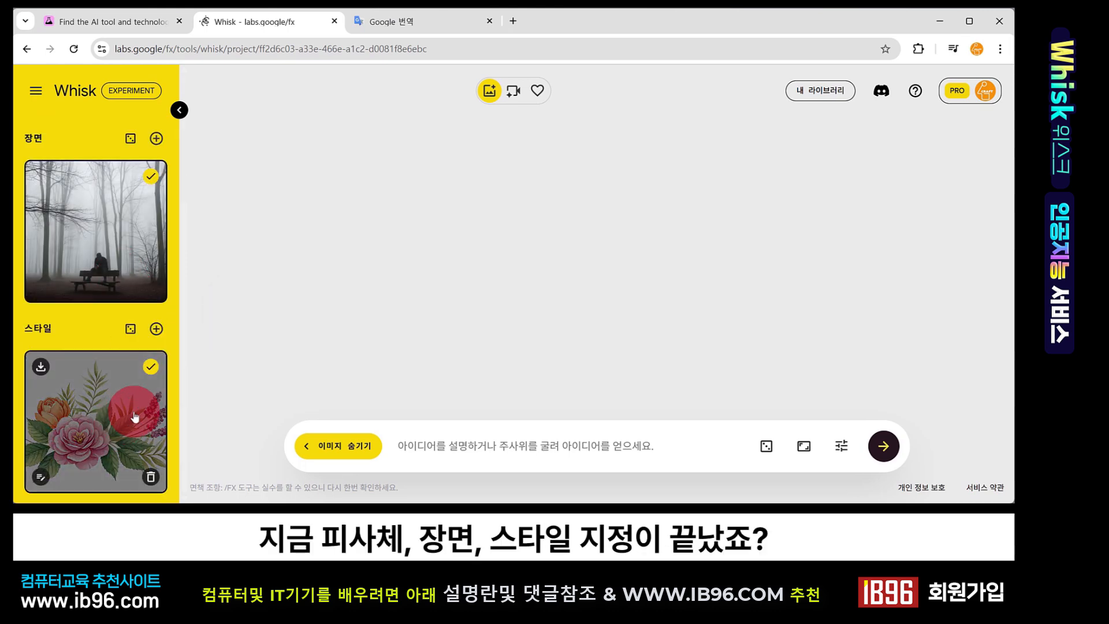
scroll(136, 297, "up", 3)
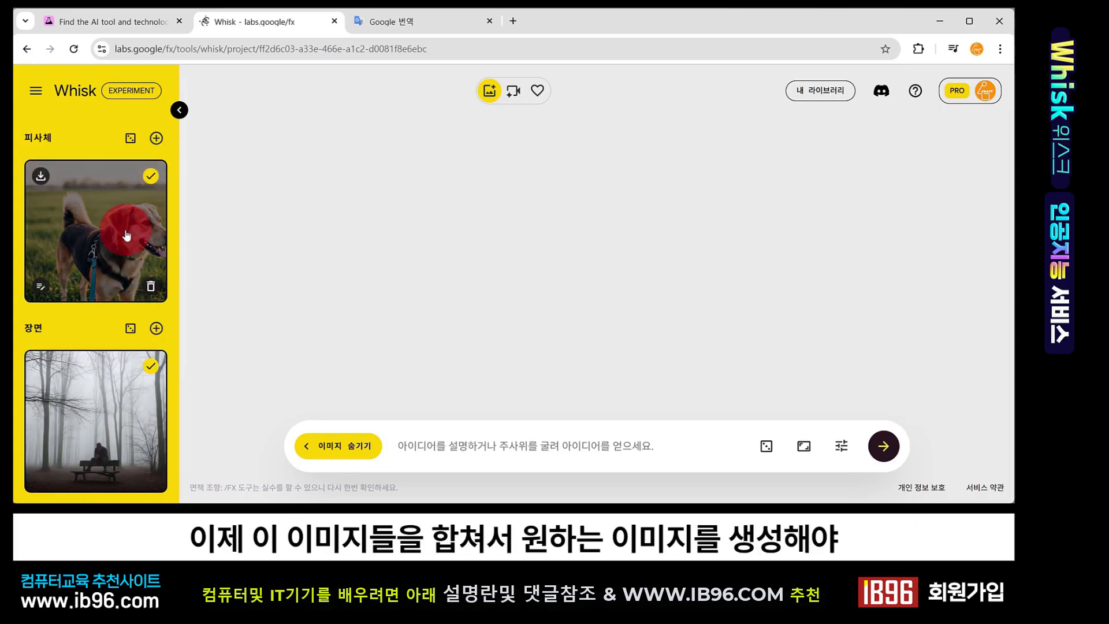
scroll(119, 383, "down", 3)
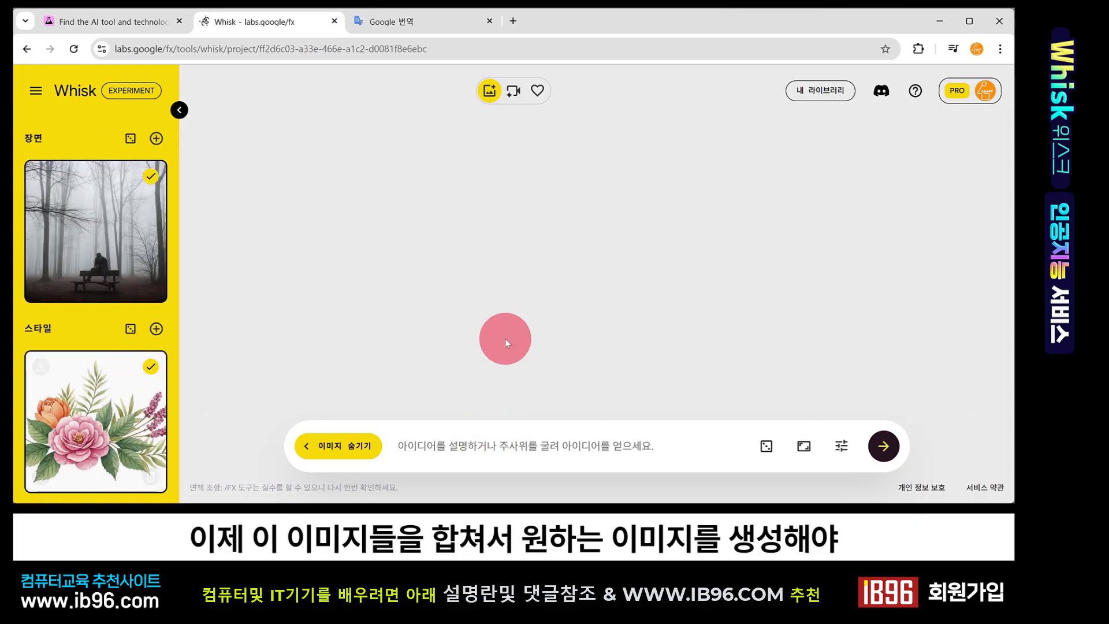
Generate a combined image from the checked subject, scene and style images
scroll(115, 242, "up", 4)
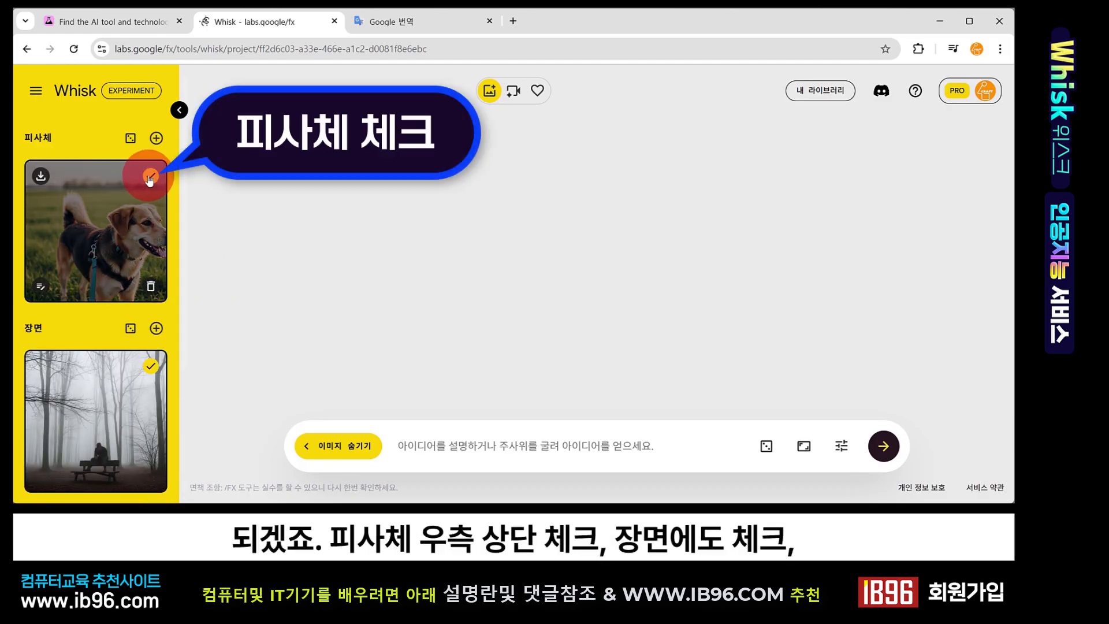
scroll(126, 304, "down", 2)
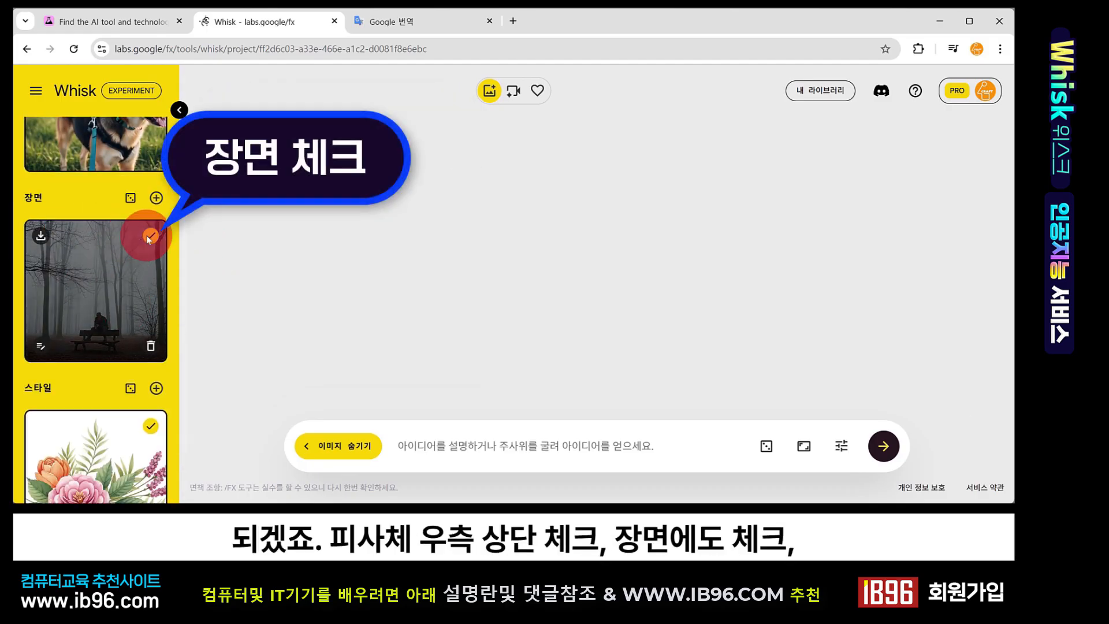
scroll(115, 271, "down", 2)
left_click(151, 368)
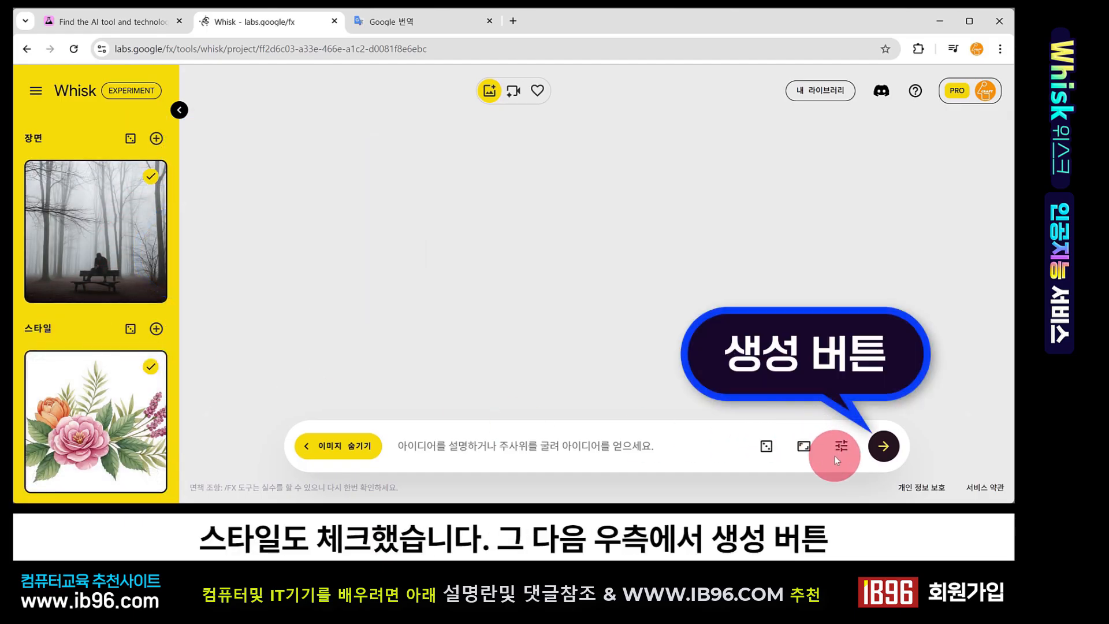
left_click(884, 450)
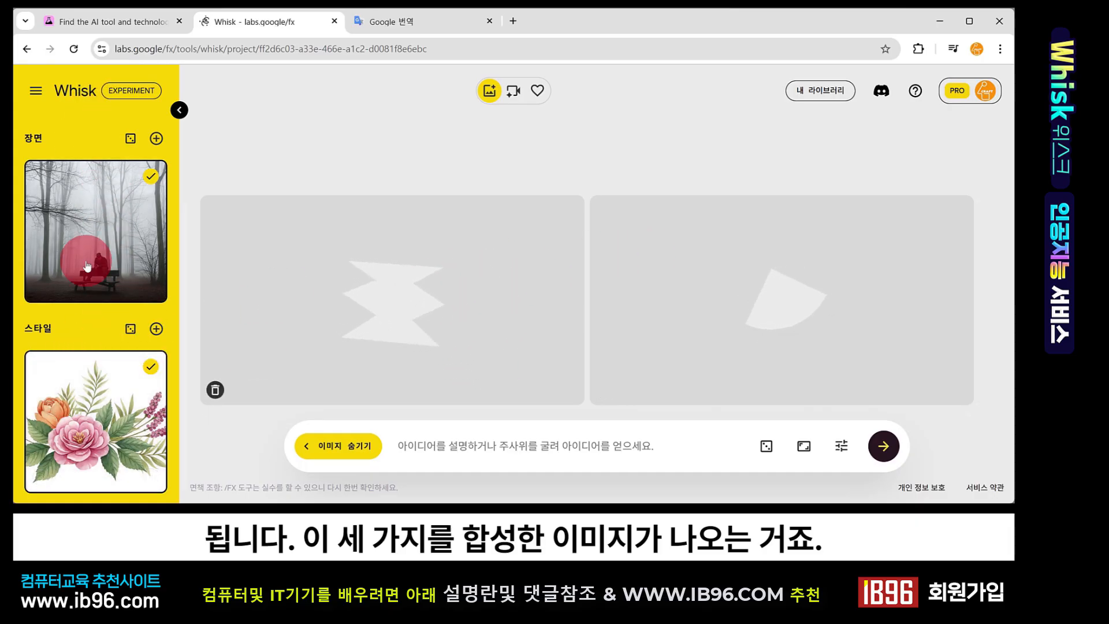
Review the two generated images against the subject, scene and style slots
scroll(87, 265, "up", 3)
scroll(107, 242, "down", 3)
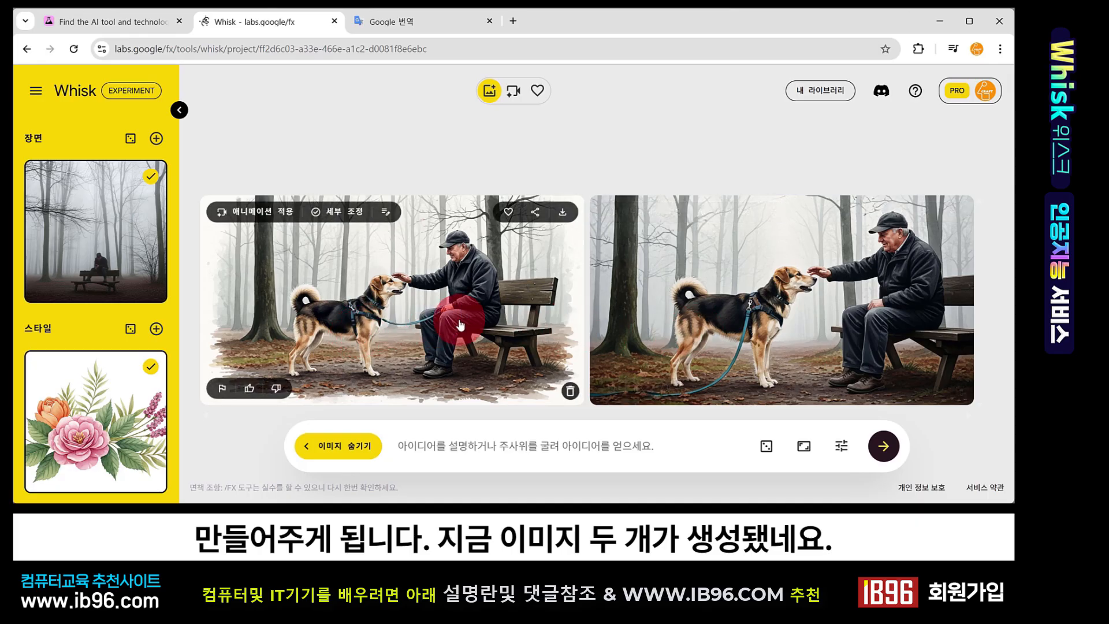
scroll(118, 237, "up", 3)
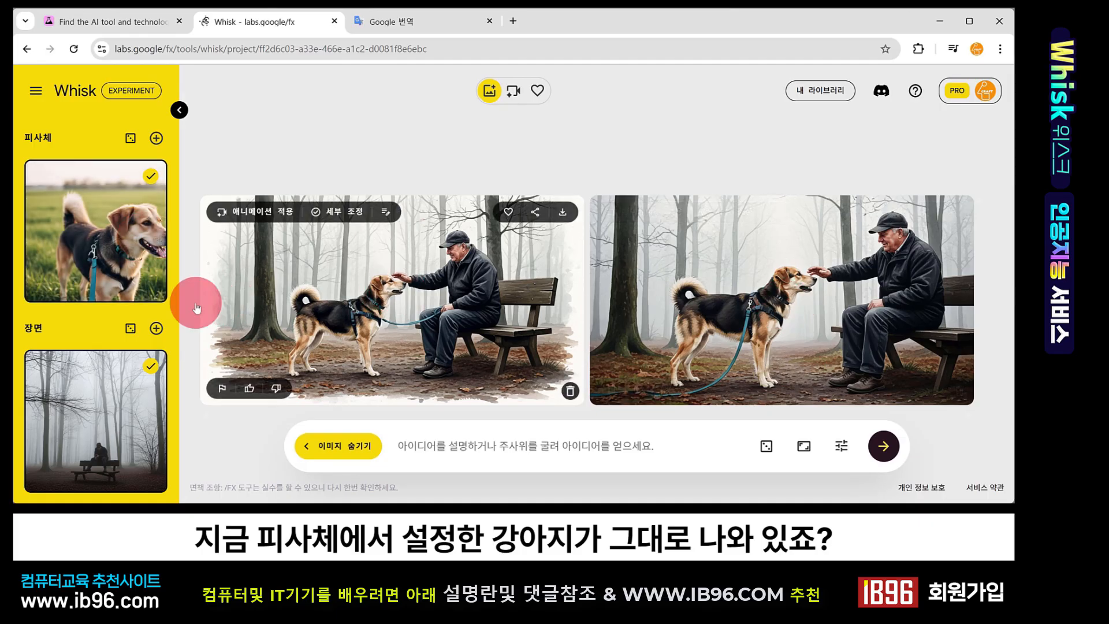
scroll(139, 307, "down", 3)
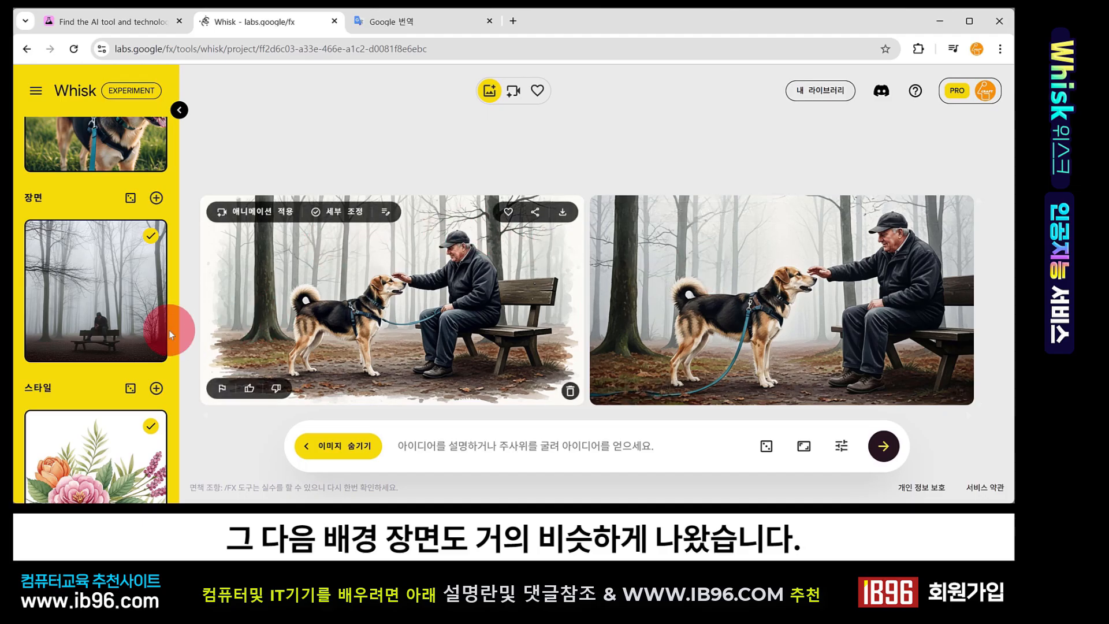
scroll(81, 358, "down", 2)
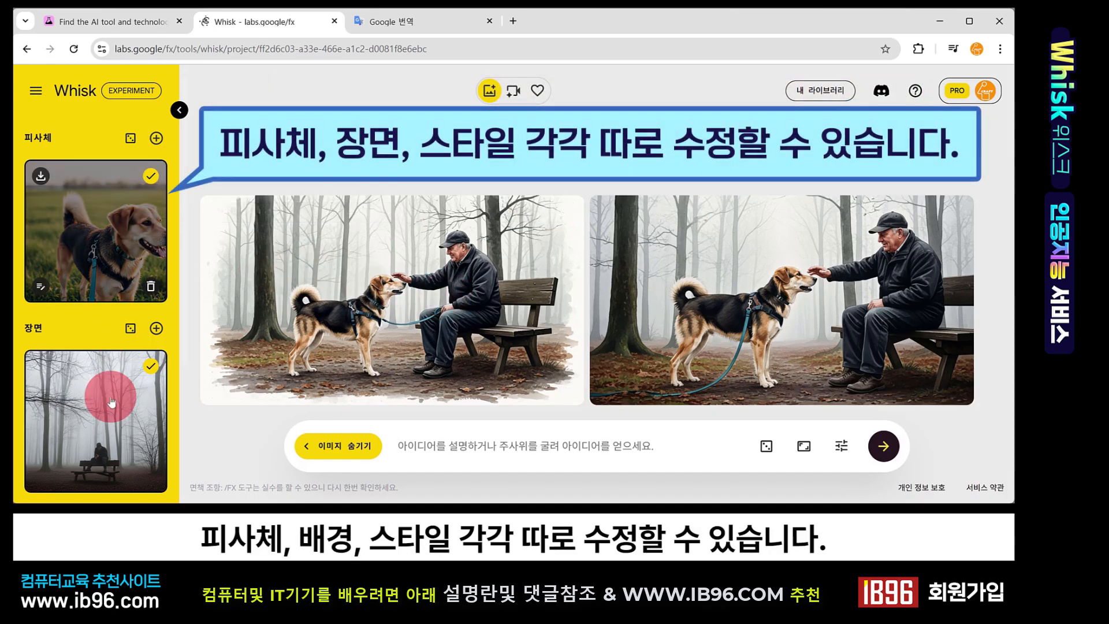
scroll(99, 405, "down", 3)
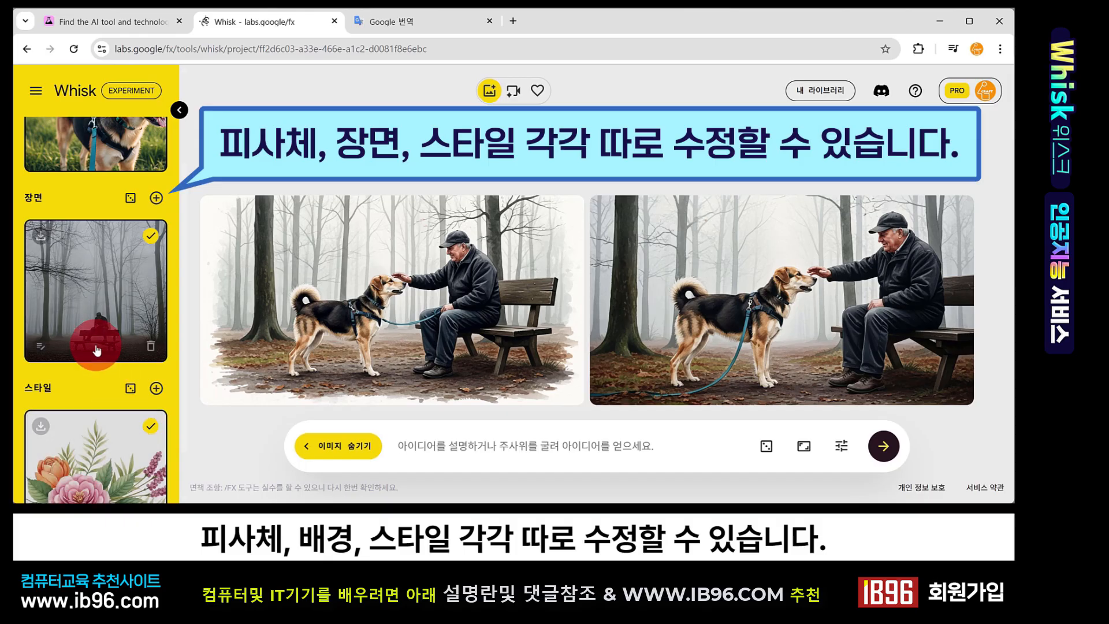
scroll(96, 349, "up", 3)
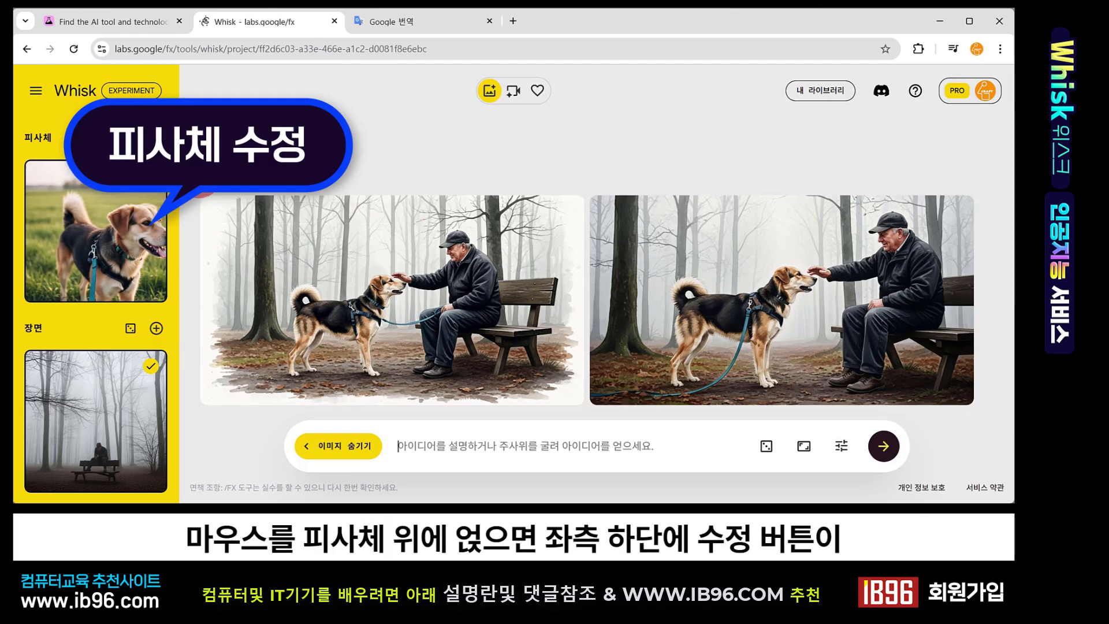
Open the subject image's edit dialog and select its existing prompt 'A dog on a morning walk'
mouse_move(89, 210)
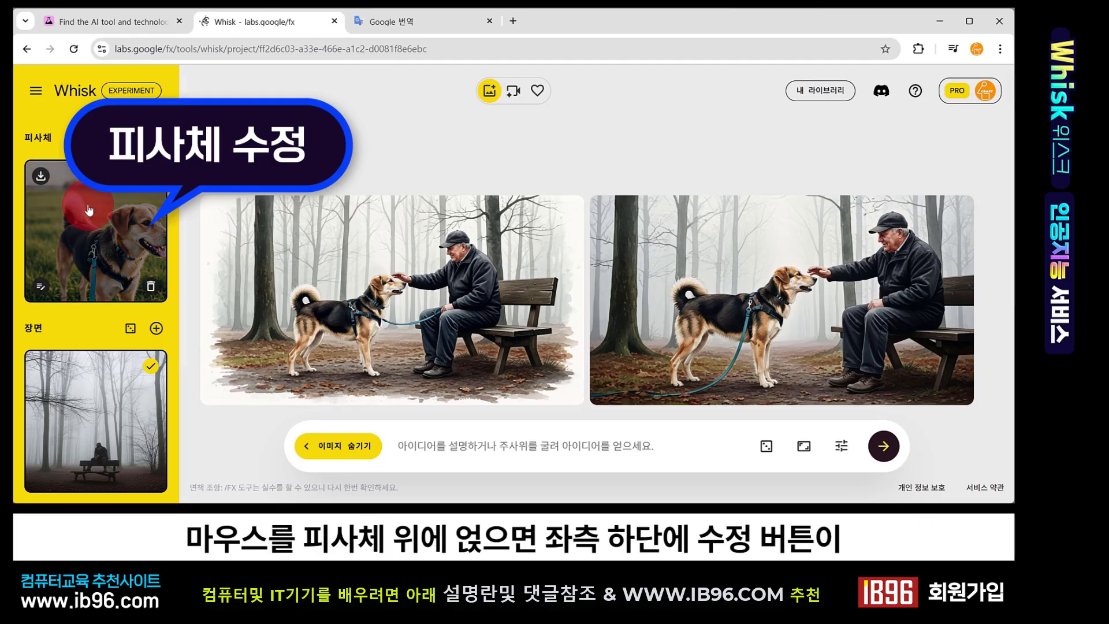
left_click(41, 290)
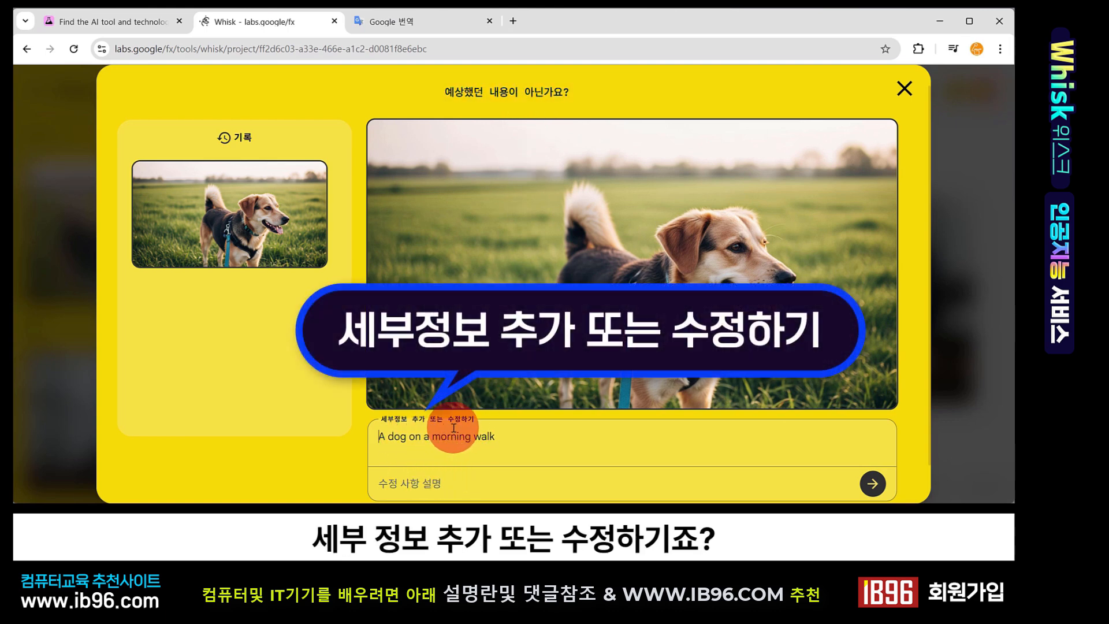
left_click_drag(423, 437, 503, 438)
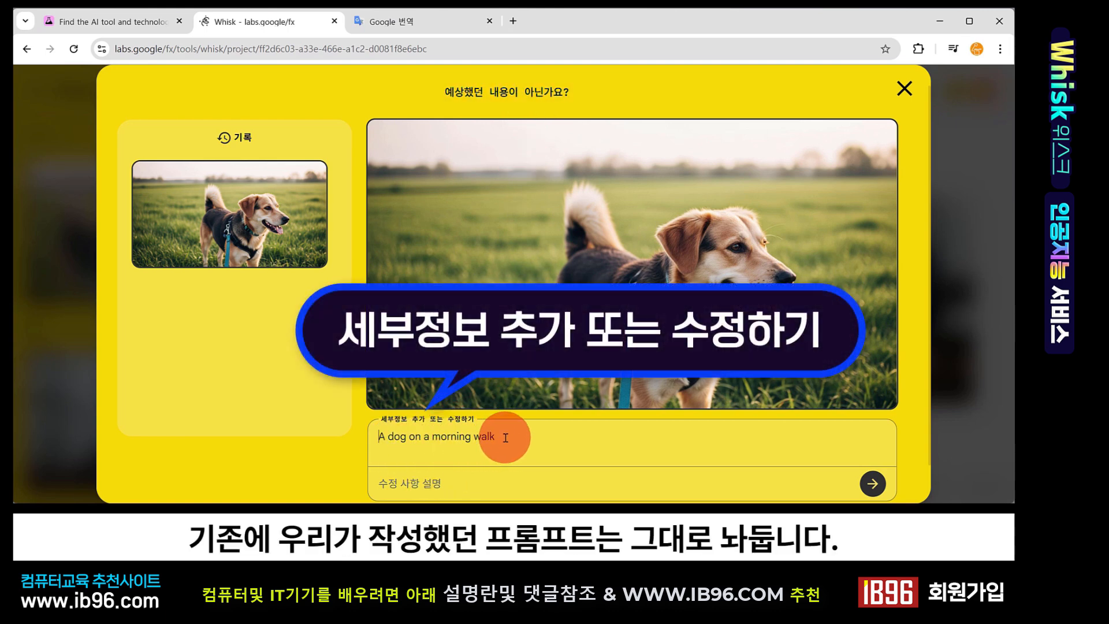
mouse_move(392, 429)
left_mouse_down()
mouse_move(356, 430)
mouse_move(412, 434)
left_mouse_up()
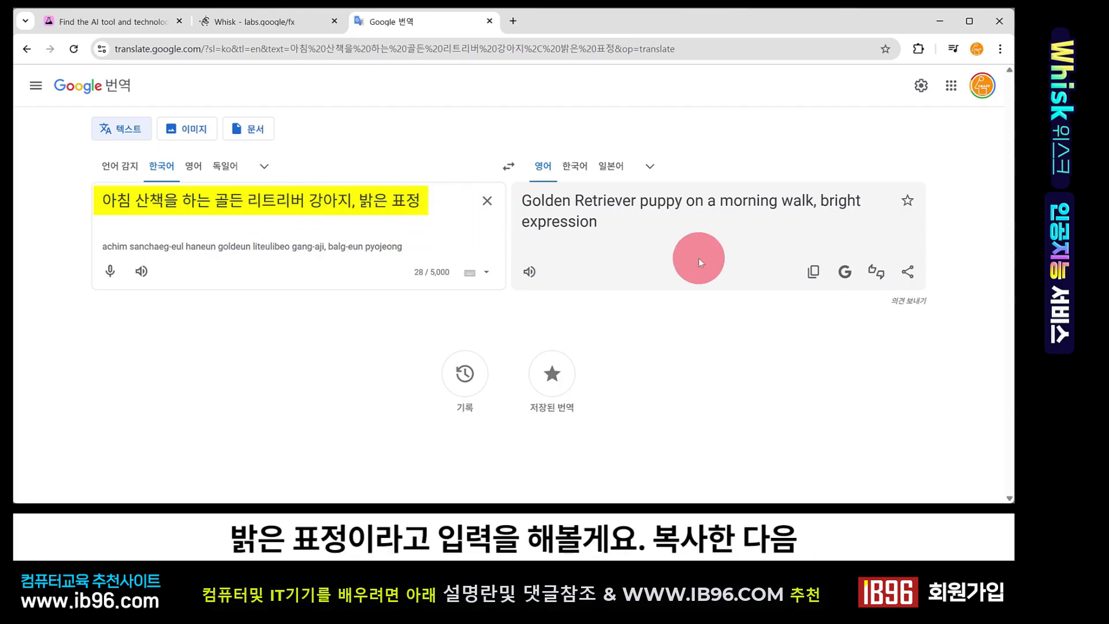
Copy the translation 'Golden Retriever puppy on a morning walk, bright expression' and submit it as the subject's edit description
left_click(813, 271)
left_click(247, 24)
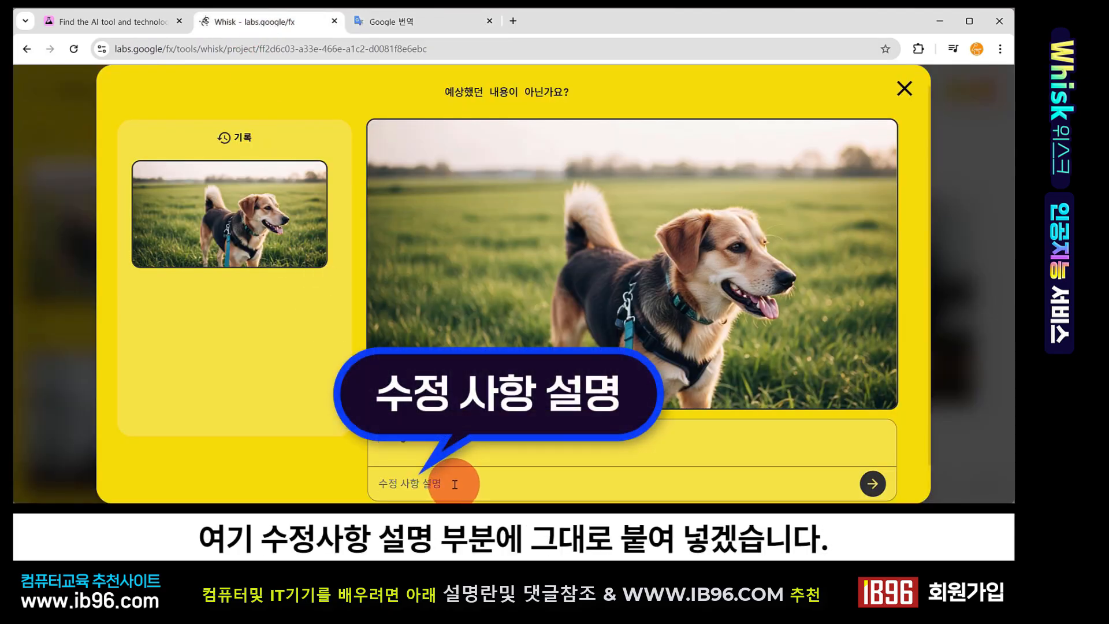
key("ctrl+v")
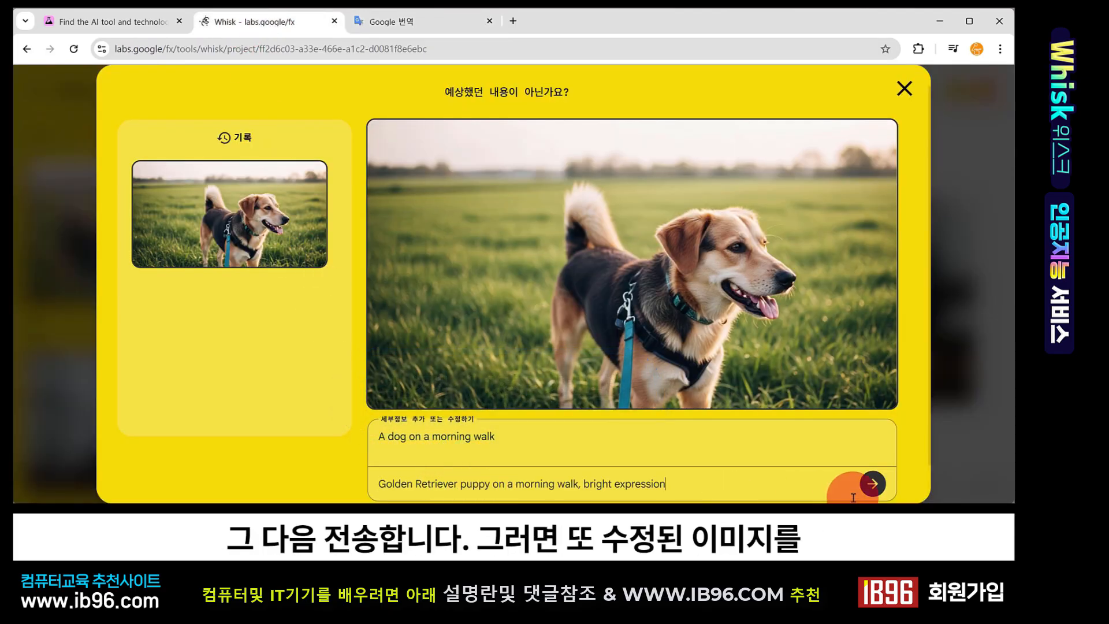
left_click(870, 485)
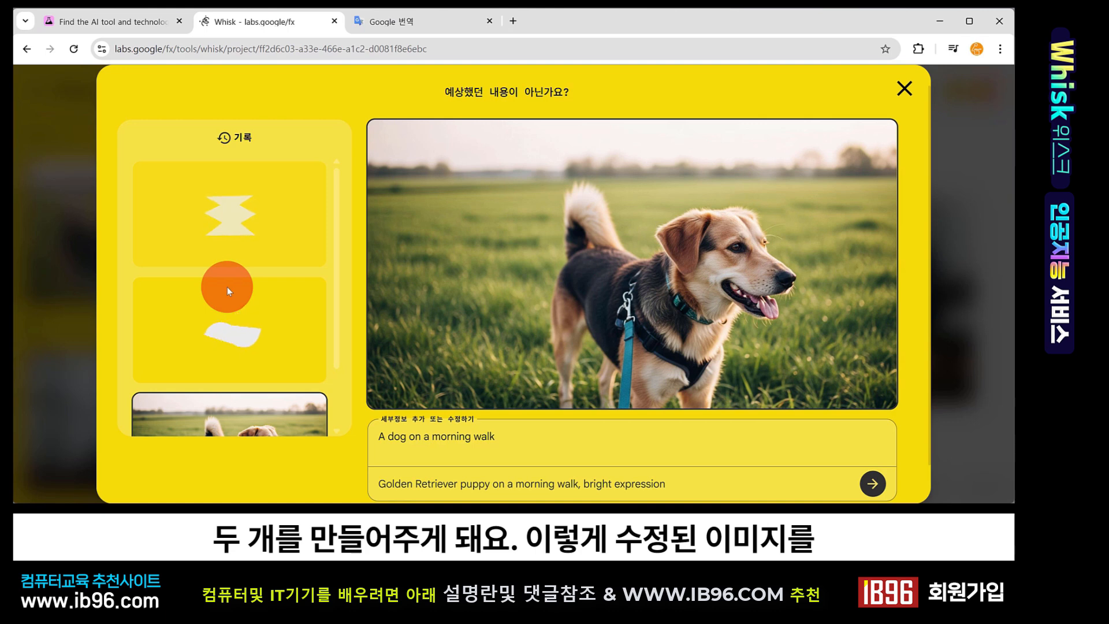
Pick the second golden retriever image from the edit history and close the edit dialog
scroll(227, 328, "down", 2)
scroll(225, 328, "up", 2)
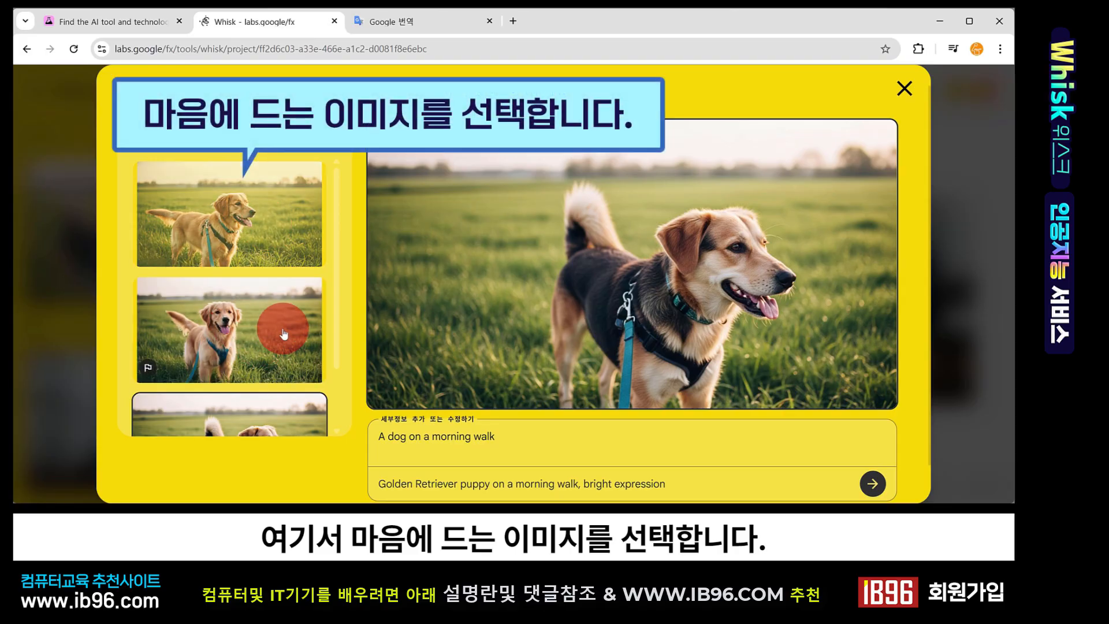
left_click(256, 330)
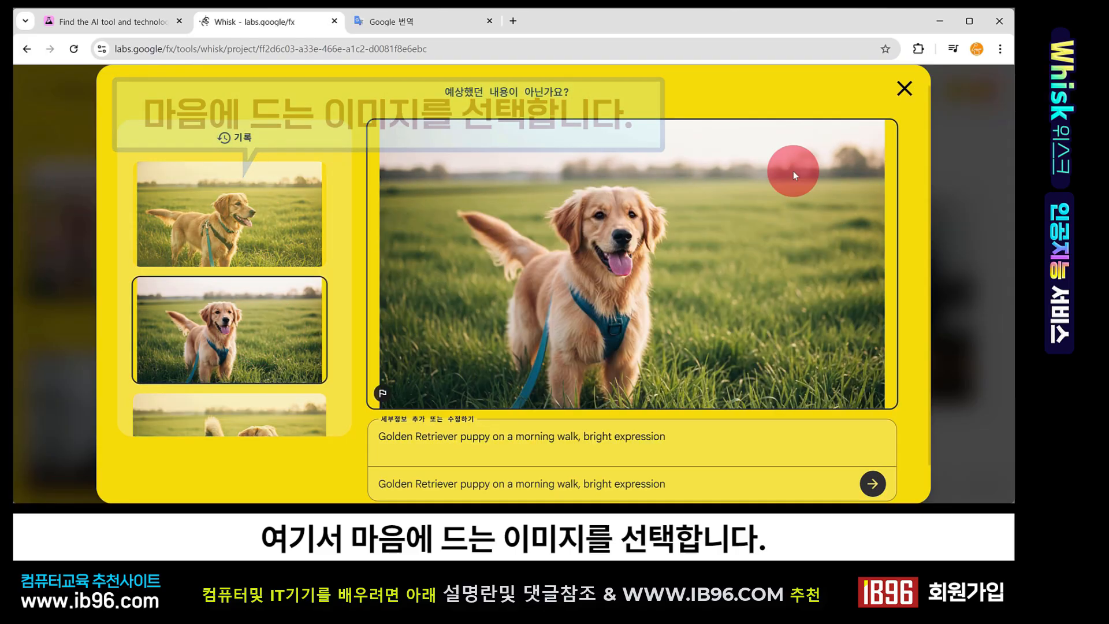
left_click(905, 88)
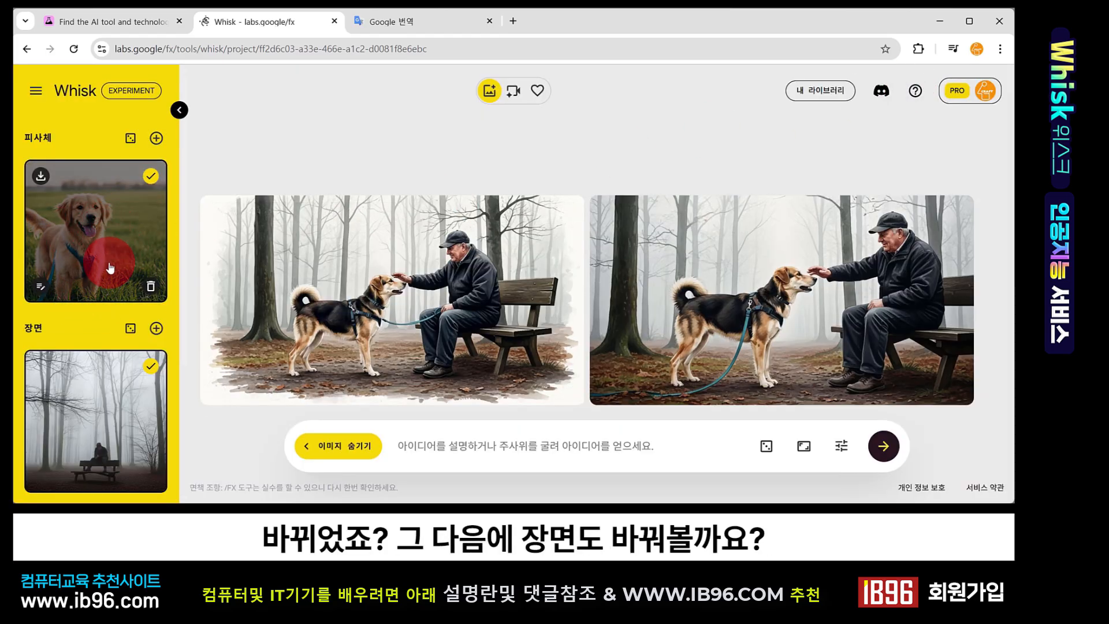
Open the scene image's edit dialog
scroll(111, 268, "down", 3)
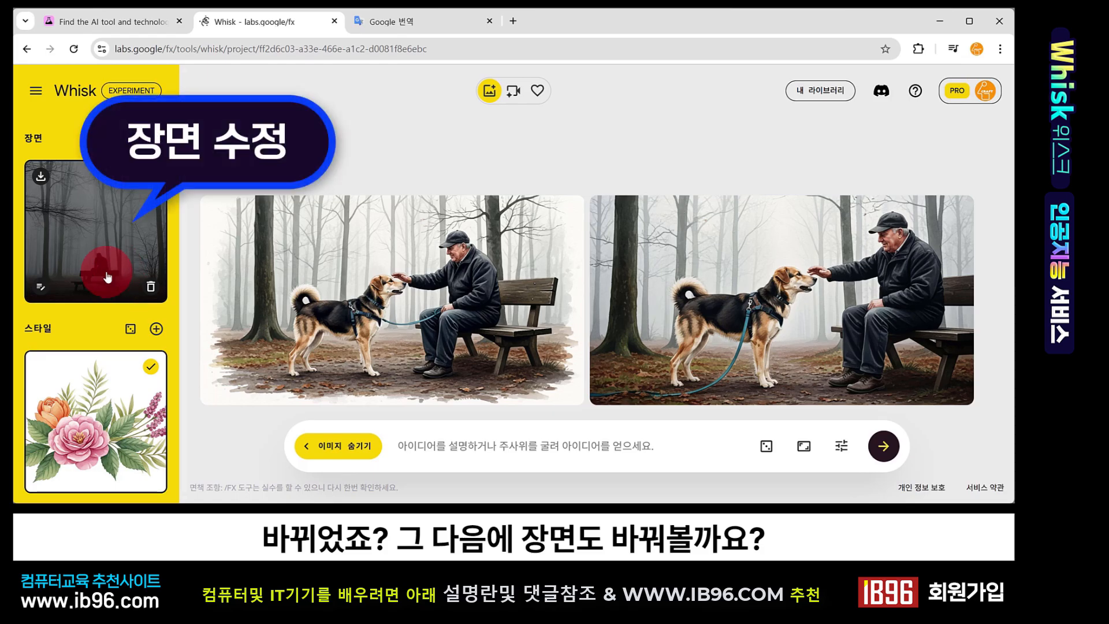
left_click(39, 289)
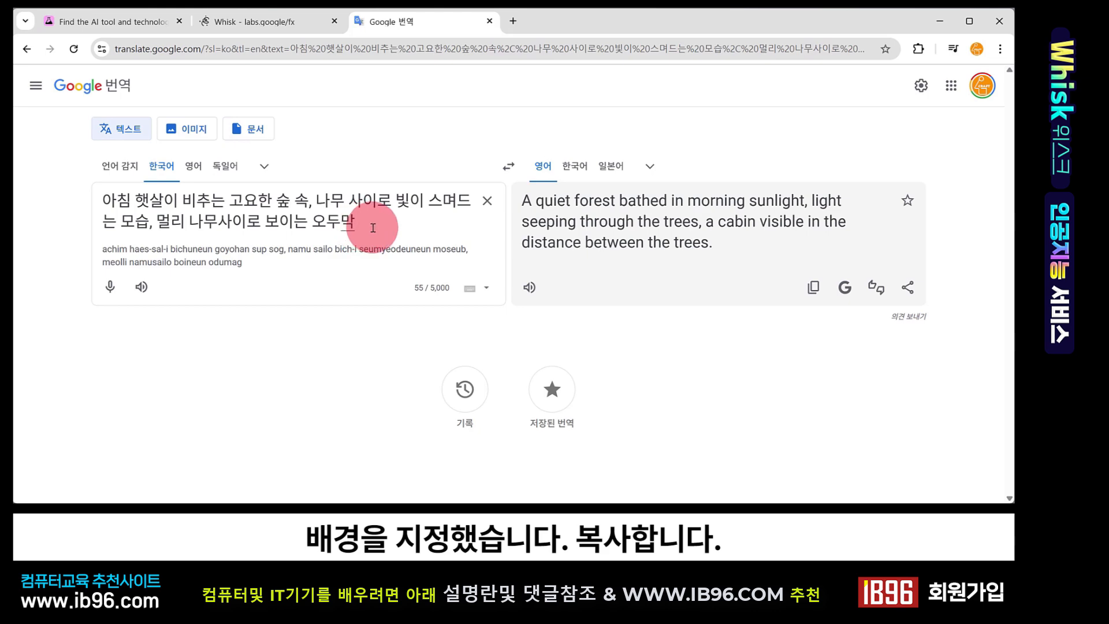
Copy the translation 'A quiet forest bathed in morning sunlight, light seeping through the trees, a cabin visible in the distance between the trees.' and submit it as the scene's edit description
left_click(813, 287)
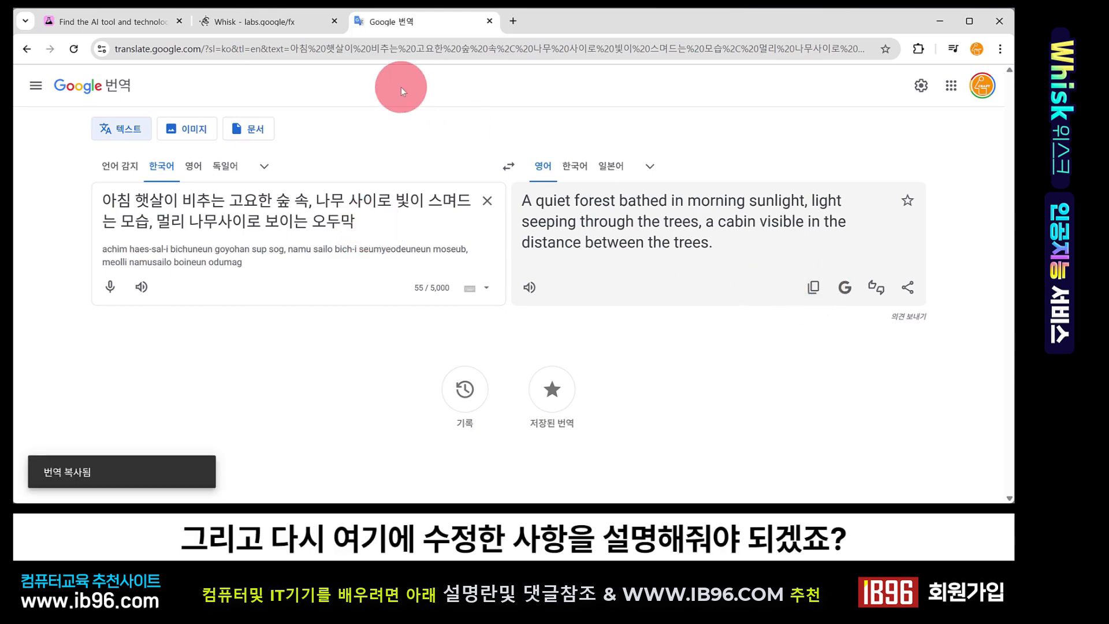
left_click(249, 27)
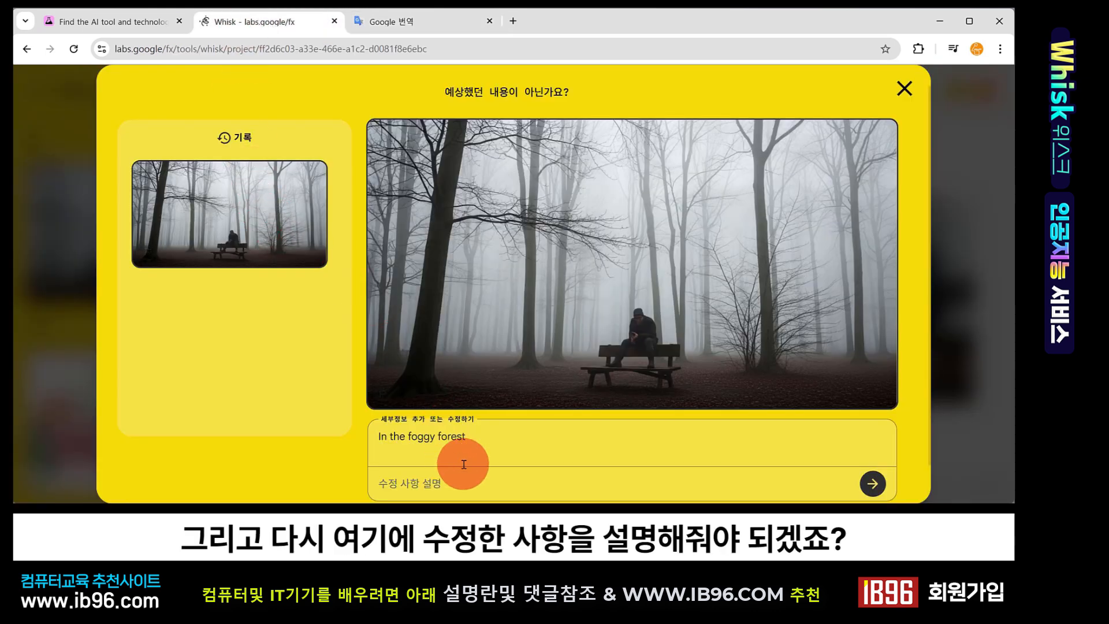
left_click(468, 490)
key("ctrl+v")
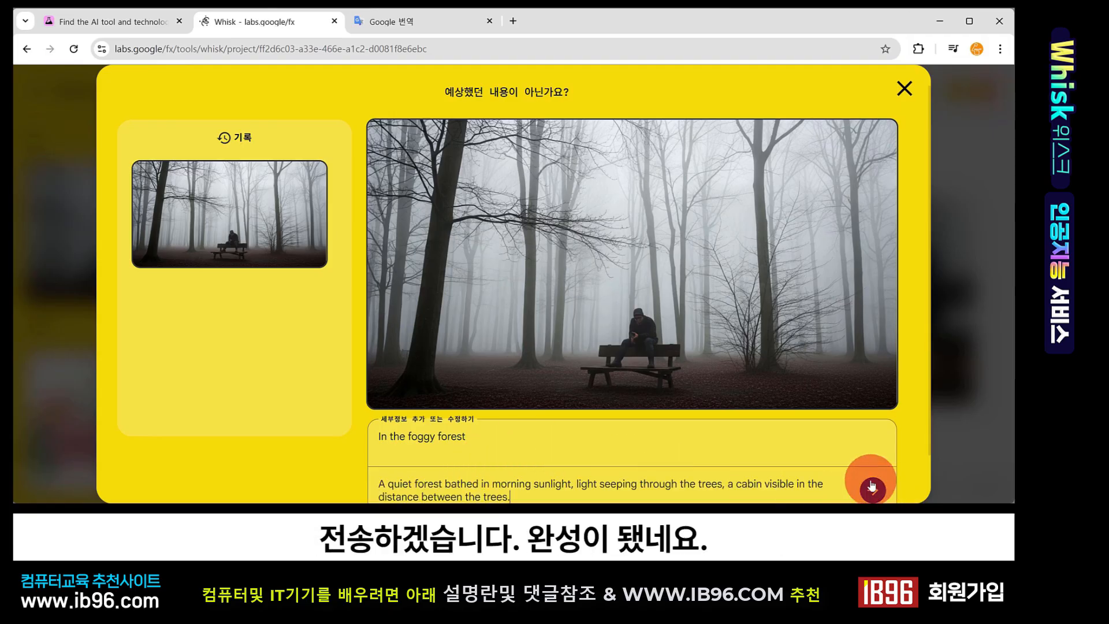
left_click(872, 486)
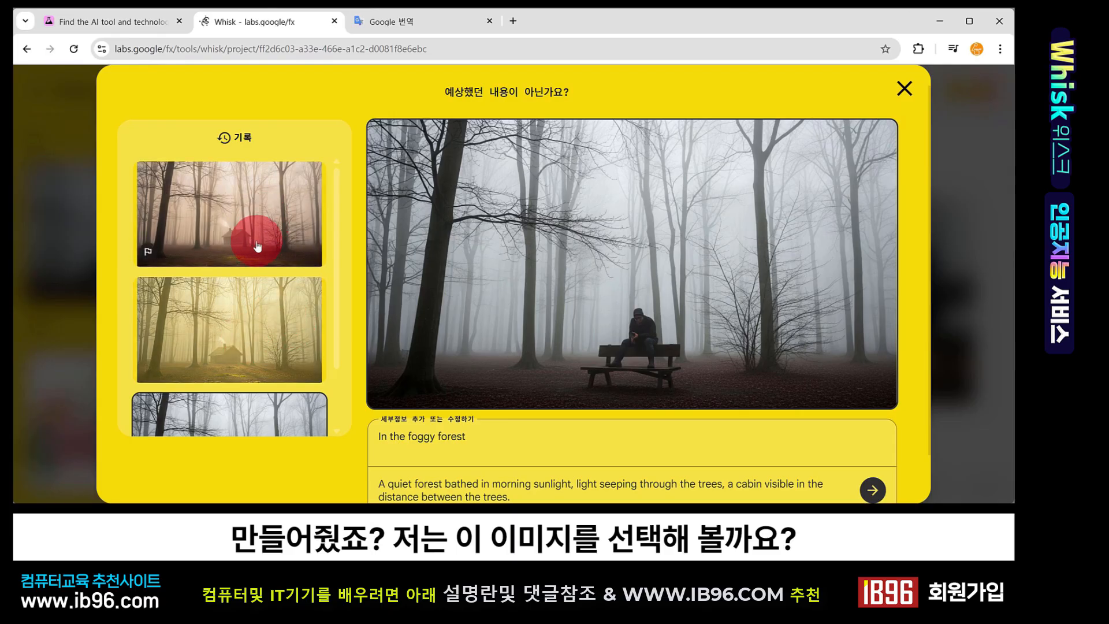
Select the forest image with the cabin from the history and close the edit dialog
left_click(258, 246)
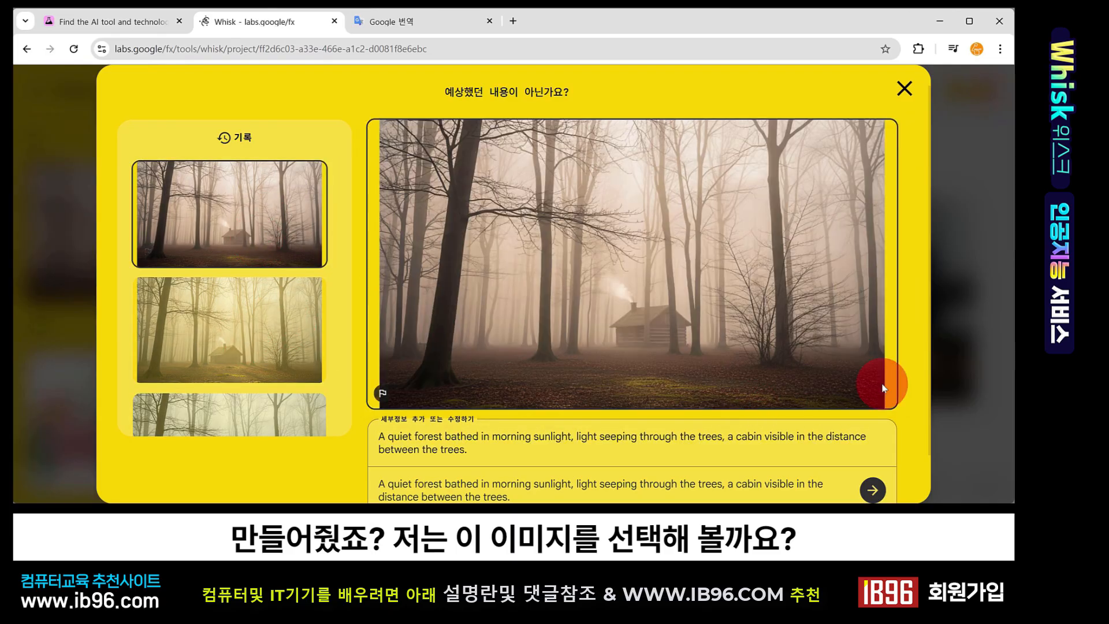
left_click(904, 88)
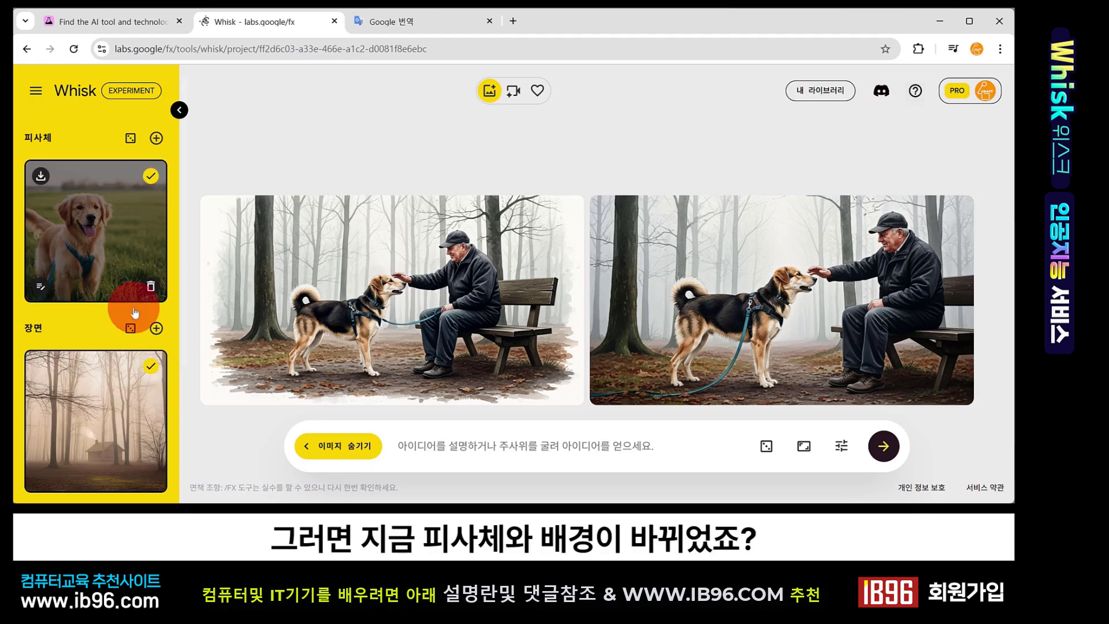
Open the style image's edit dialog
scroll(134, 340, "down", 2)
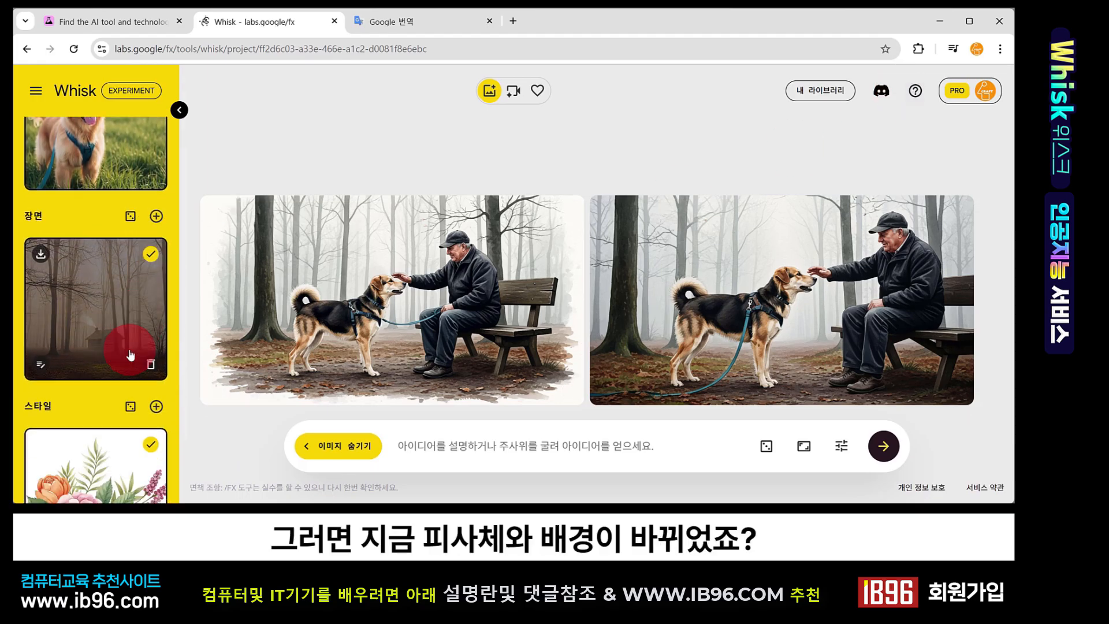
scroll(131, 355, "down", 1)
scroll(119, 321, "up", 3)
scroll(125, 328, "down", 4)
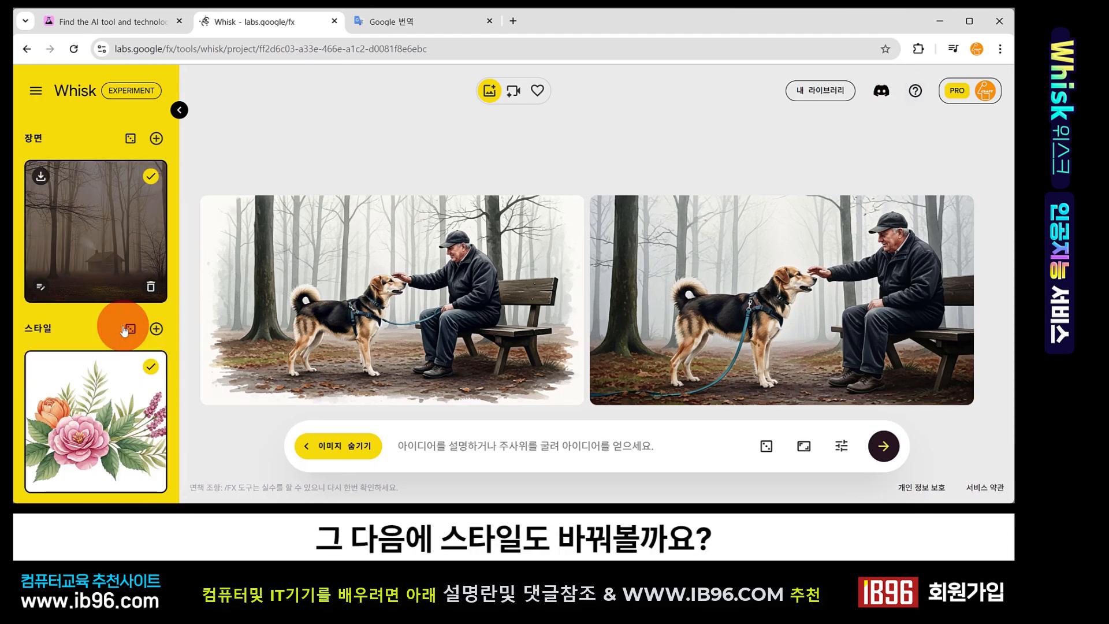
mouse_move(125, 429)
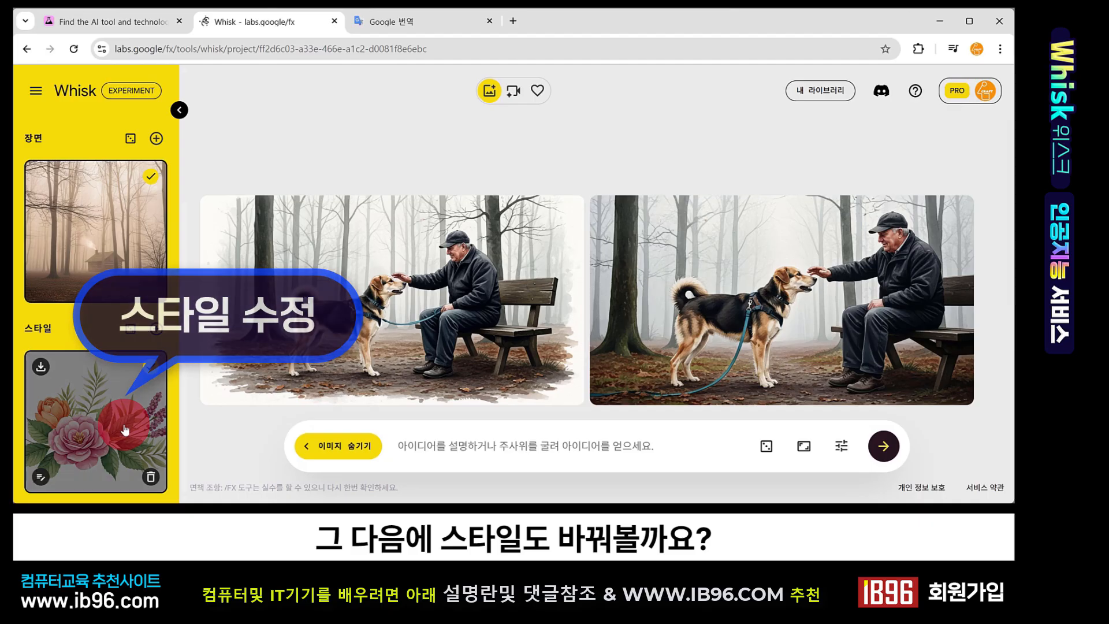
left_click(38, 480)
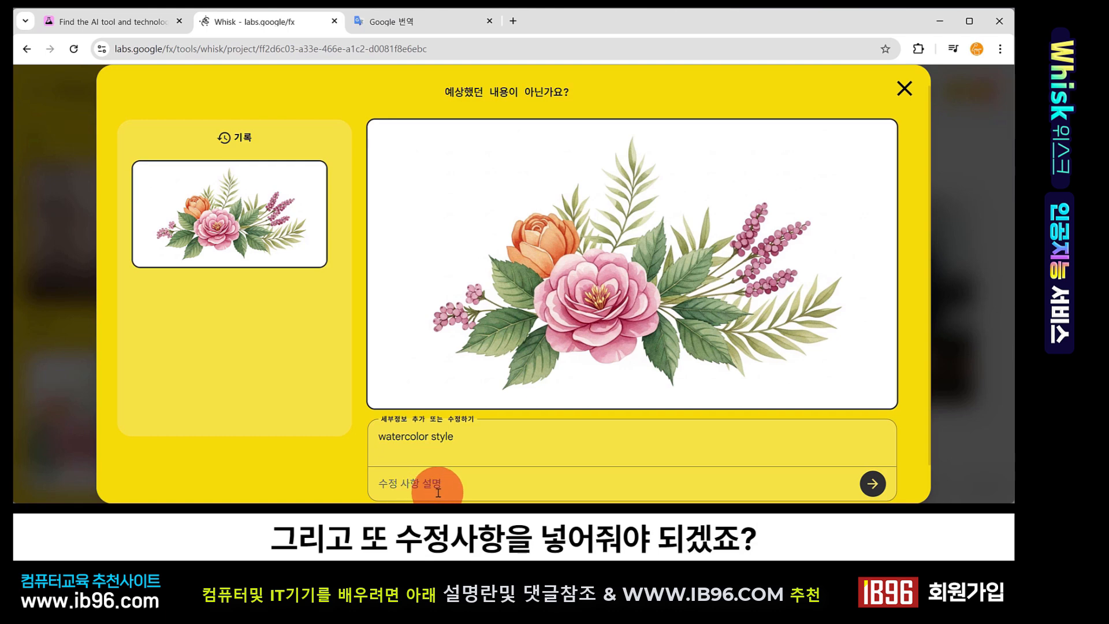
Translate '사실적인 사진같은 스타일' into English, copy 'Photo-realistic style' and return to the Whisk tab
left_click(425, 22)
left_click(421, 210)
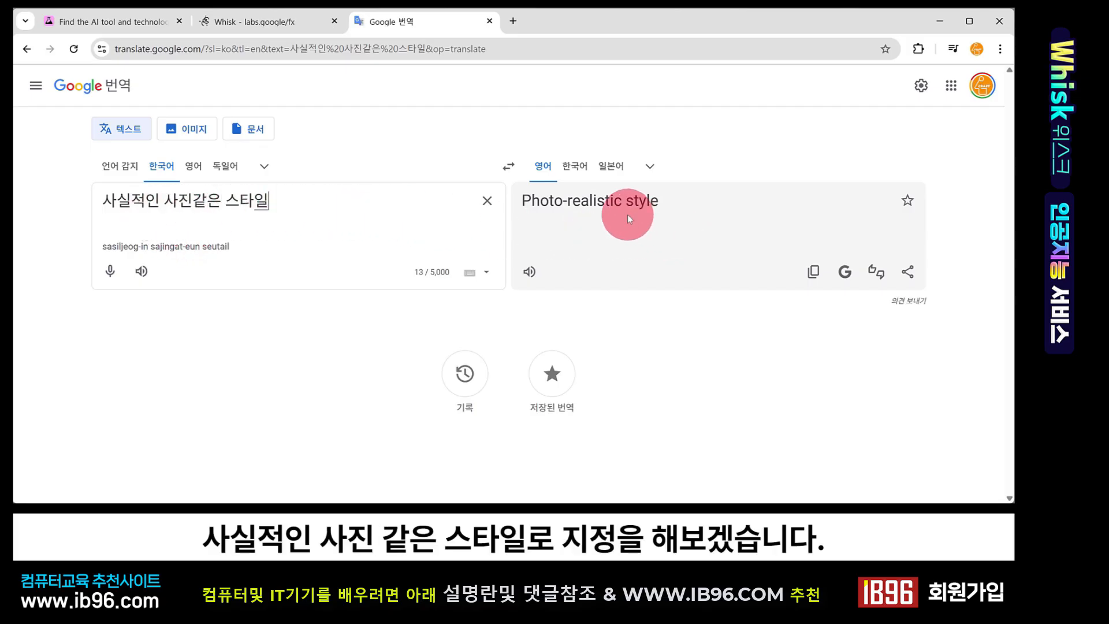
left_click(813, 274)
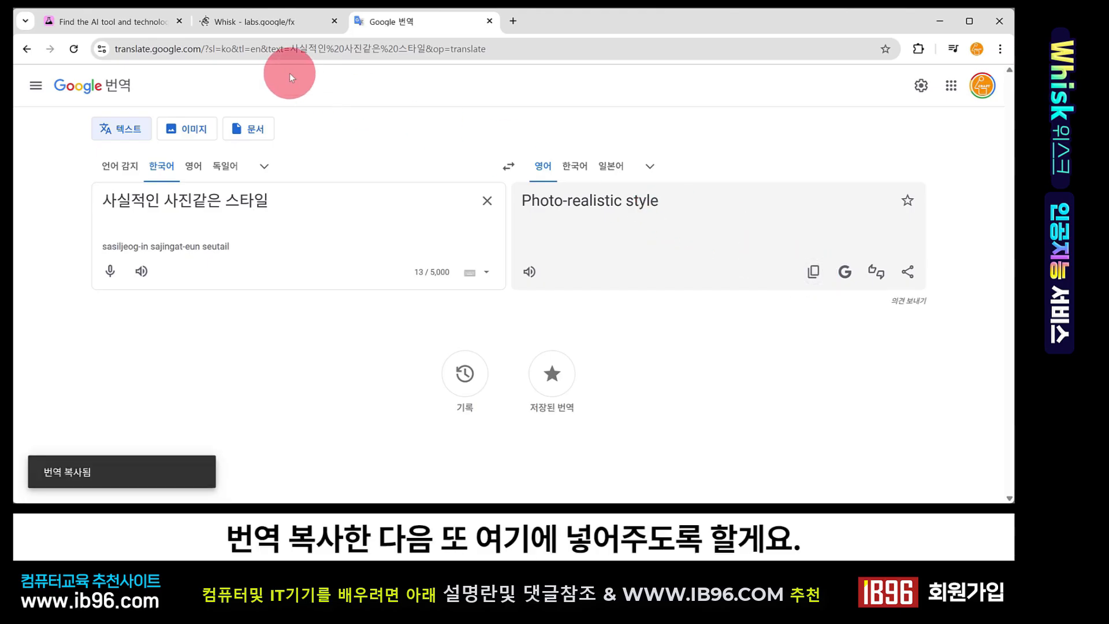
left_click(279, 24)
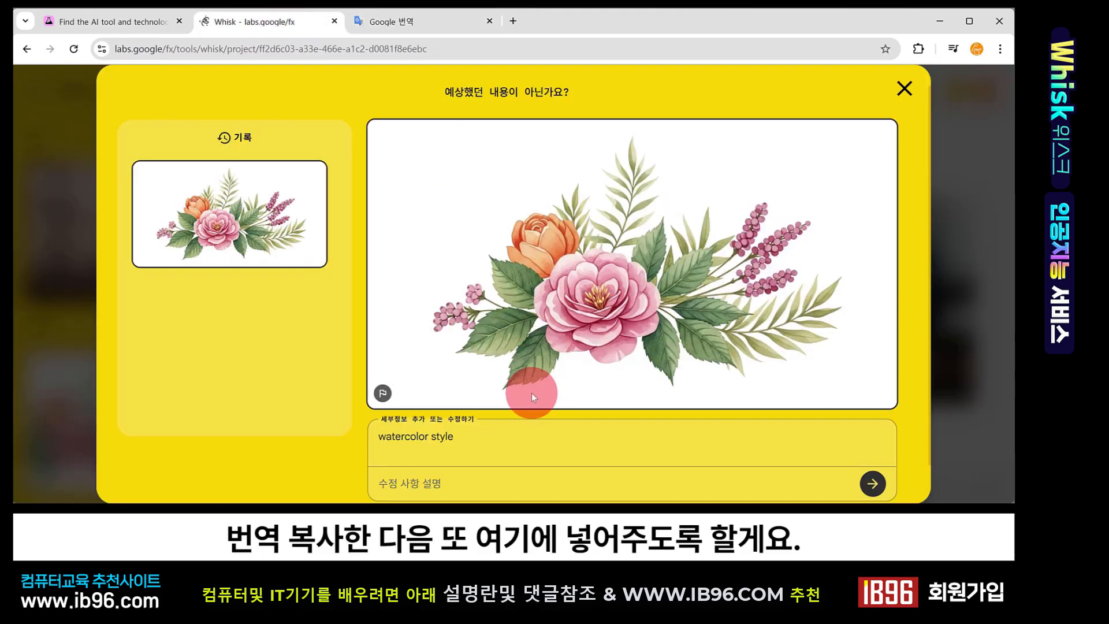
Paste 'Photo-realistic style' as the style image's edit description and submit it
left_click(485, 476)
key("ctrl+v")
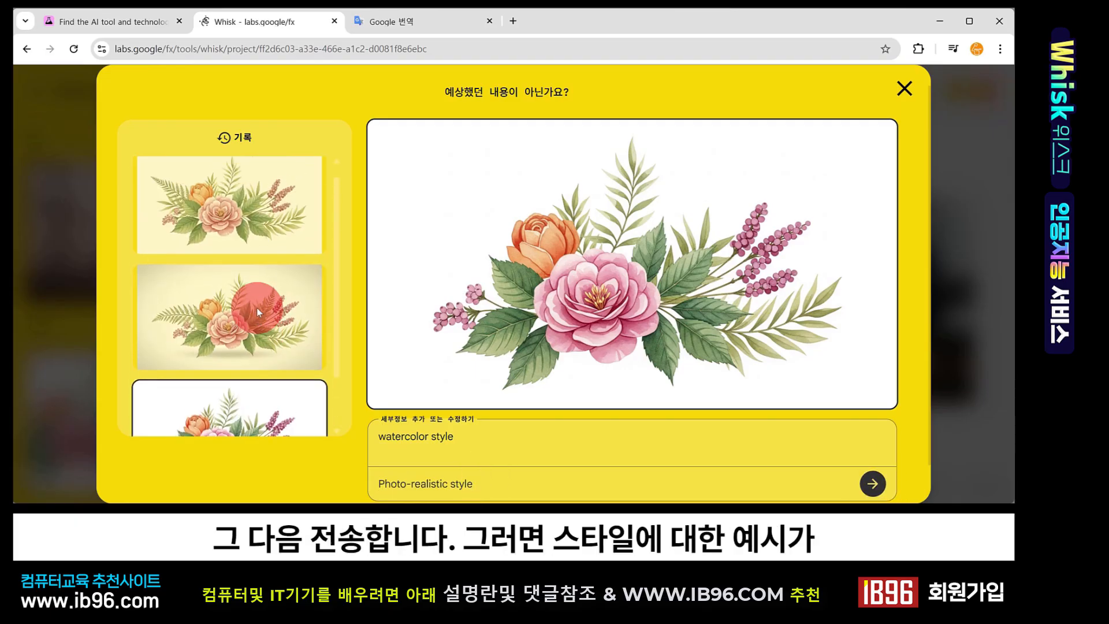
Select the second style result in the history, flag it as inaccurate, and close the edit dialog
left_click(276, 244)
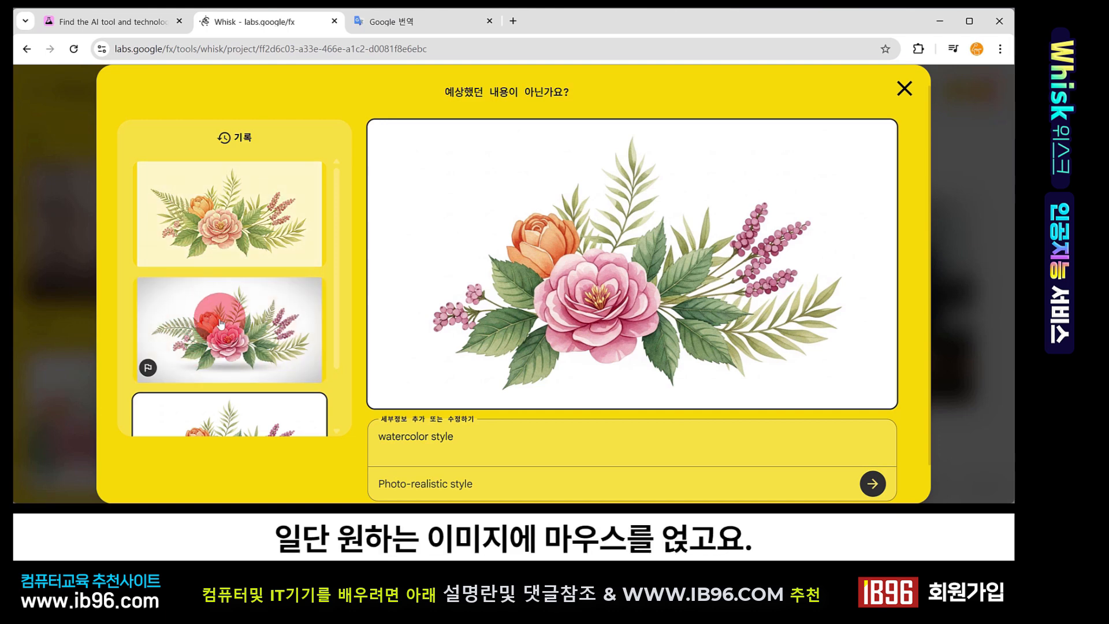
left_click(148, 373)
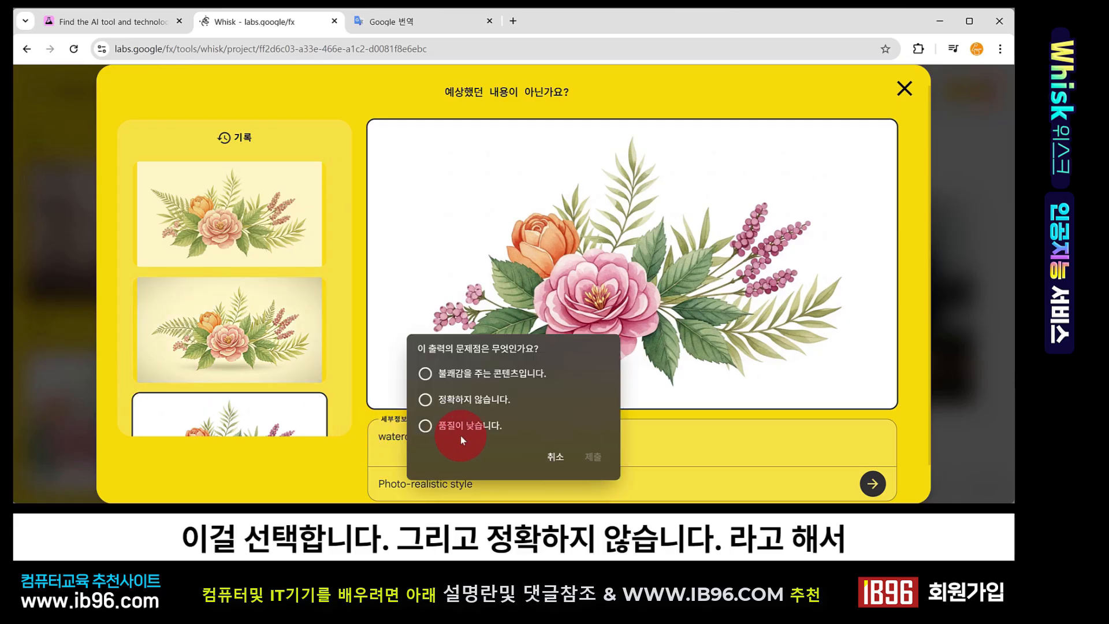
left_click(461, 401)
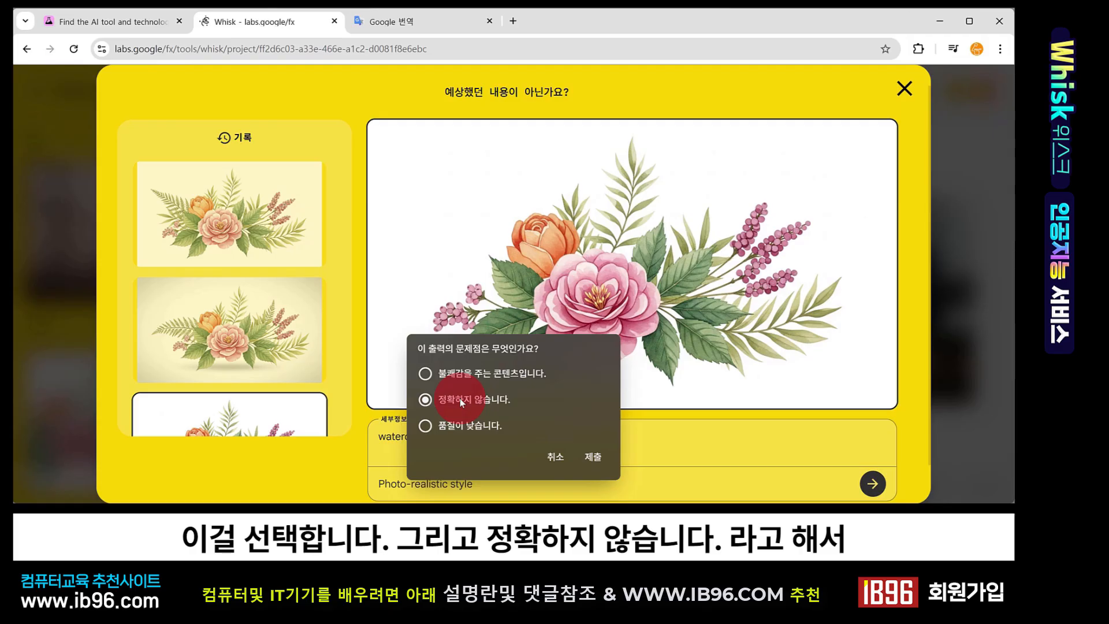
left_click(591, 457)
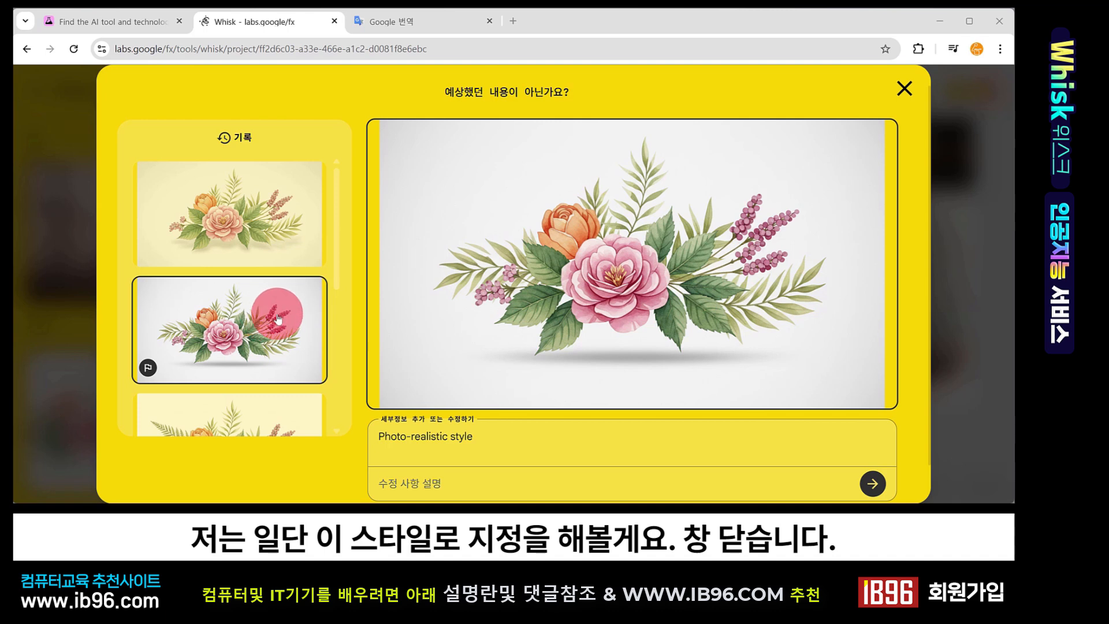
left_click(905, 89)
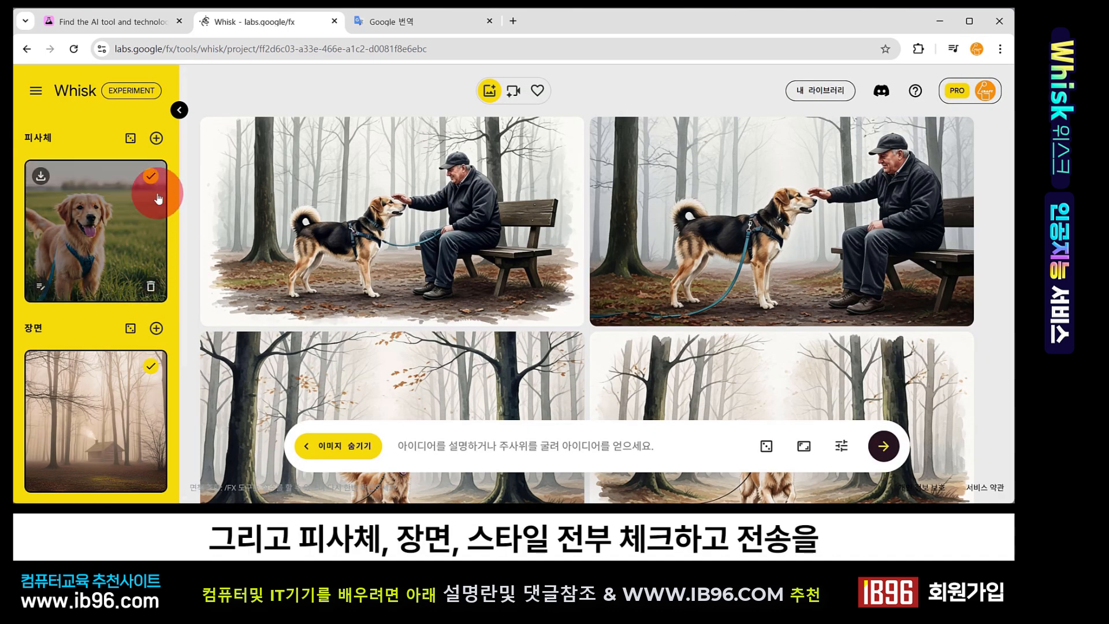
Enable the subject and style images so all three inputs are used for generation
left_click(150, 176)
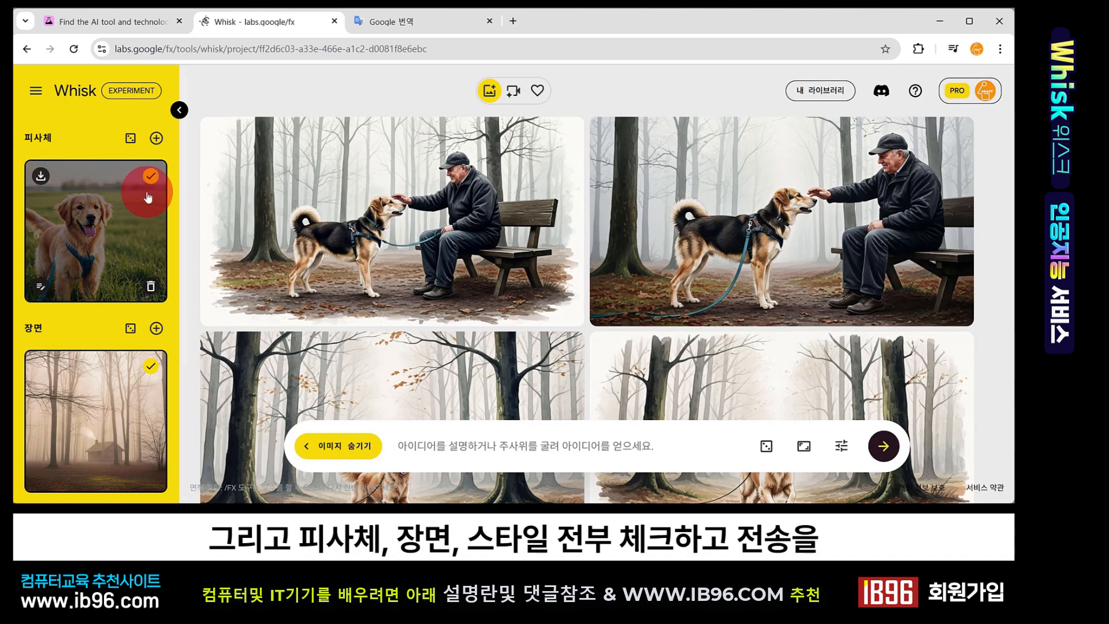
scroll(144, 280, "down", 3)
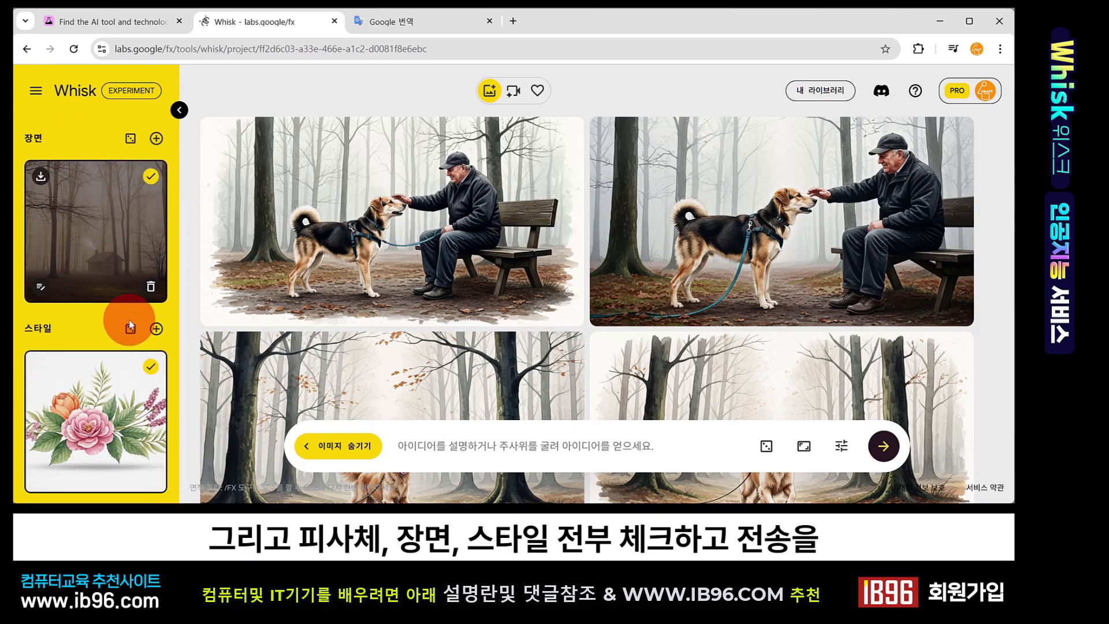
left_click(156, 372)
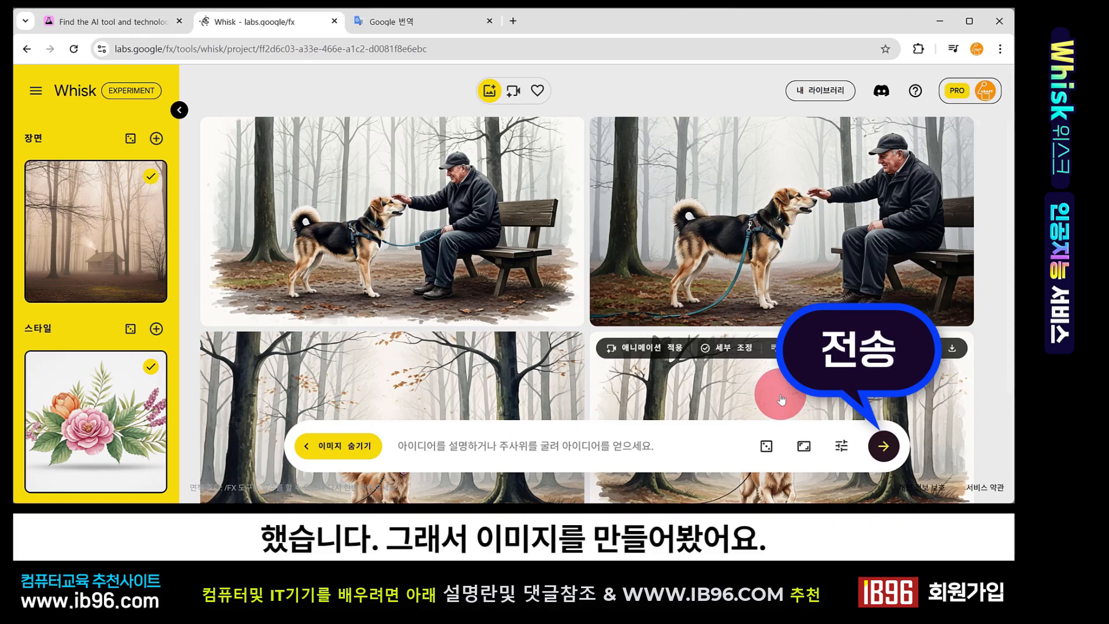
Open the dog image's refine dialog, paste the translation 'Add a woman walking a golden retriever and a cabin in the distance.' and generate
scroll(780, 398, "down", 2)
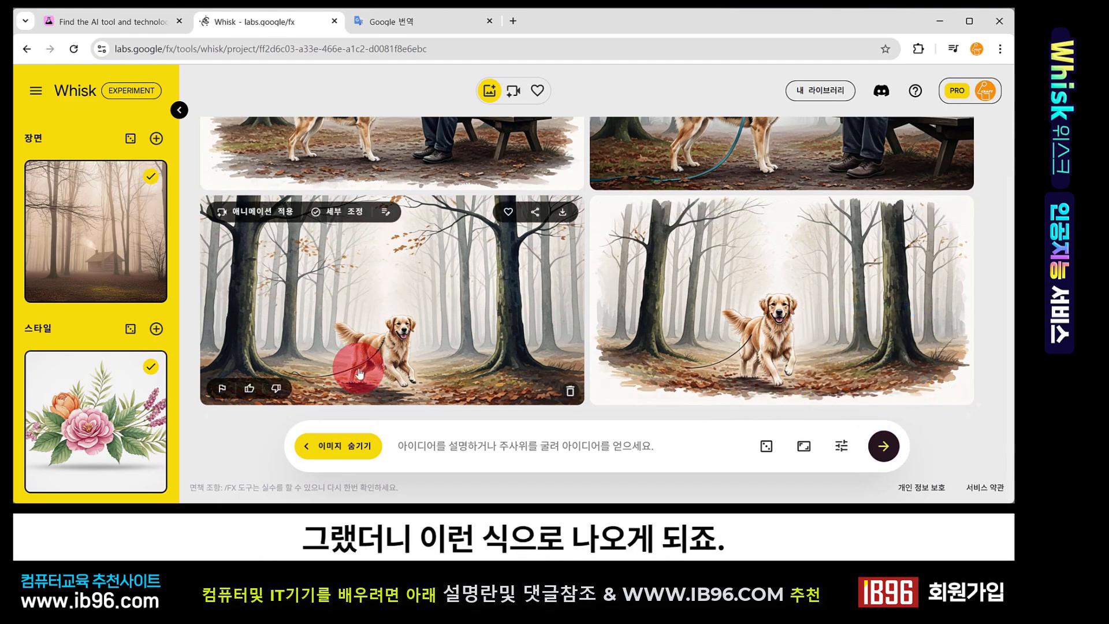
left_click(739, 272)
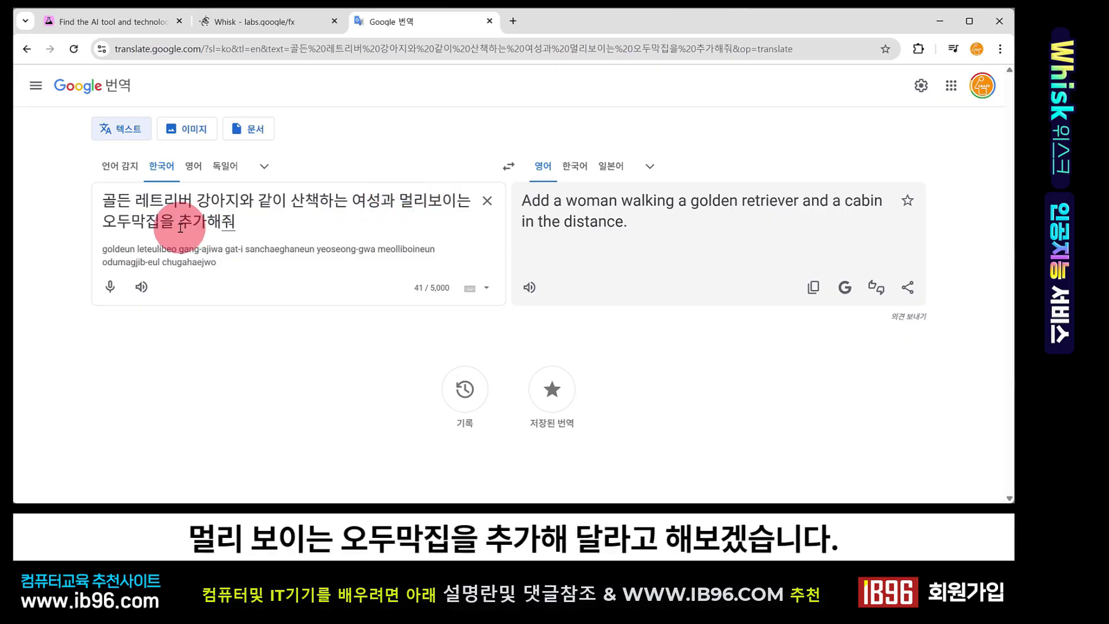
left_click(813, 288)
left_click(292, 23)
left_click(340, 422)
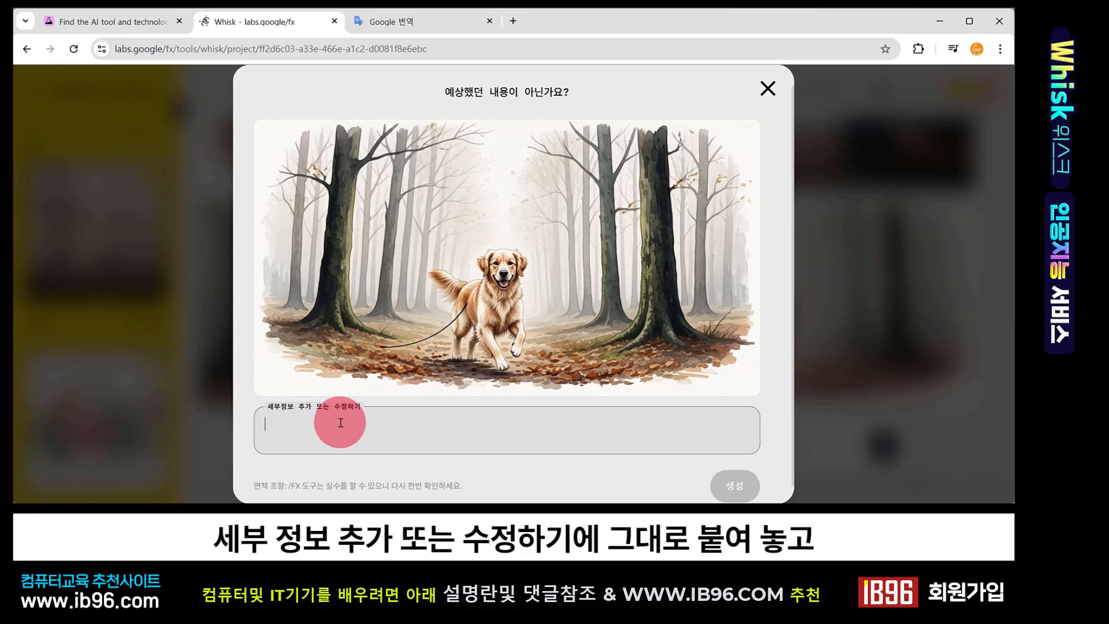
key("ctrl+v")
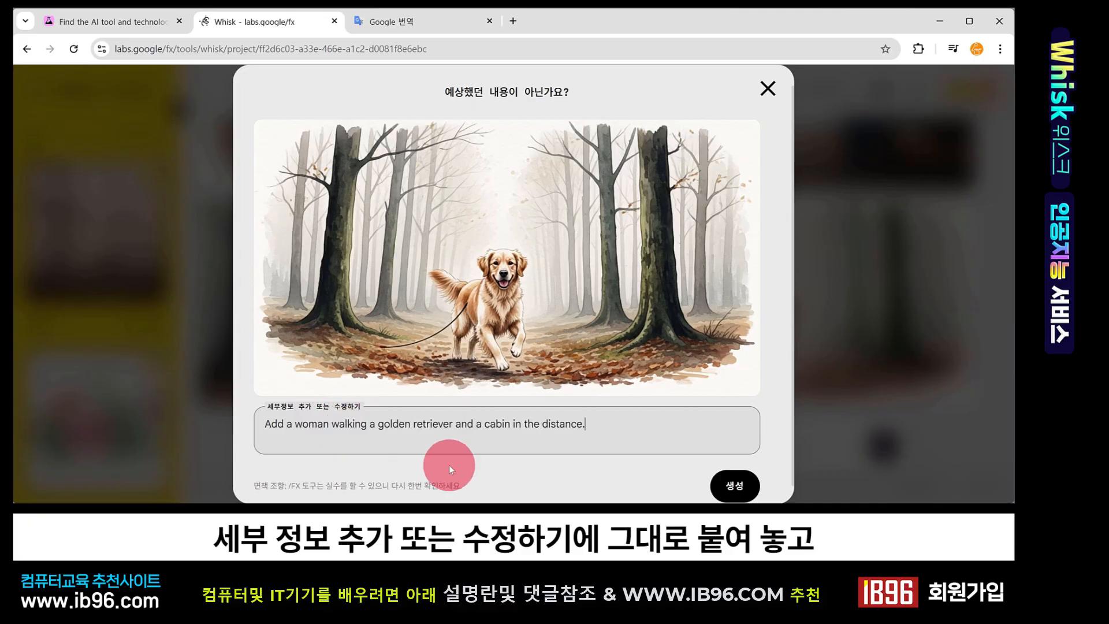
left_click(734, 485)
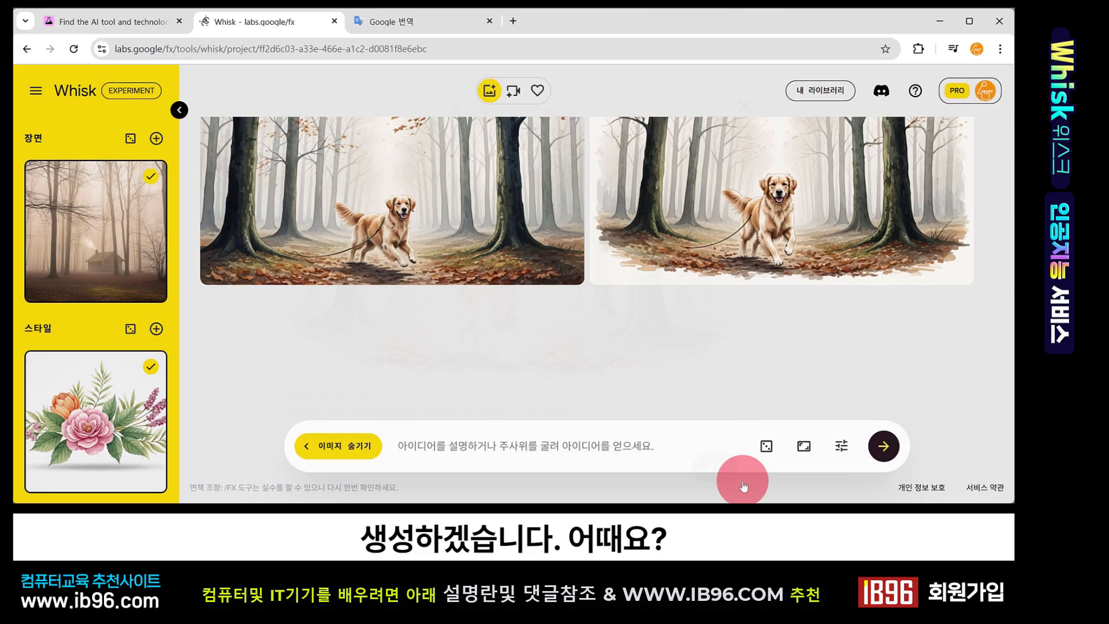
Scroll through the refined results to compare them with the original dog images
scroll(522, 350, "up", 2)
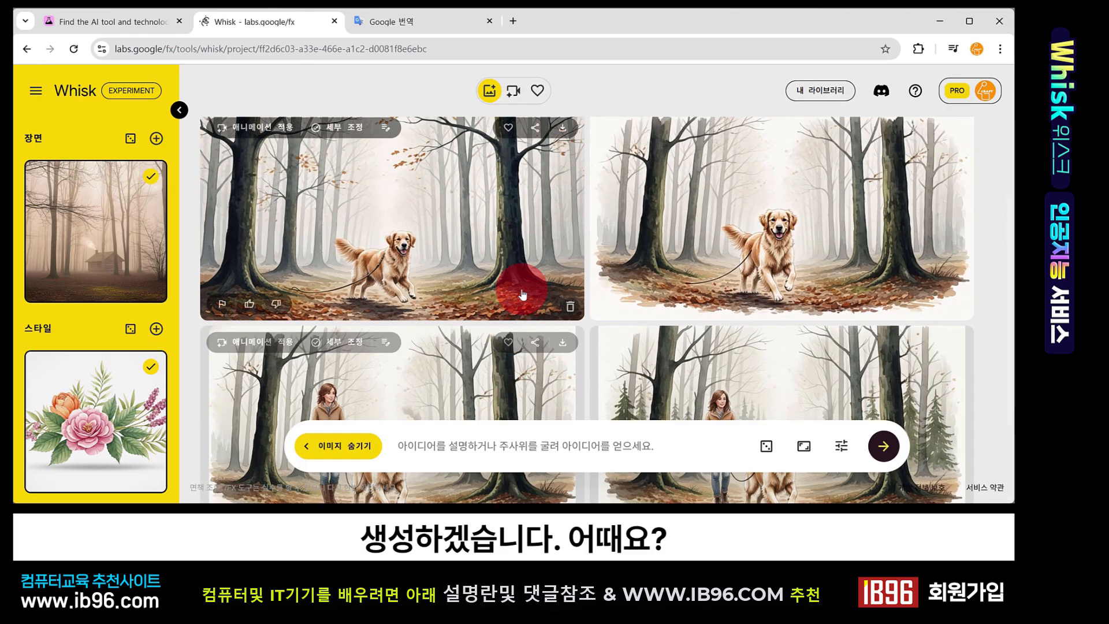
scroll(635, 260, "down", 3)
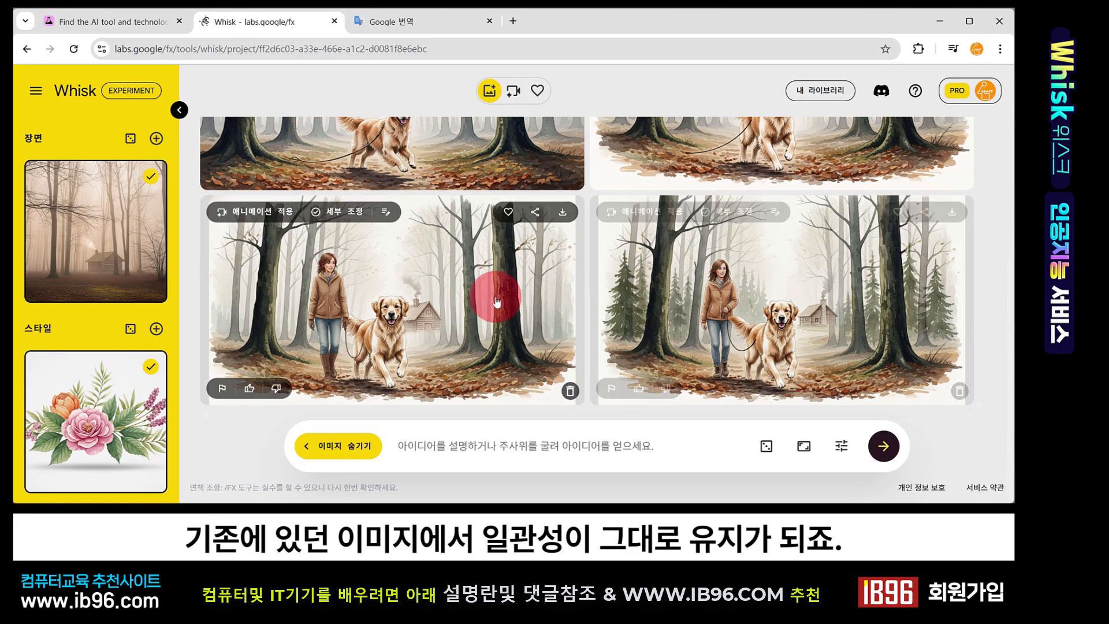
scroll(564, 297, "up", 1)
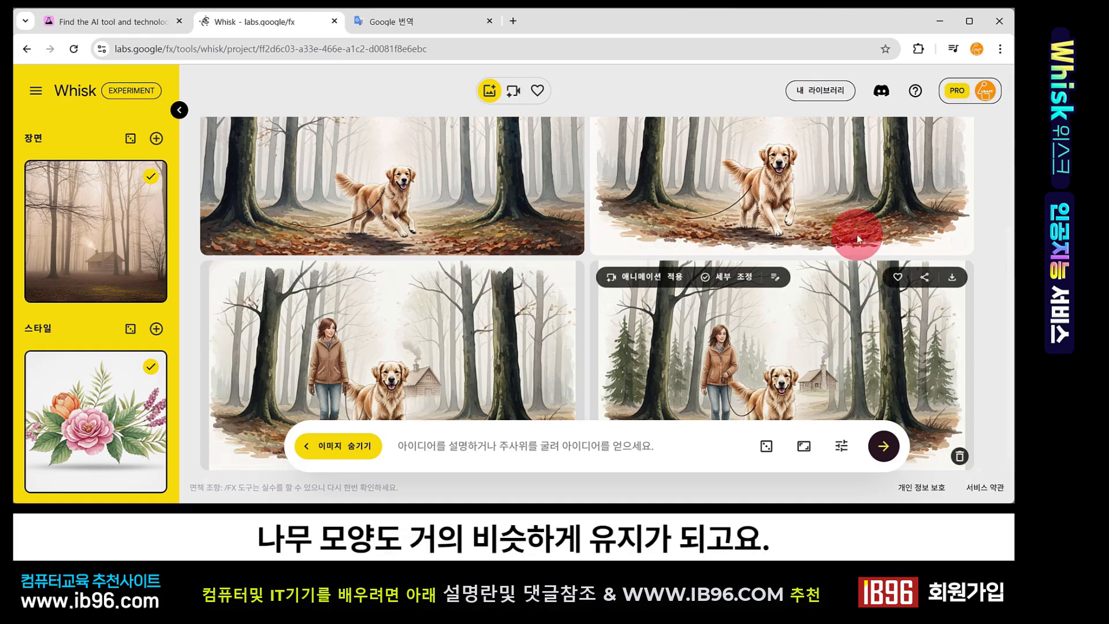
scroll(450, 231, "down", 1)
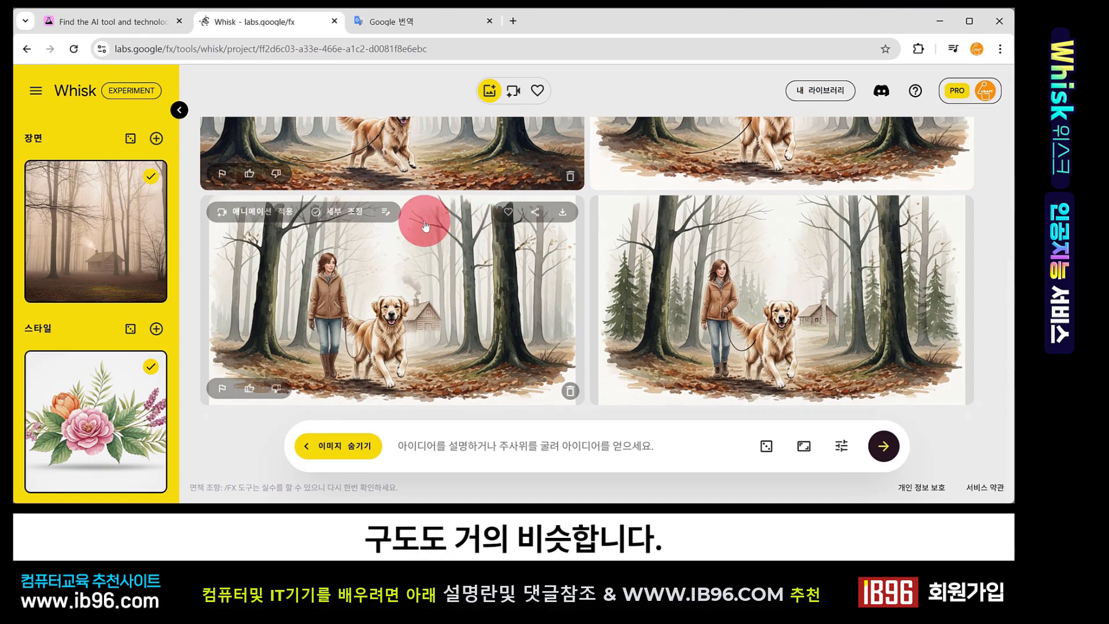
scroll(426, 261, "up", 1)
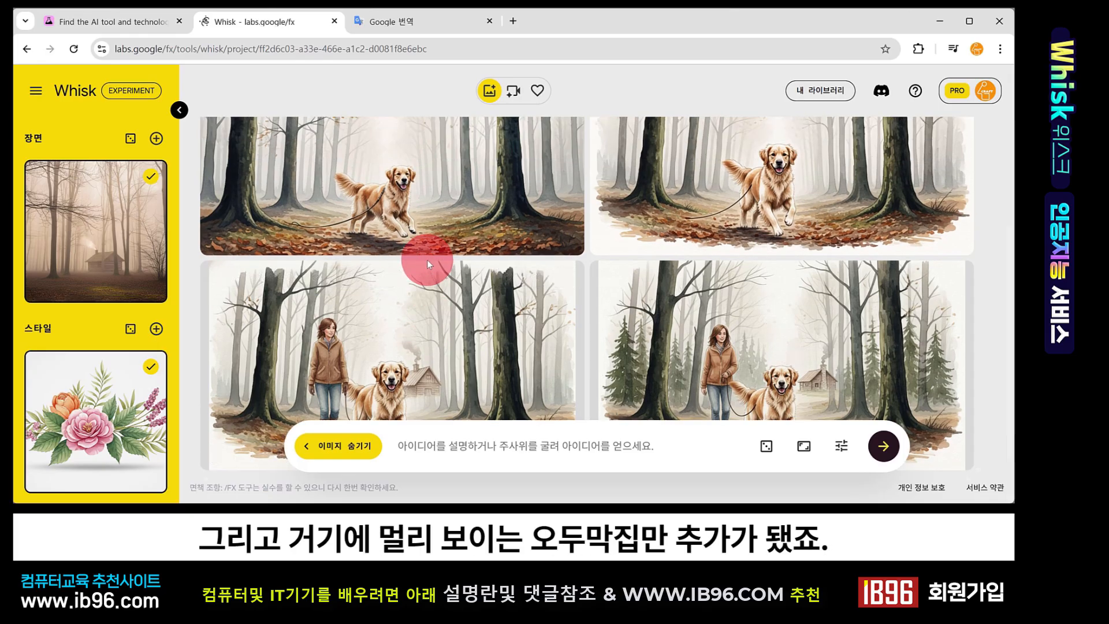
scroll(427, 260, "down", 1)
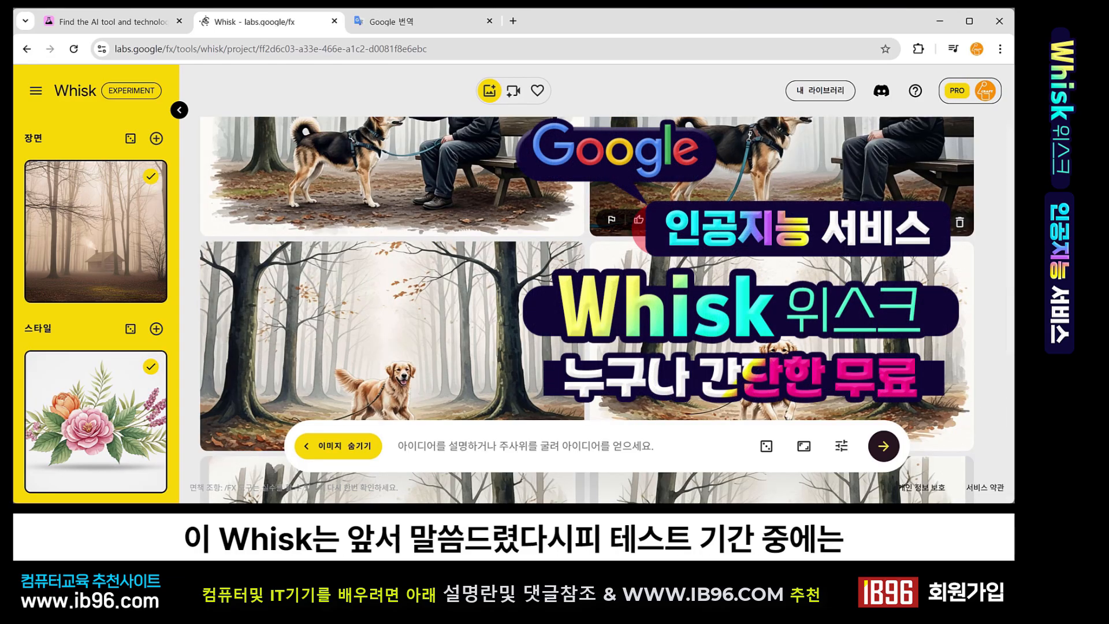
scroll(586, 310, "up", 2)
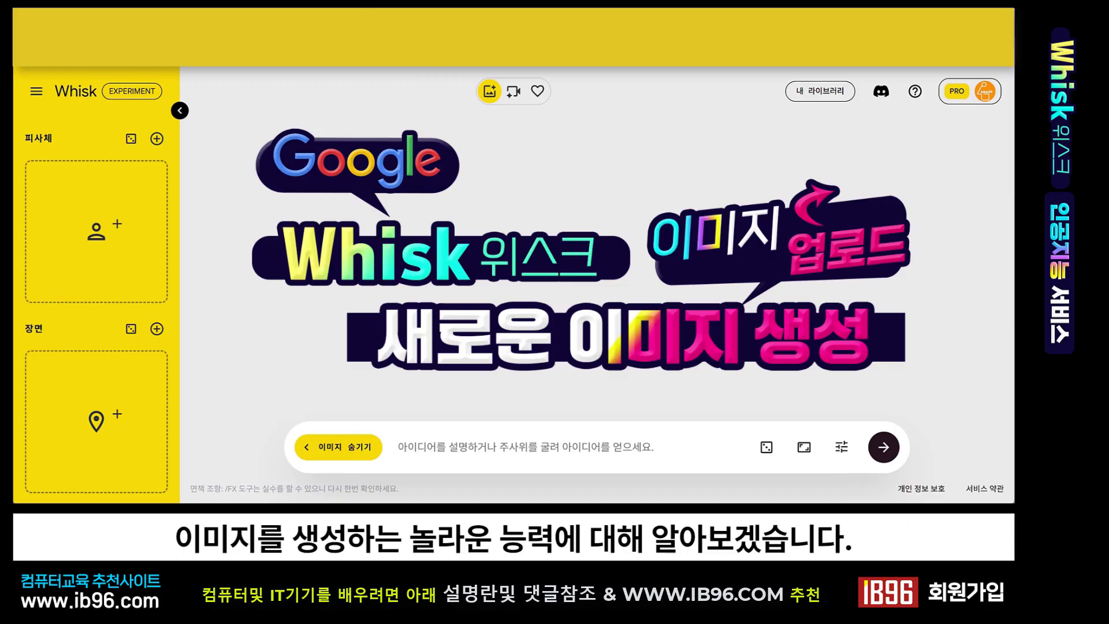
mouse_move(123, 300)
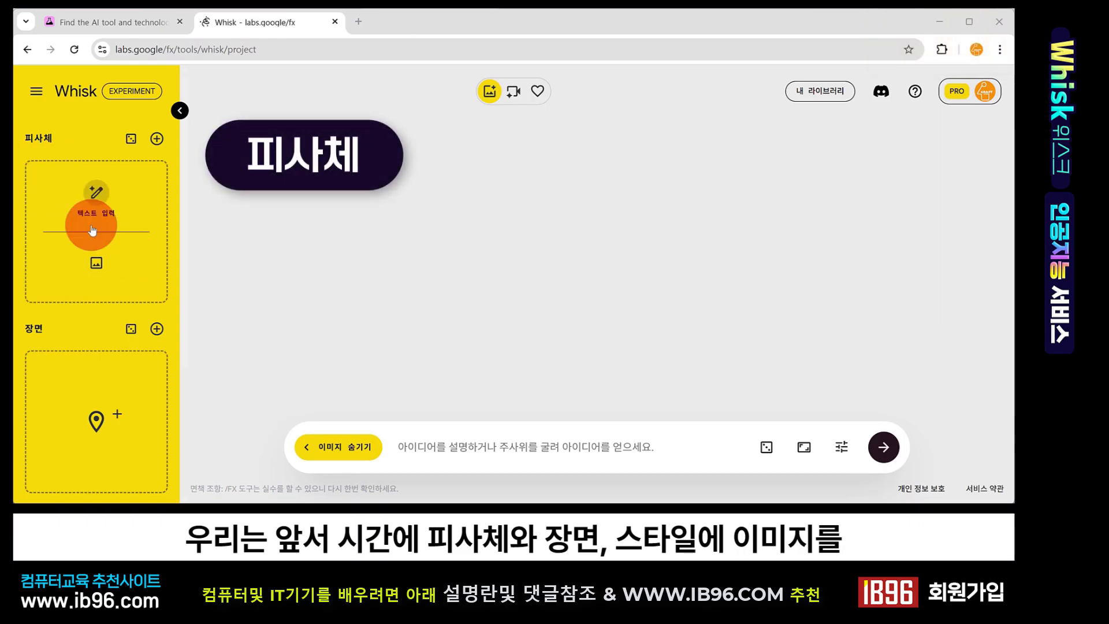
scroll(93, 243, "down", 2)
scroll(118, 324, "down", 1)
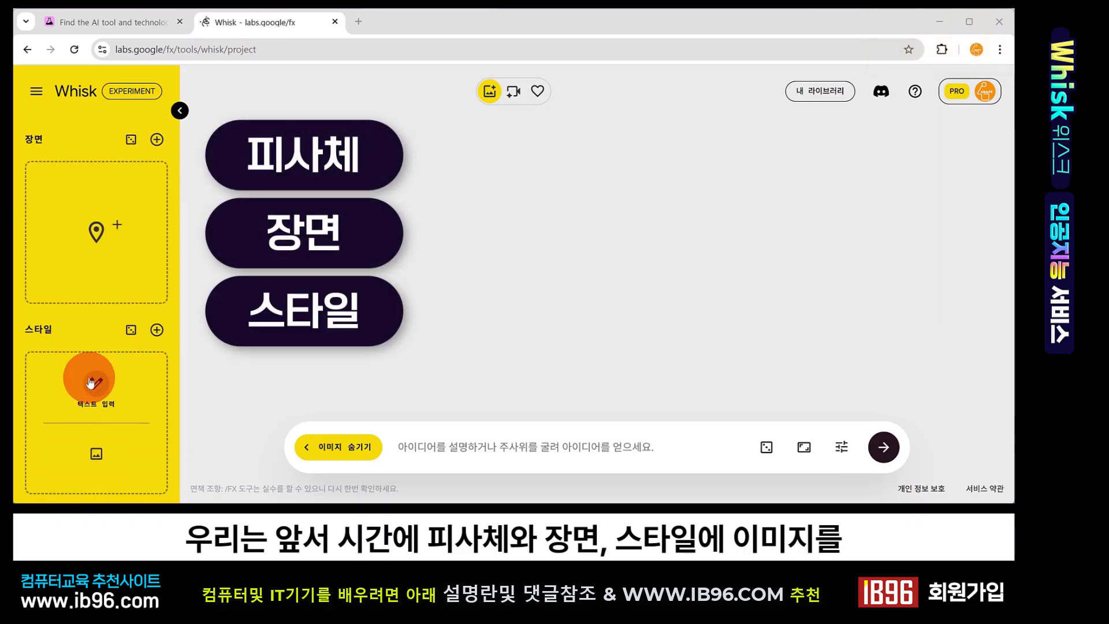
scroll(92, 375, "up", 3)
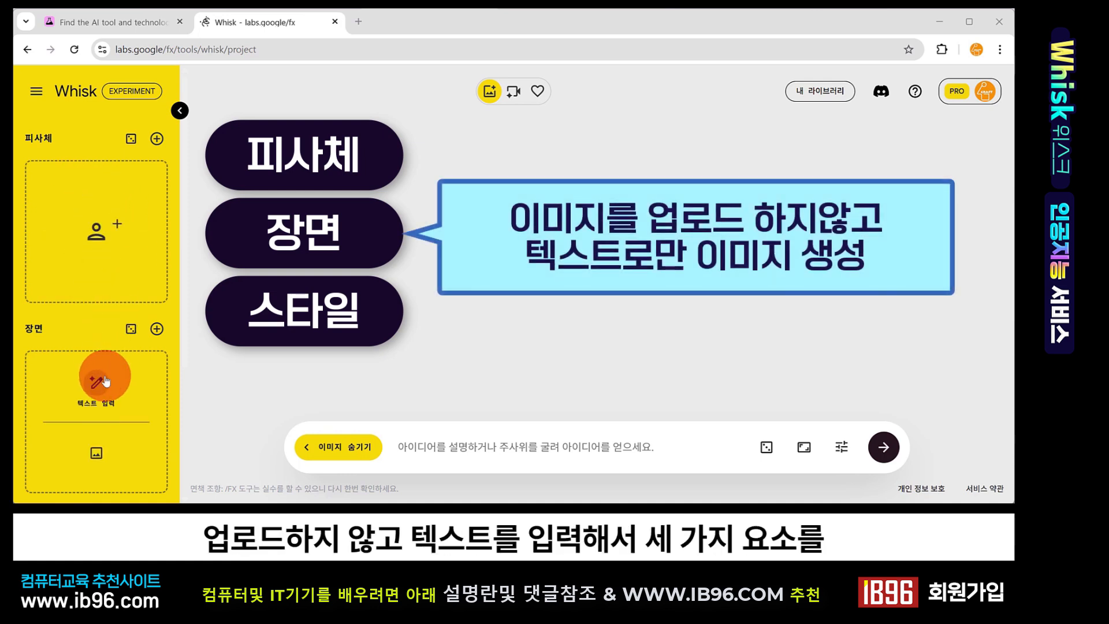
scroll(105, 381, "down", 3)
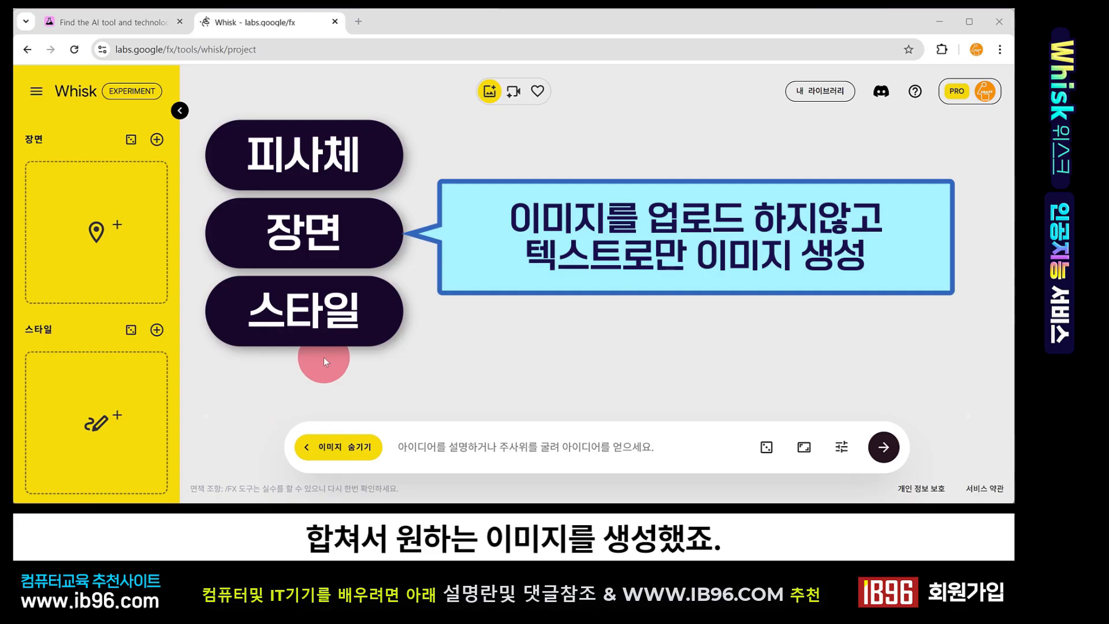
scroll(82, 340, "up", 3)
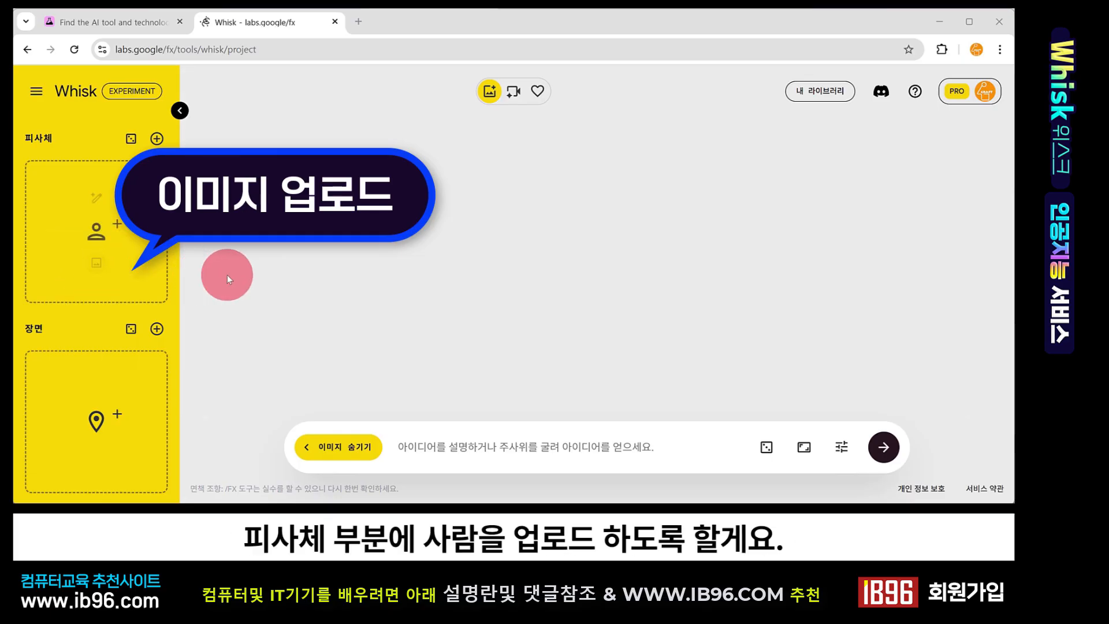
Add a photo of a woman in a blue dress as the subject image in a new project
left_click_drag(1036, 164, 96, 253)
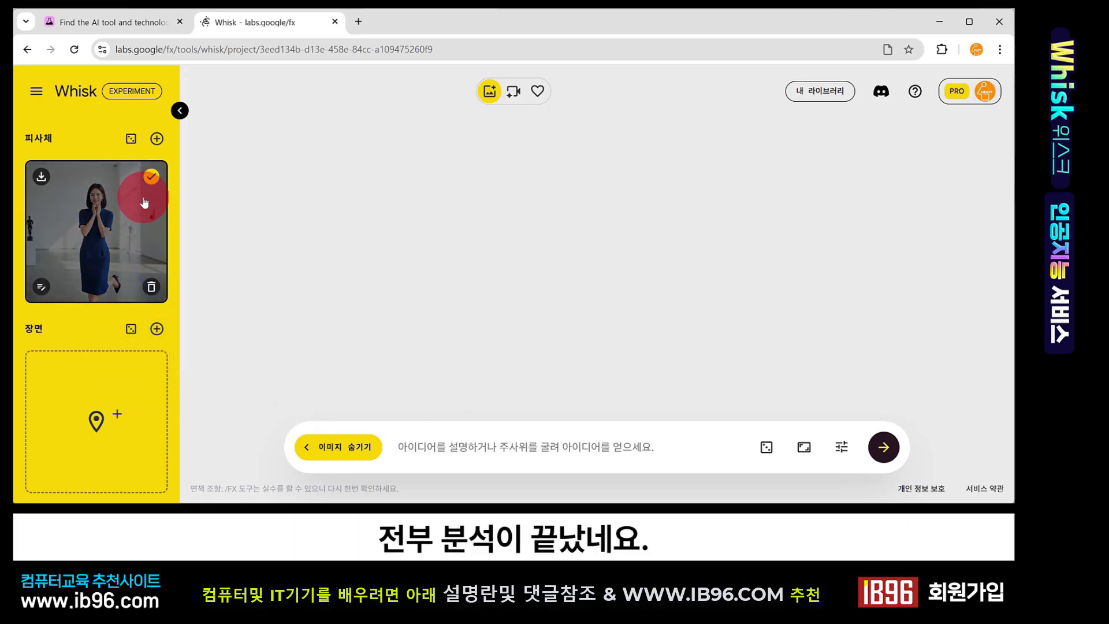
scroll(91, 366, "down", 1)
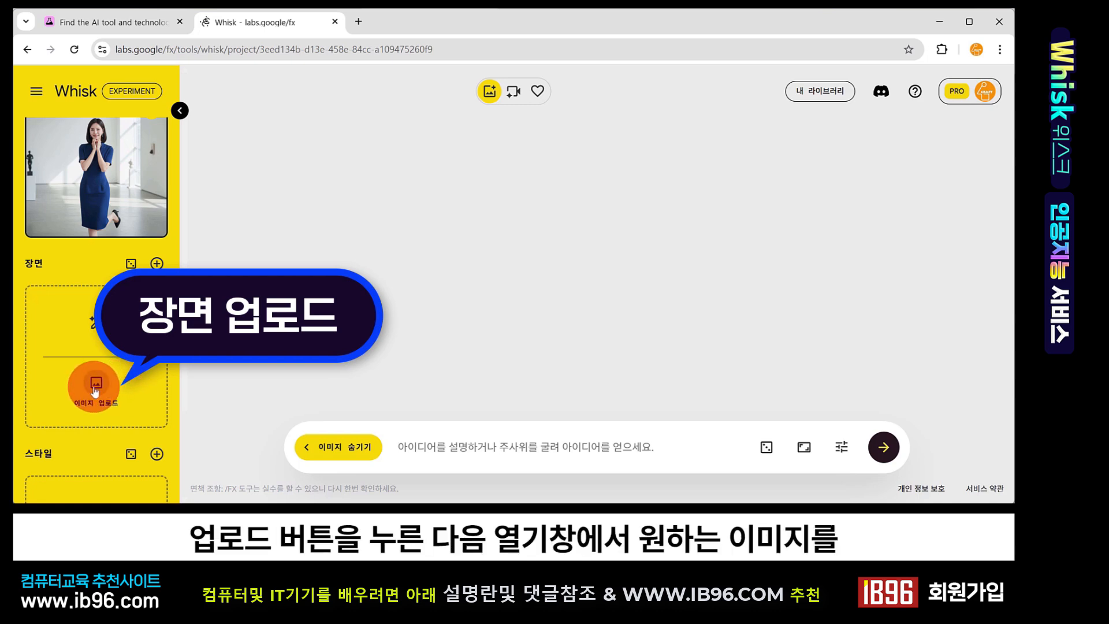
left_click(94, 391)
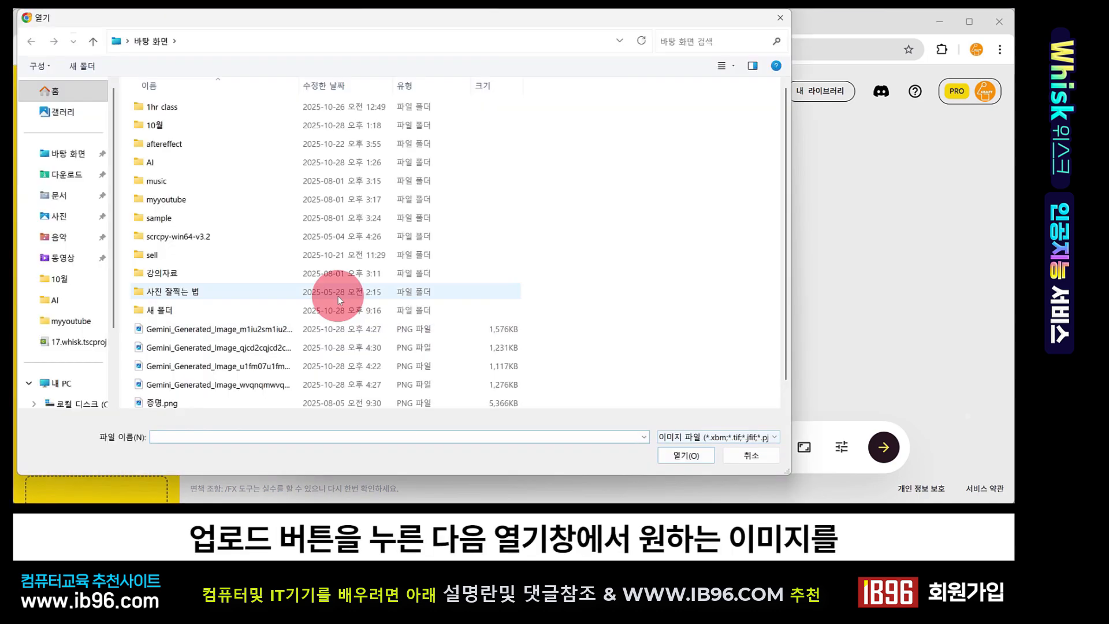
left_click(740, 455)
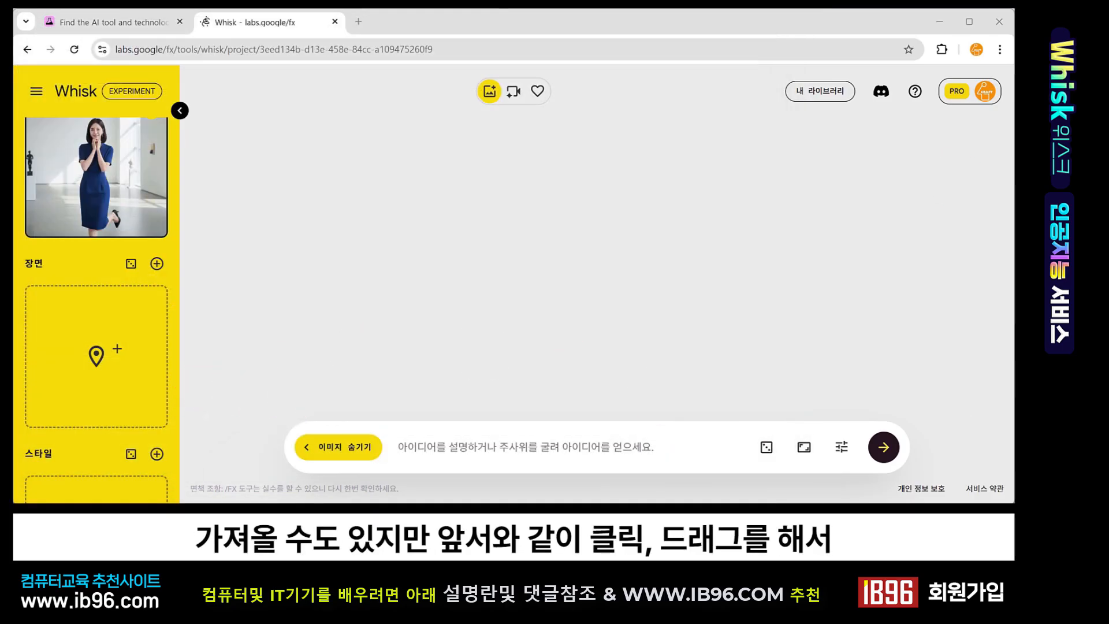
Add a beach photo as the scene image and generate from subject and scene without a style image
left_click_drag(1013, 63, 121, 356)
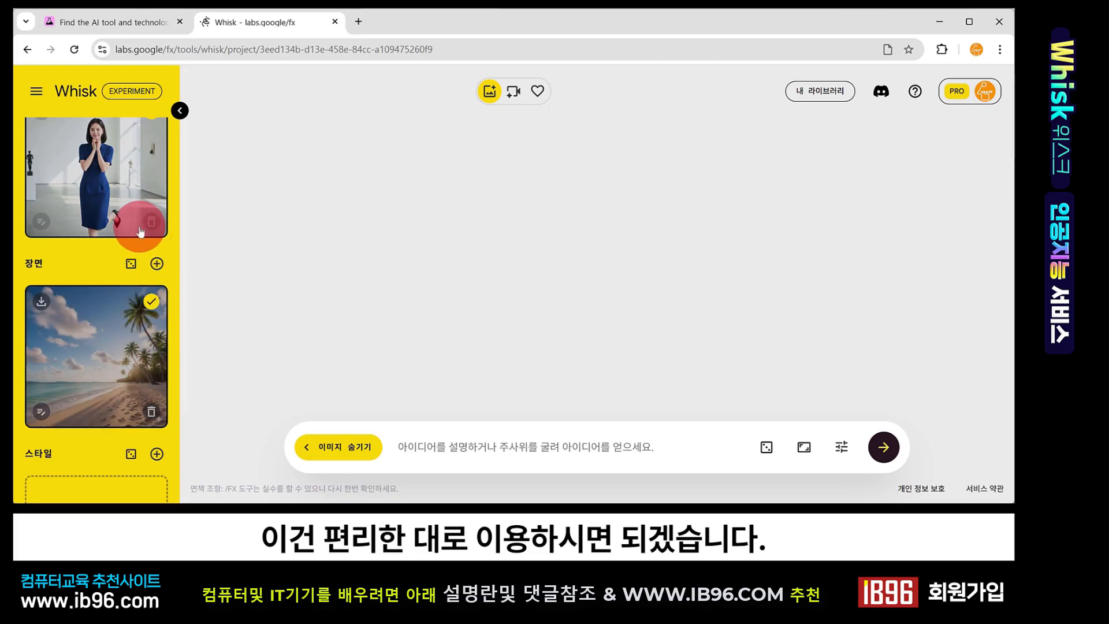
scroll(141, 359, "down", 2)
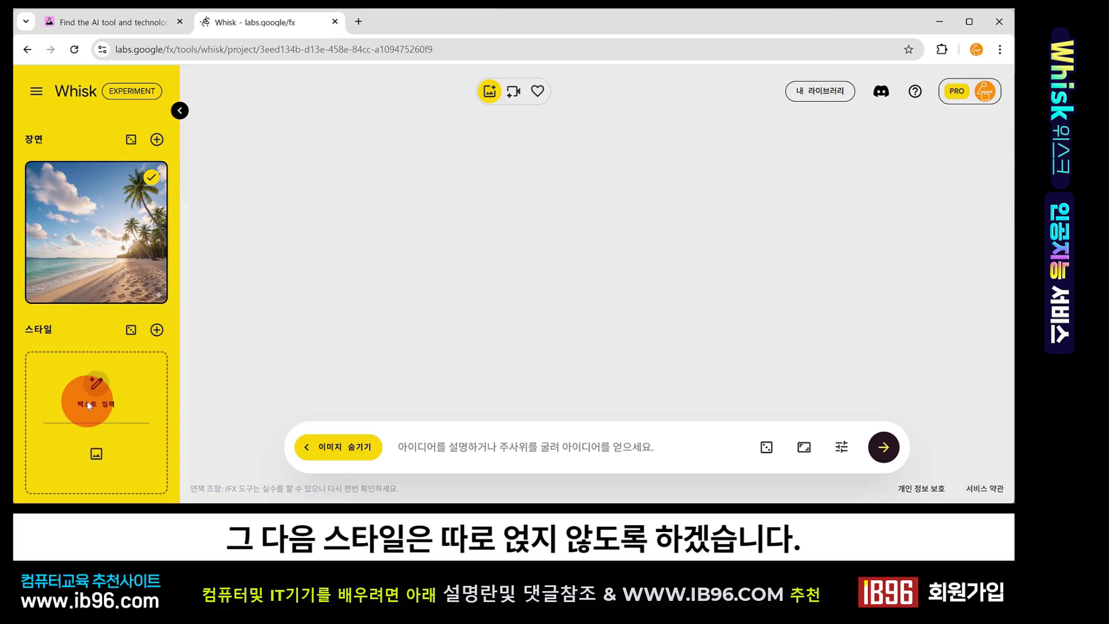
scroll(87, 400, "up", 3)
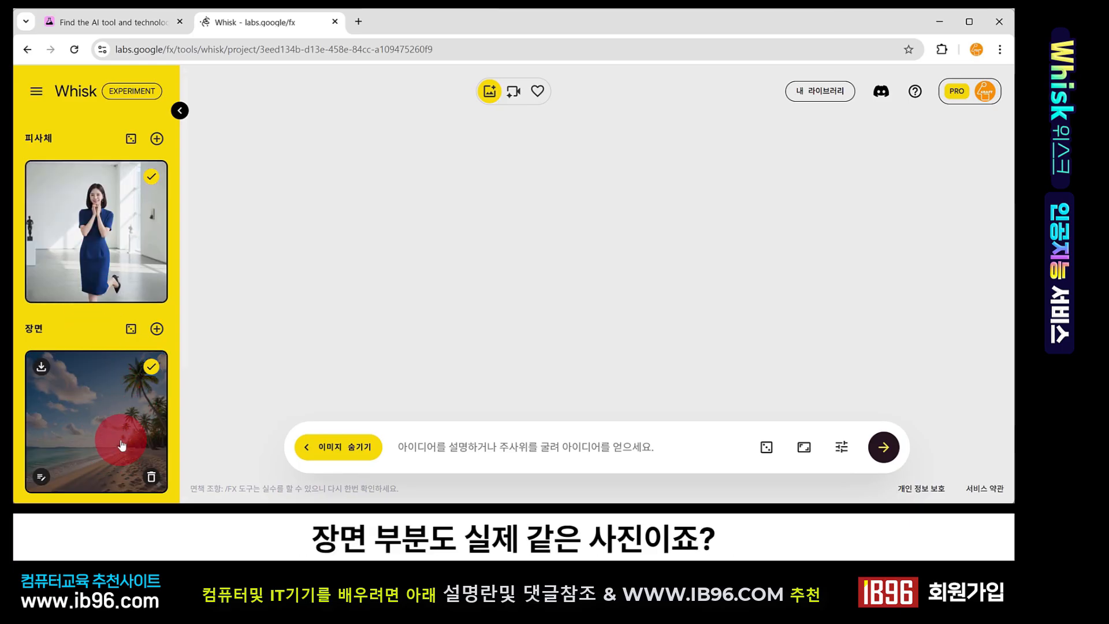
scroll(121, 444, "down", 3)
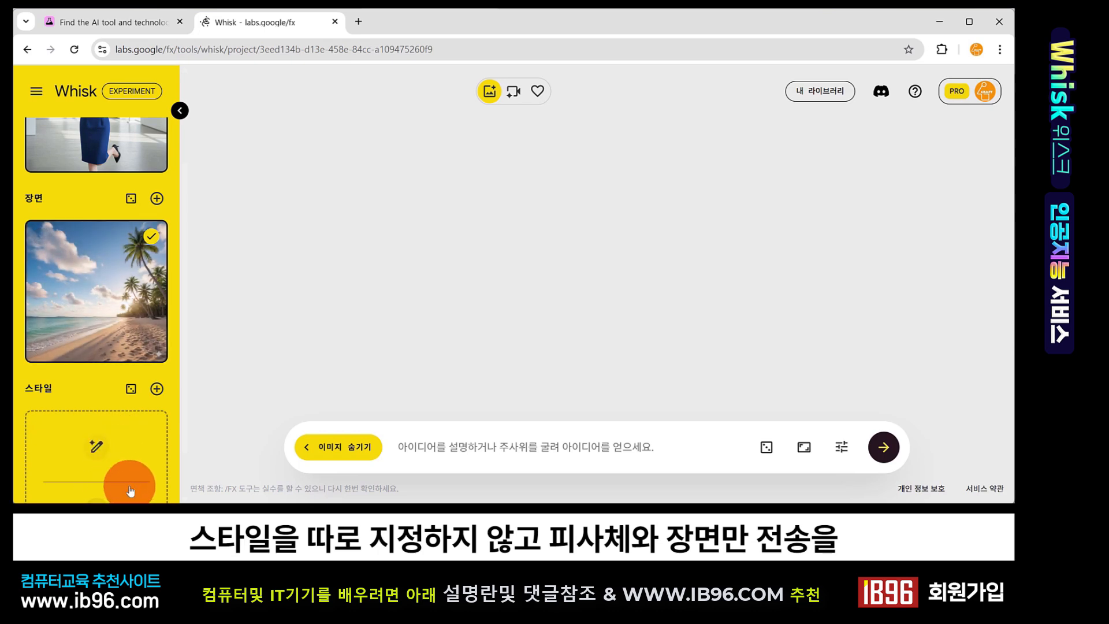
scroll(128, 370, "up", 1)
scroll(128, 370, "up", 3)
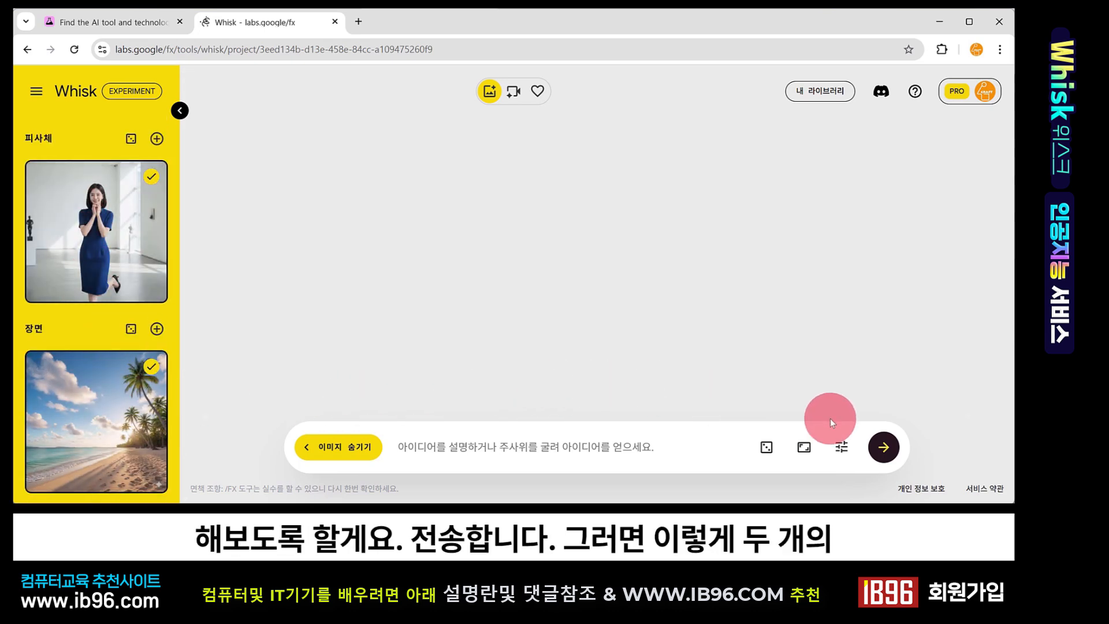
left_click(883, 448)
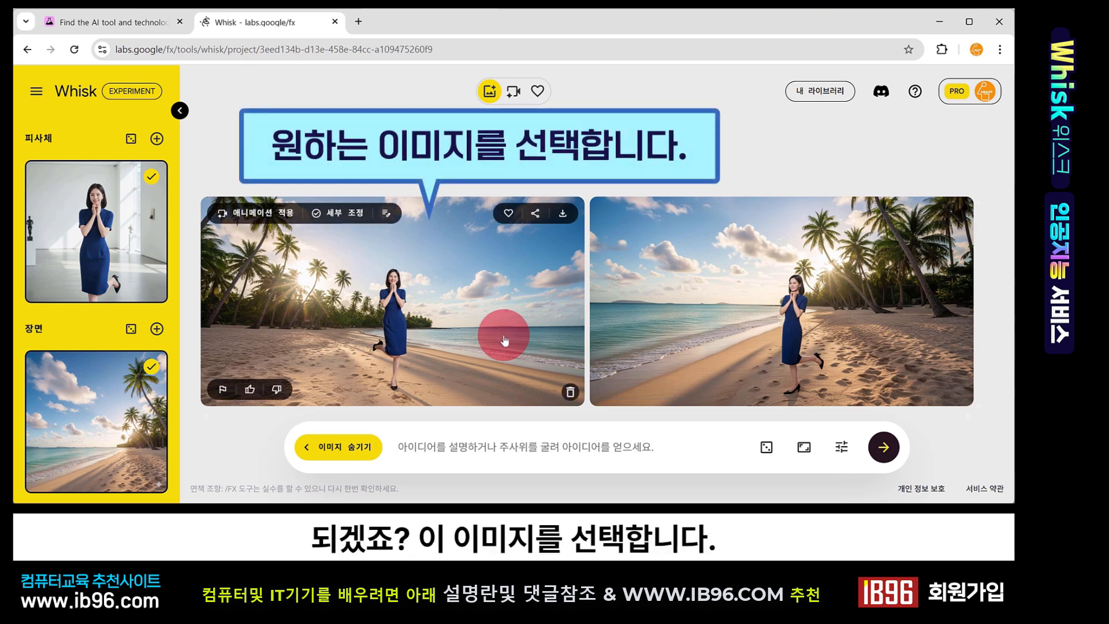
Open the first beach image's refine dialog and generate with the description 'Change the woman's clothes into swimsuits'
left_click(492, 290)
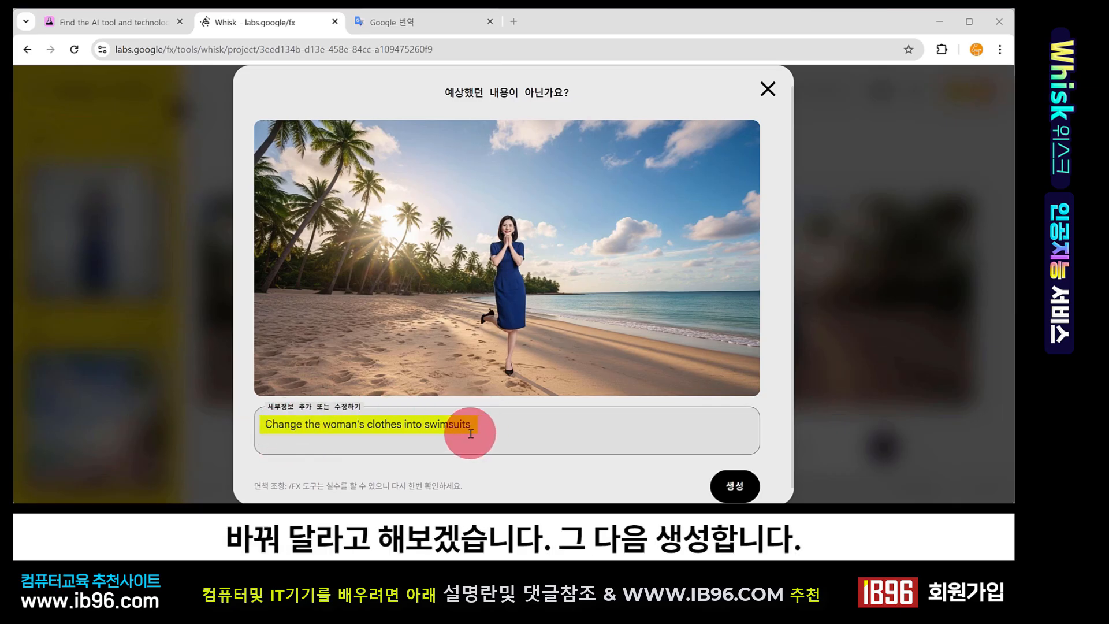
left_click(742, 485)
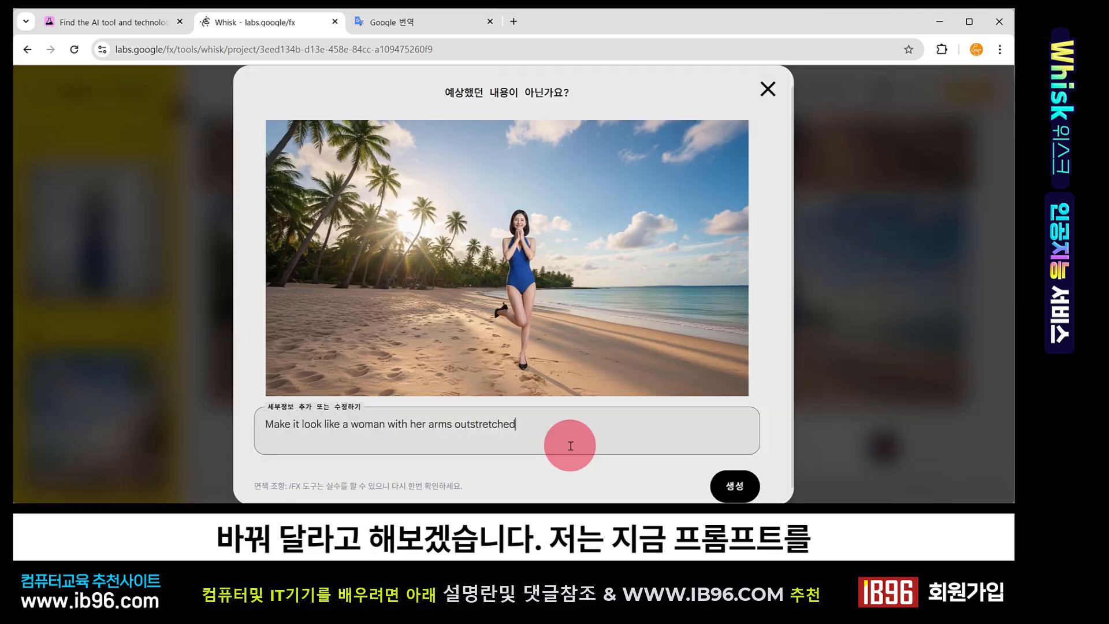
Regenerate with the description 'Make it look like a woman with her arms outstretched' and open the new result to inspect it
left_click(736, 487)
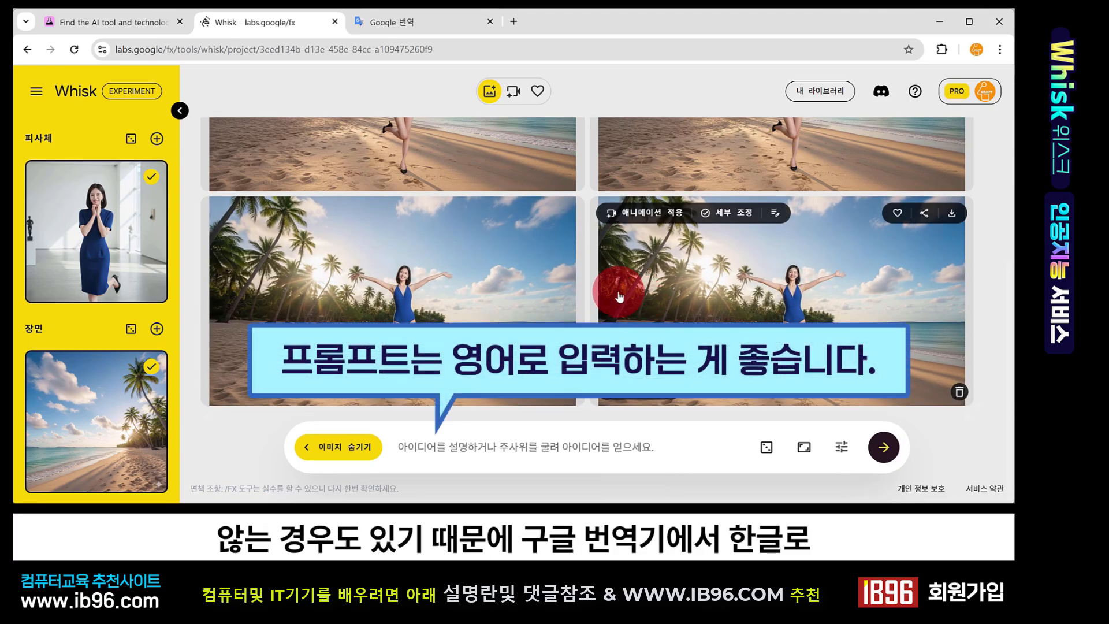
left_click(566, 283)
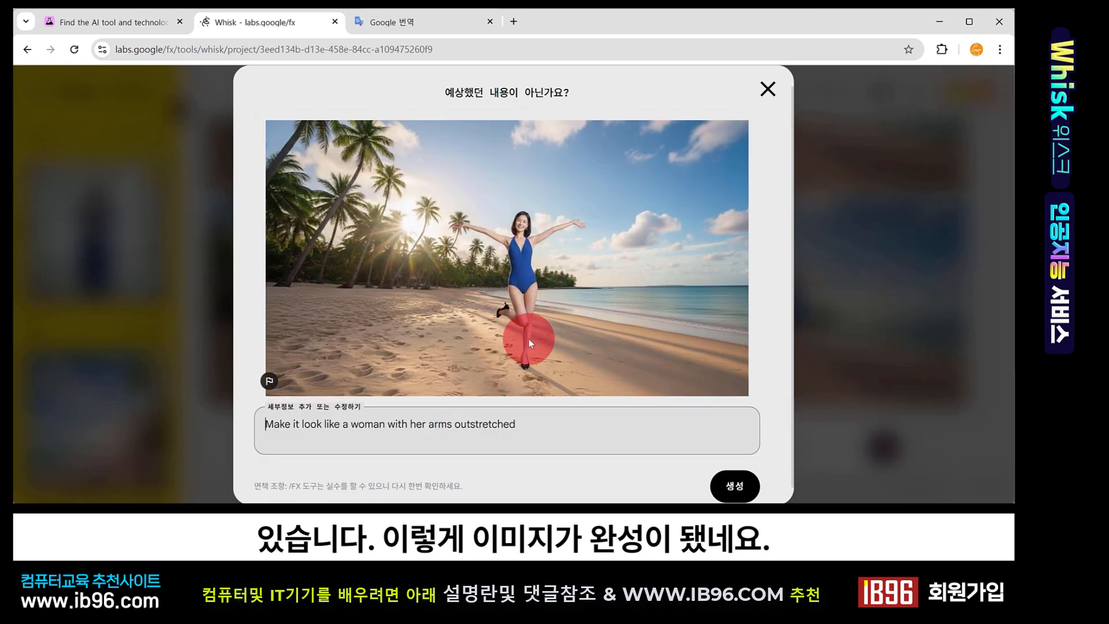
left_click(767, 89)
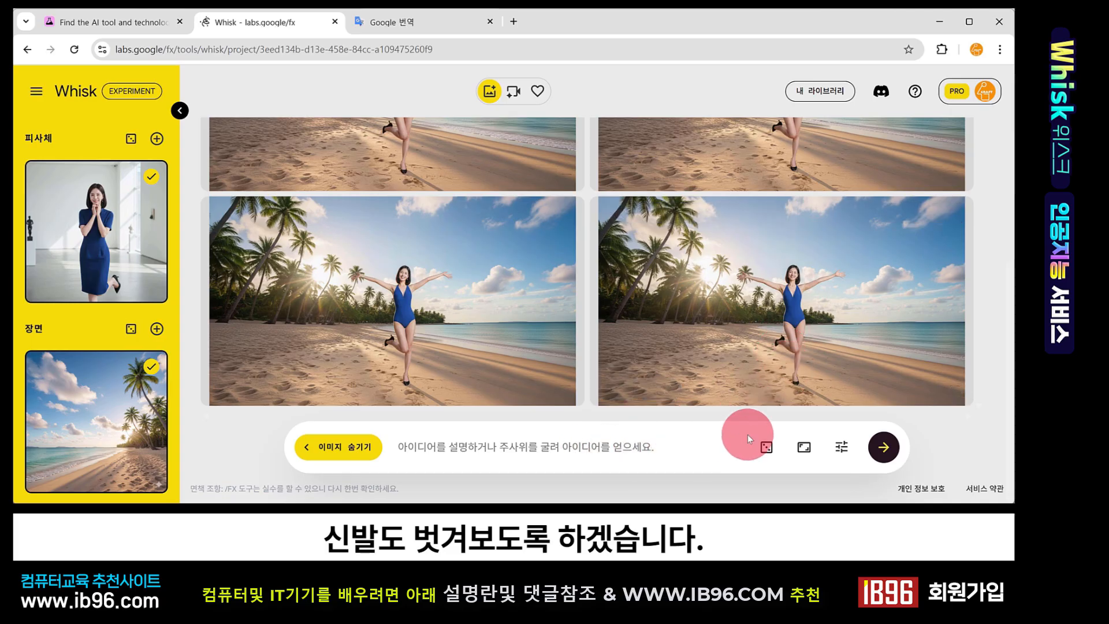
Translate a Korean edit request, copy it and replace the refine text with 'Wear a see-through cardigan to wear on the beach and wear shoes from Upsaeju', then generate
left_click(727, 213)
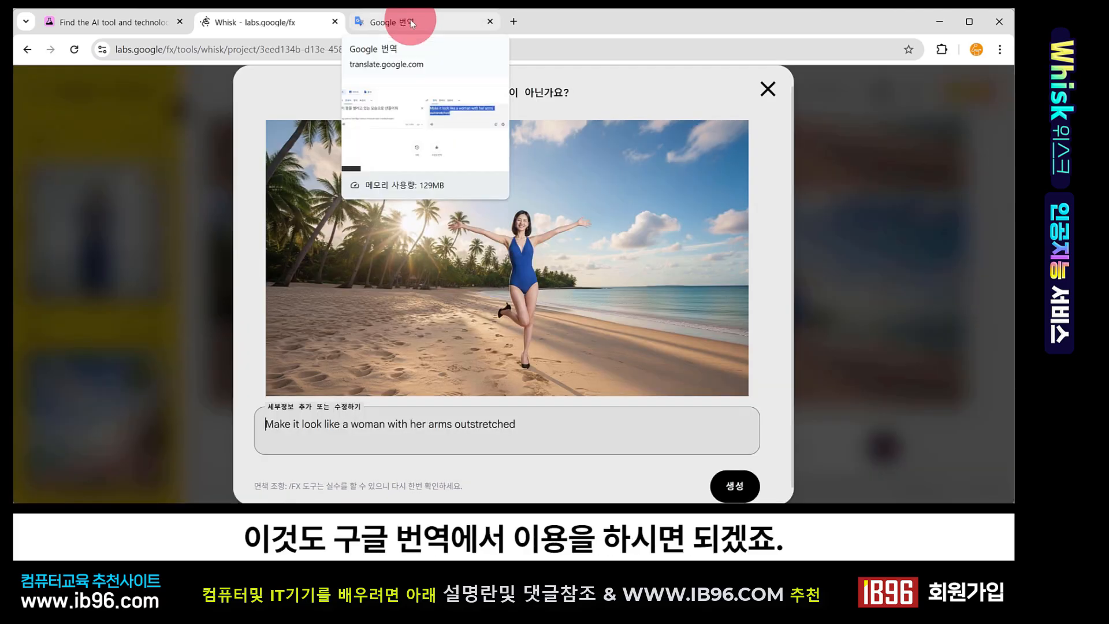
left_click(412, 24)
left_click(404, 202)
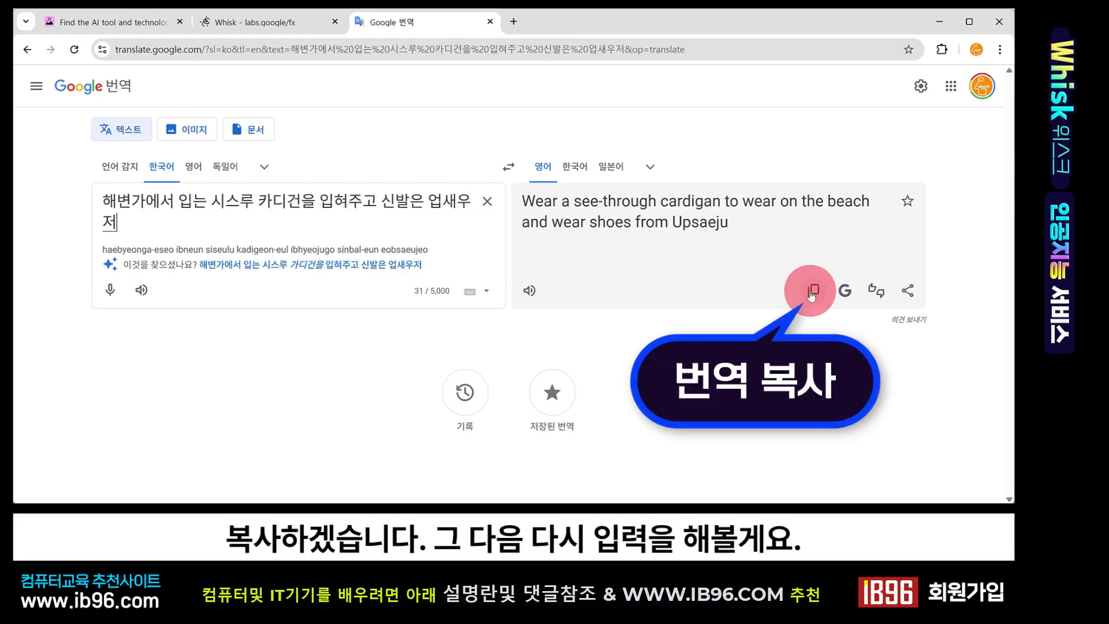
left_click(810, 293)
left_click(212, 23)
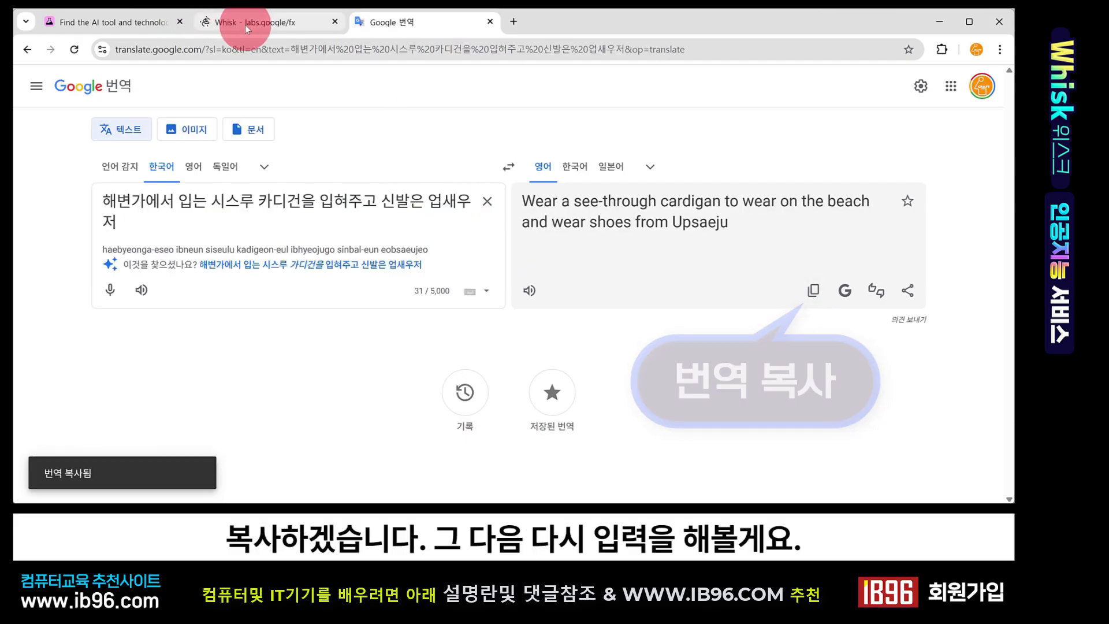
left_click(537, 423)
key("ctrl+a")
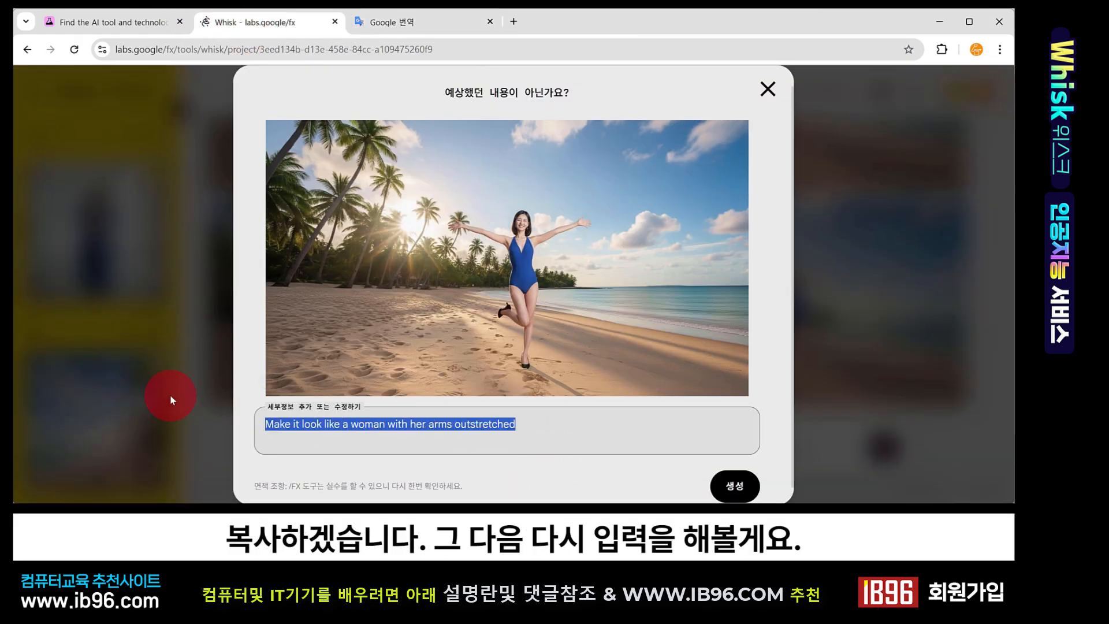
key("ctrl+v")
left_click(734, 485)
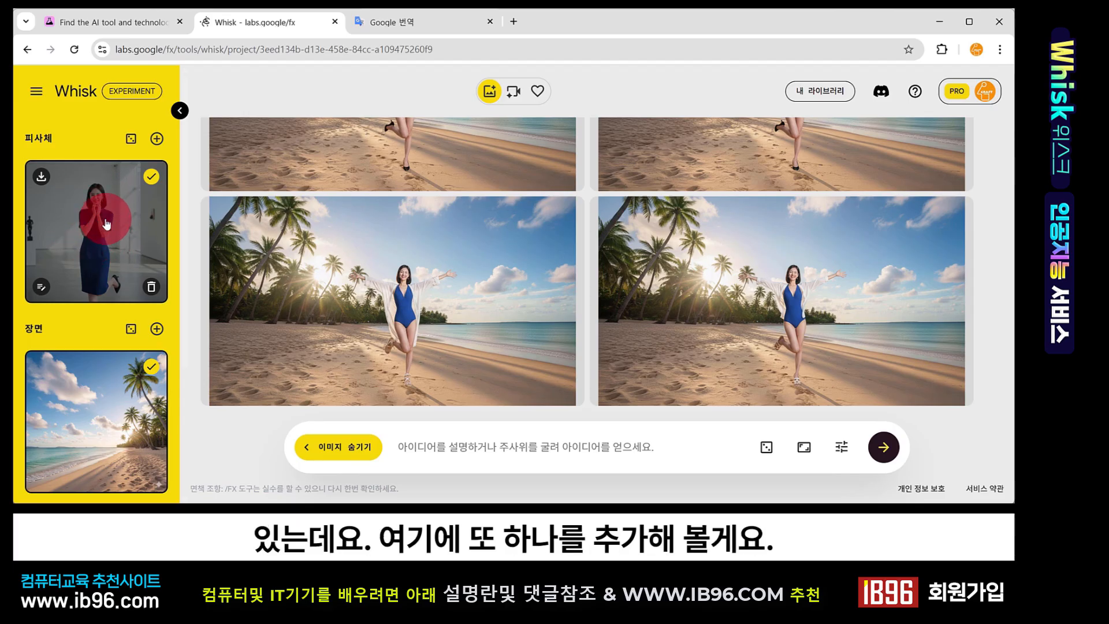
Add the white Pomeranian photo as a second subject image and generate from both subjects and the beach scene
left_click(156, 140)
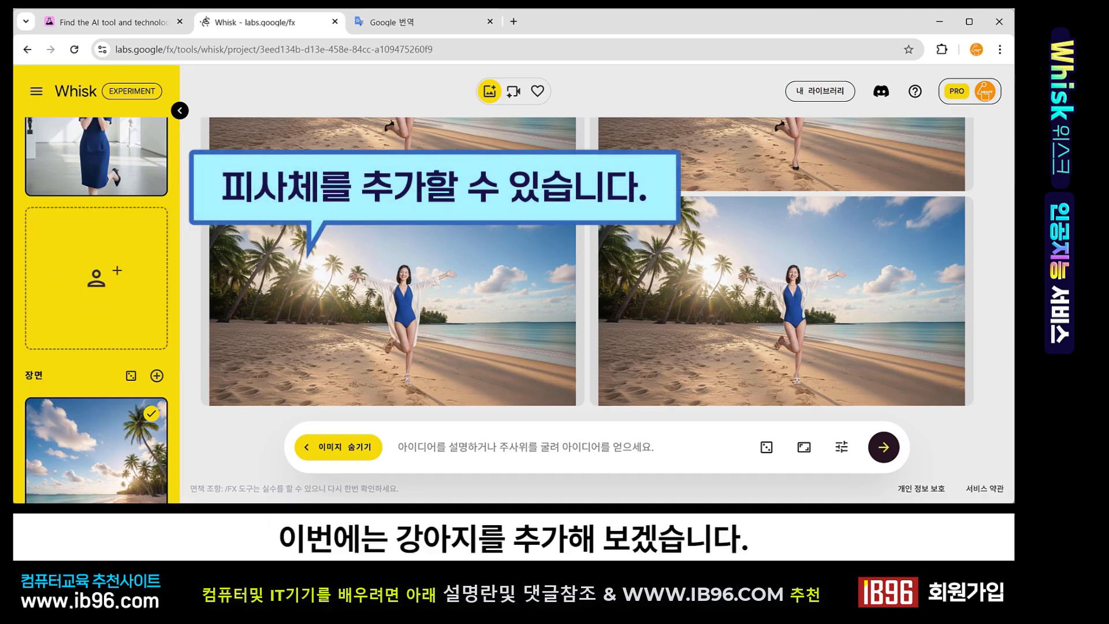
left_click_drag(313, 352, 75, 266)
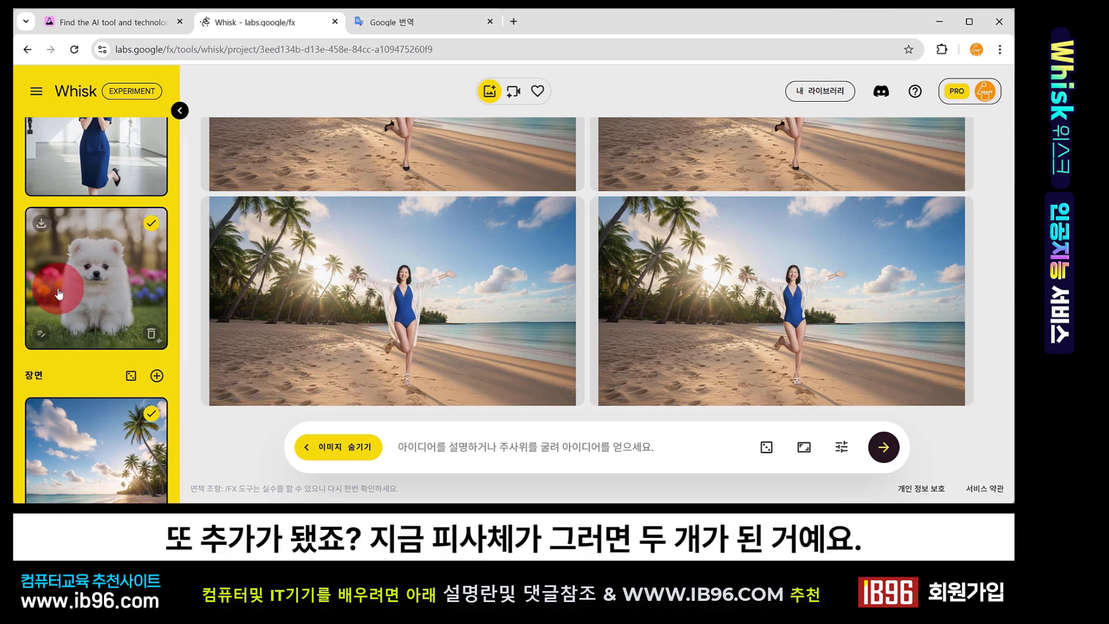
scroll(118, 330, "up", 3)
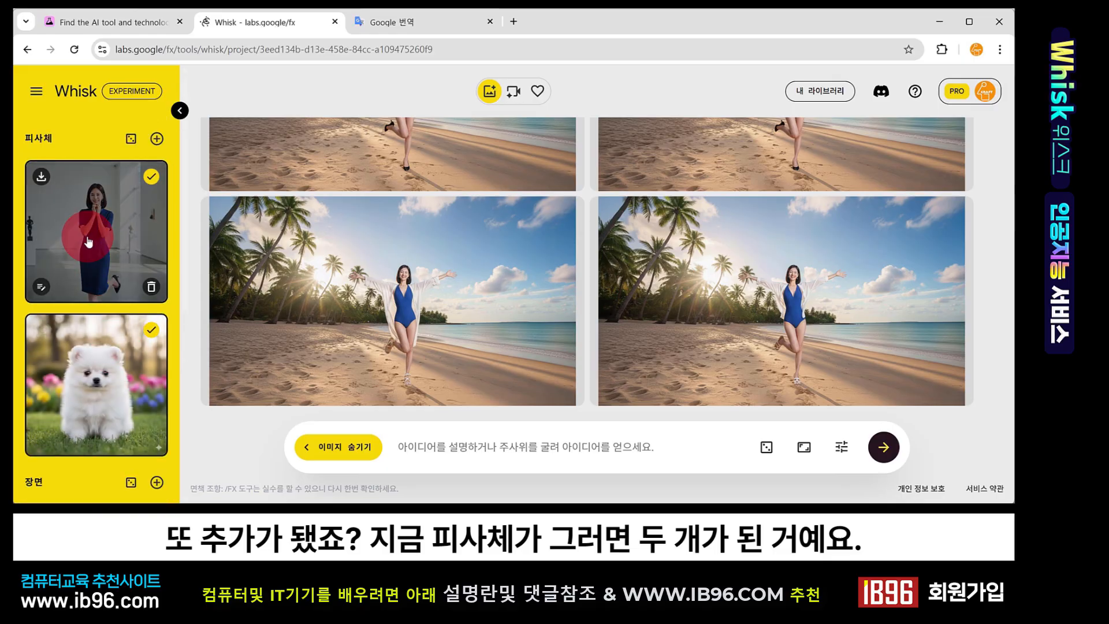
scroll(112, 358, "down", 5)
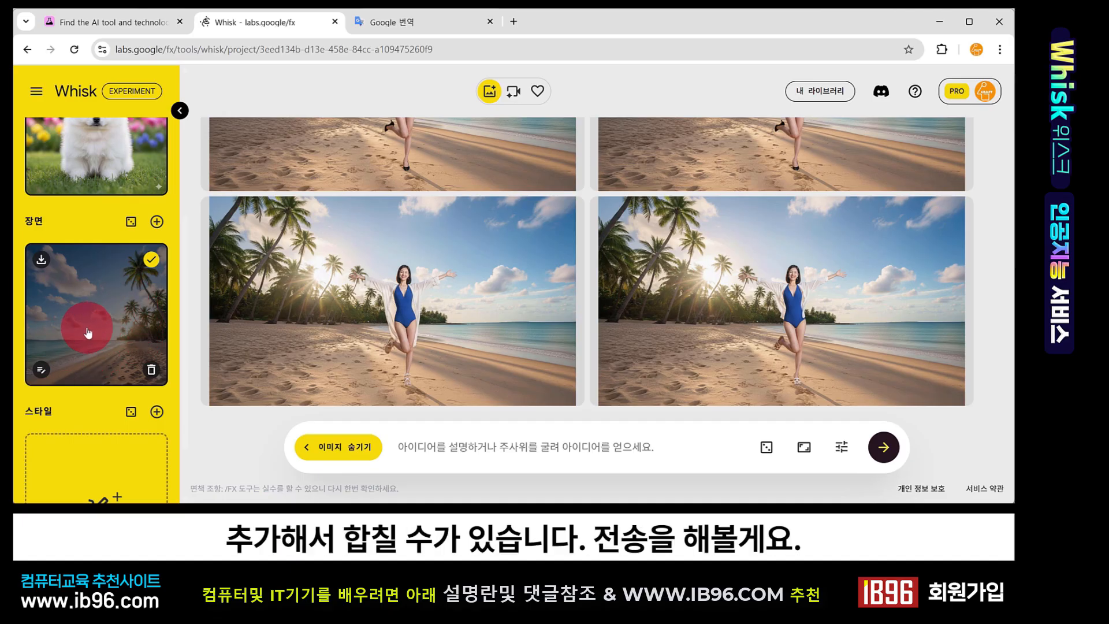
left_click(882, 447)
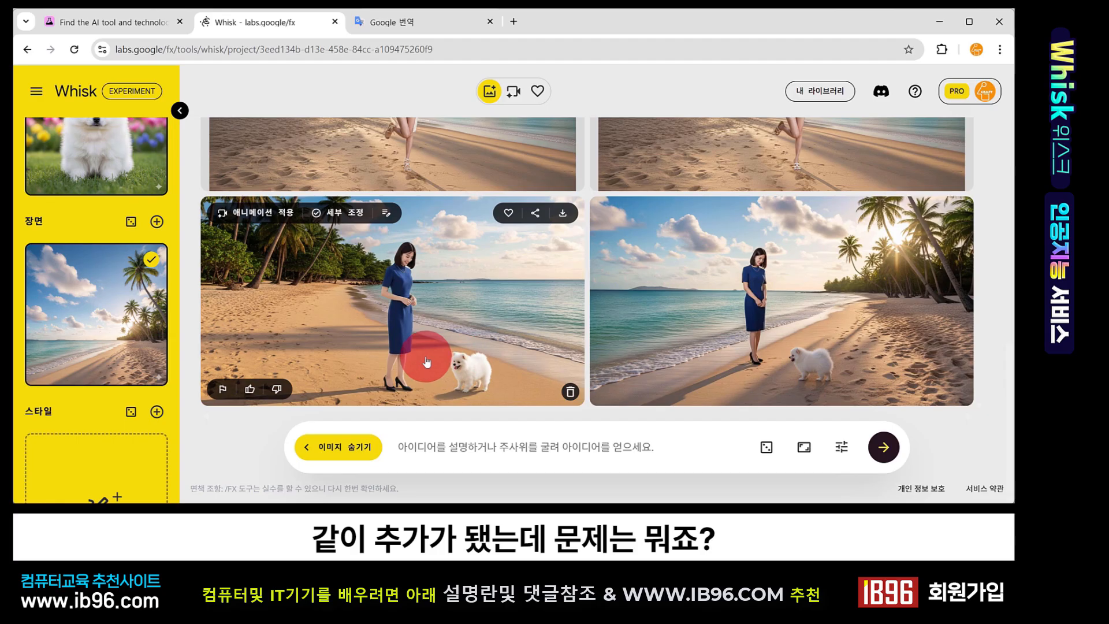
Refine the first woman-and-dog image with the translated description 'Change women's clothes into beachwear and get rid of shoes.' and generate
scroll(404, 352, "up", 3)
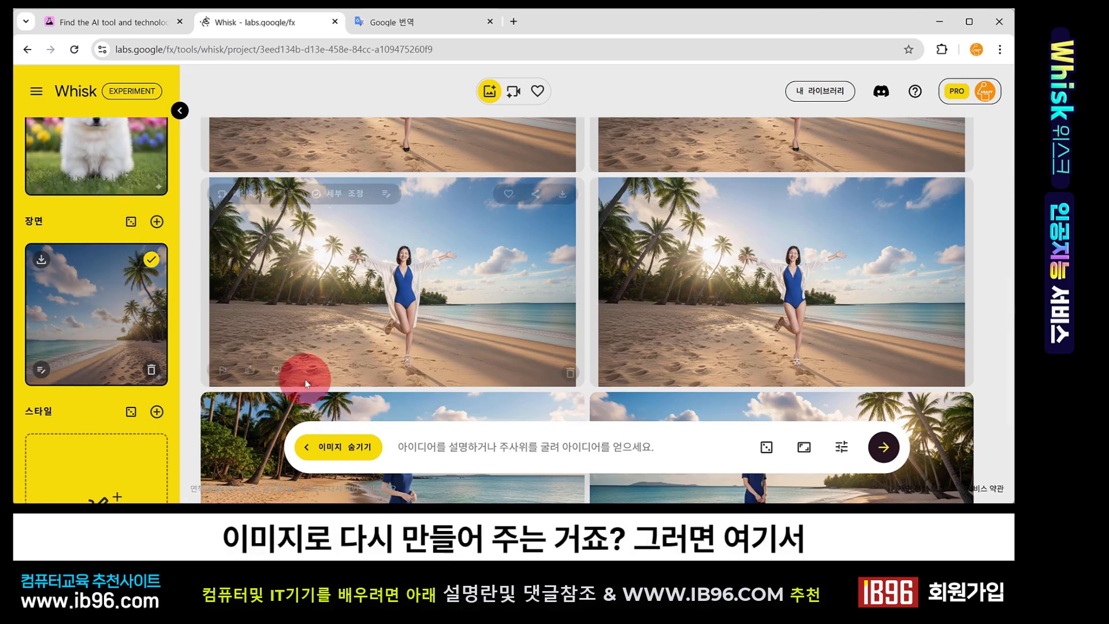
scroll(306, 382, "down", 3)
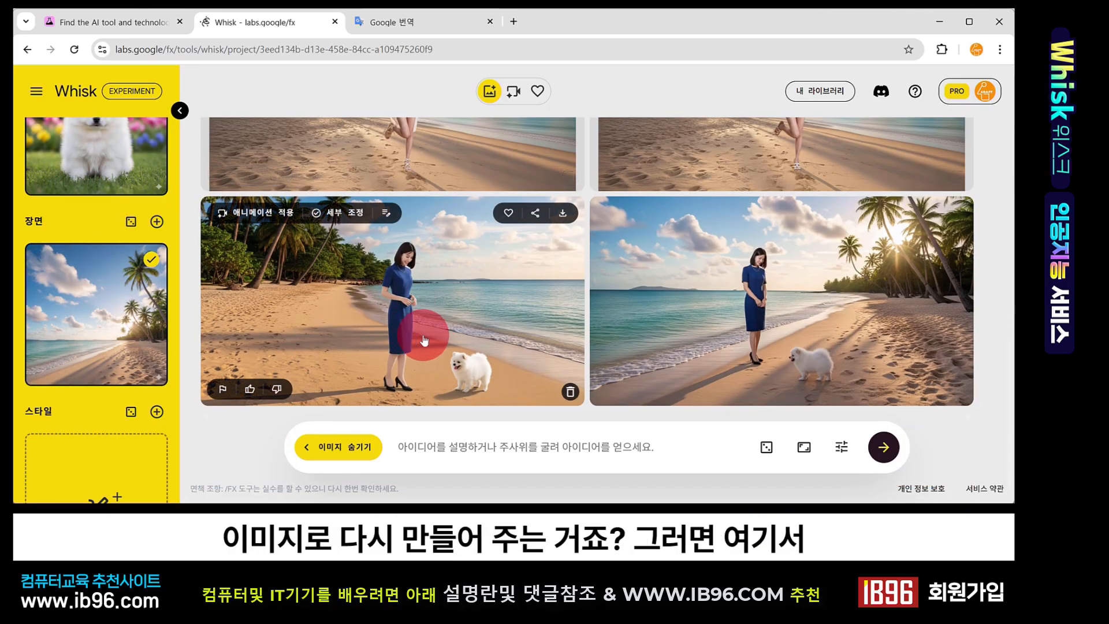
left_click(441, 312)
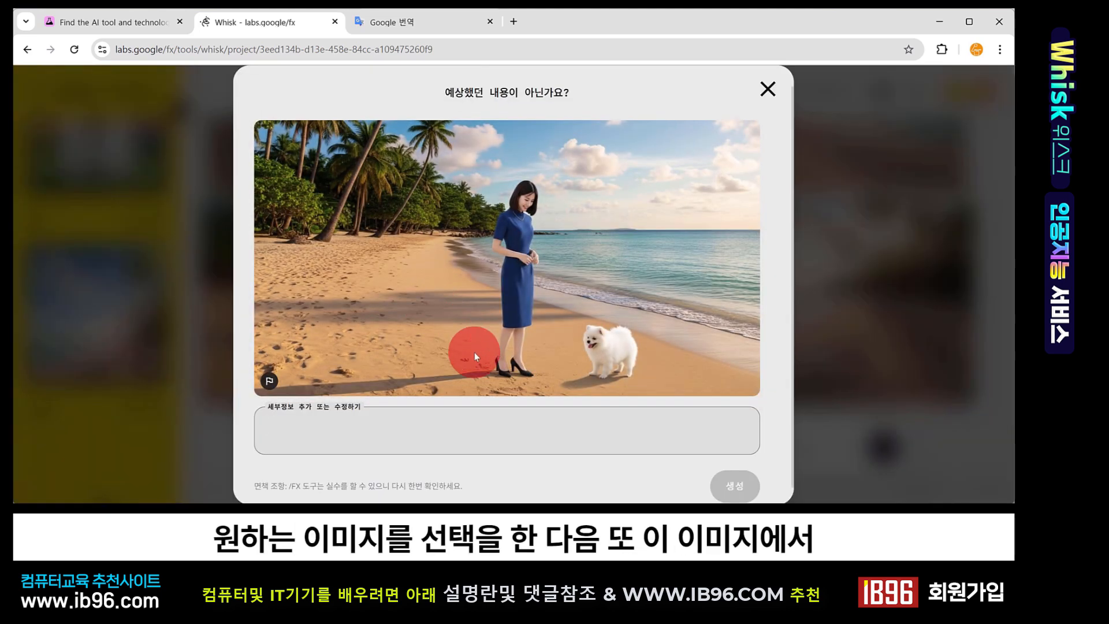
left_click(385, 418)
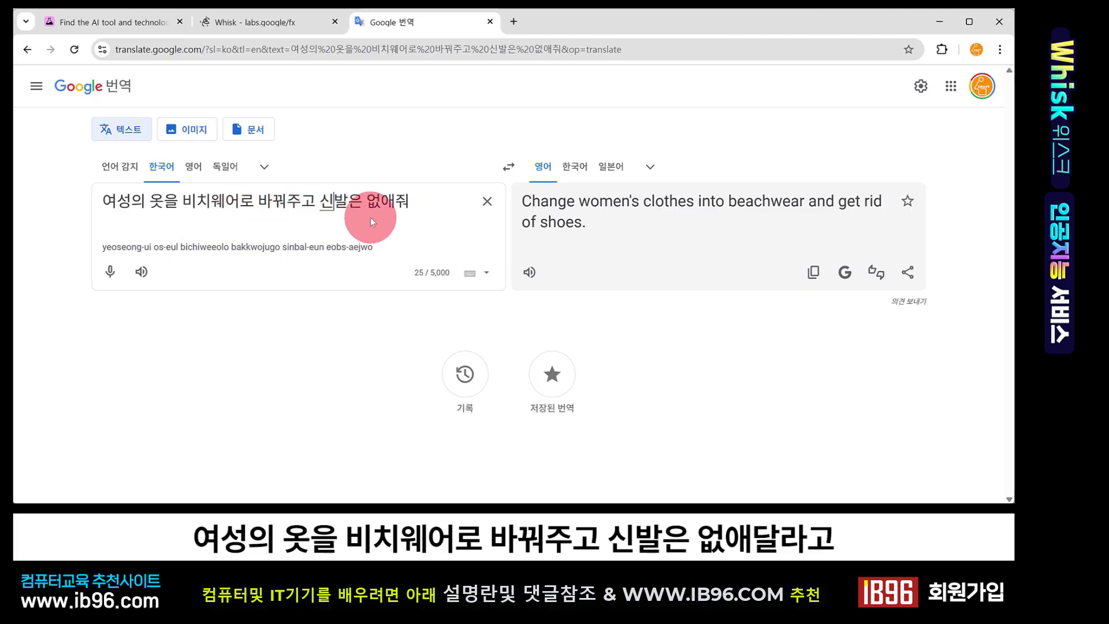
left_click(815, 272)
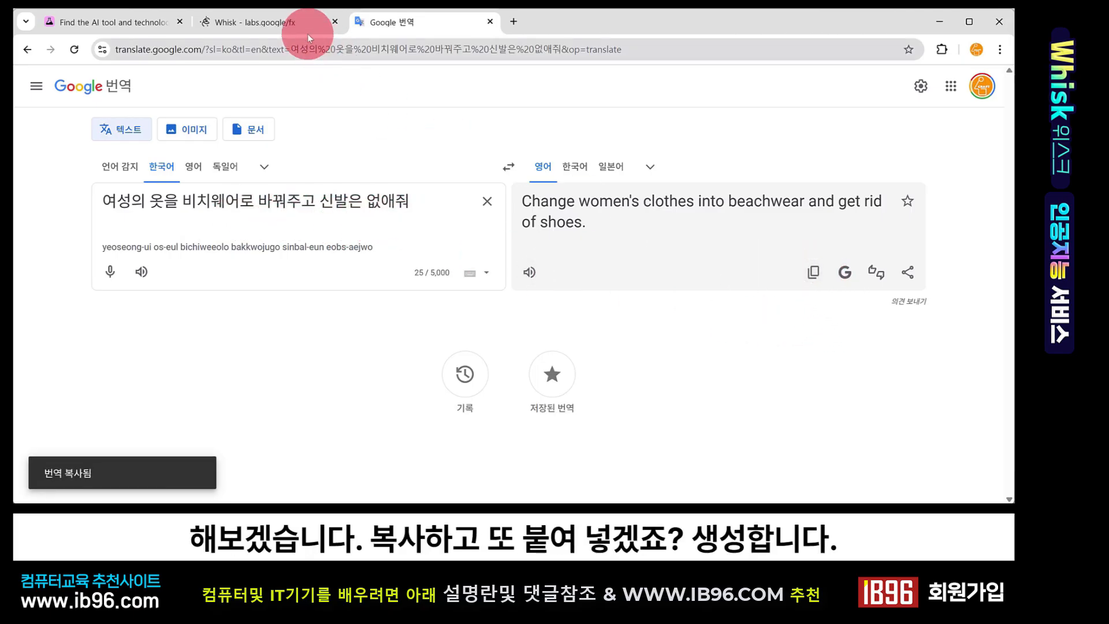
left_click(275, 23)
left_click(355, 425)
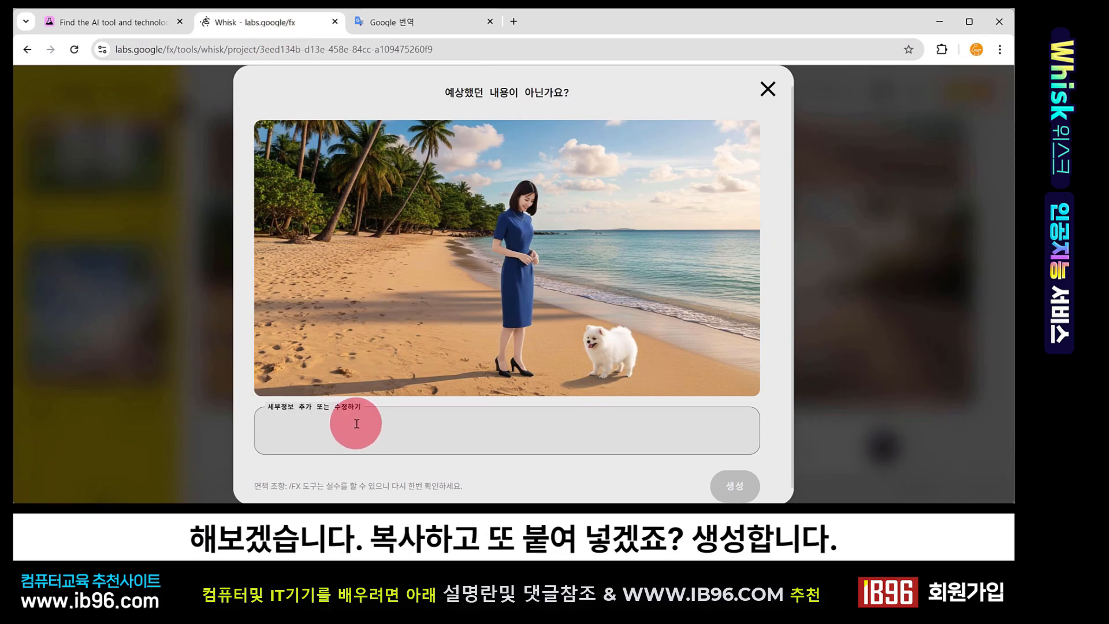
key("ctrl+v")
left_click(745, 490)
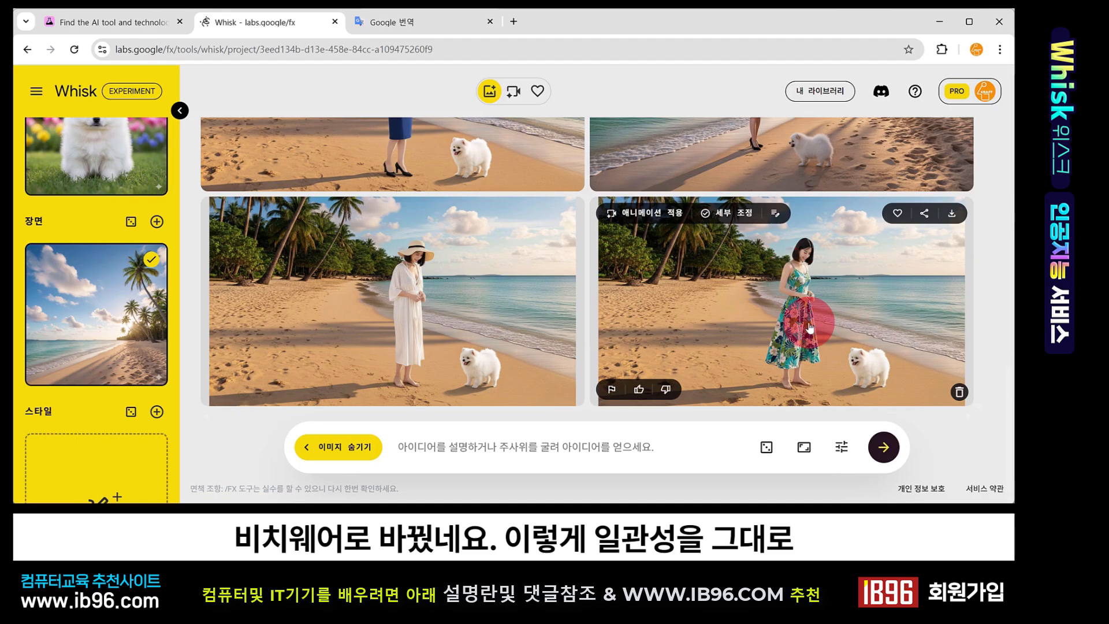
Review the beachwear results and open the floral-dress image in its refine dialog and in refine mode
scroll(774, 322, "up", 3)
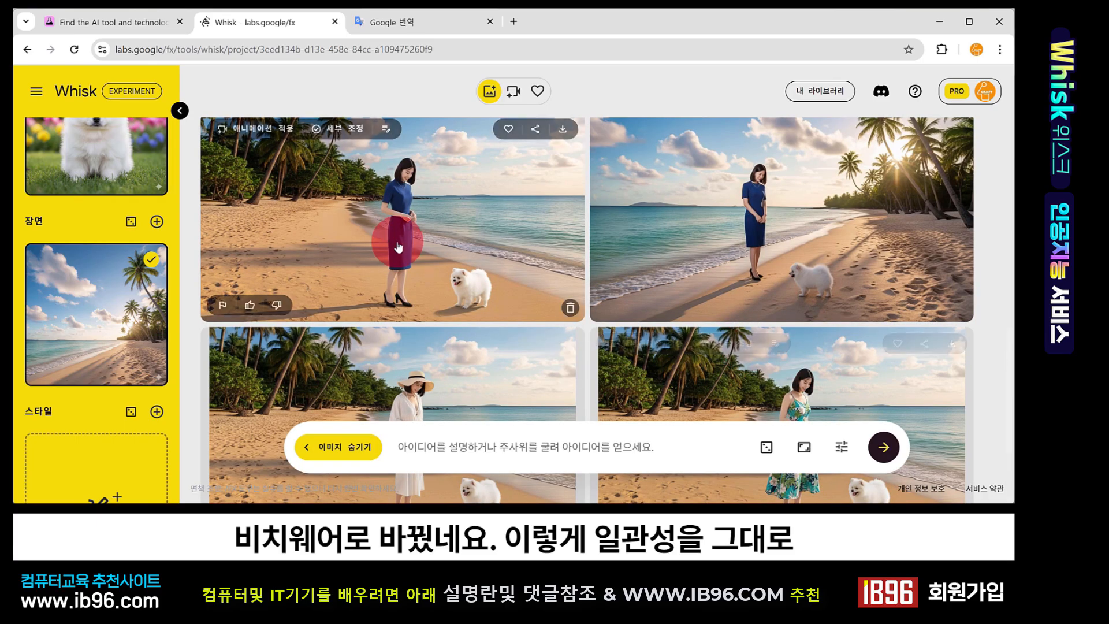
scroll(433, 361, "down", 1)
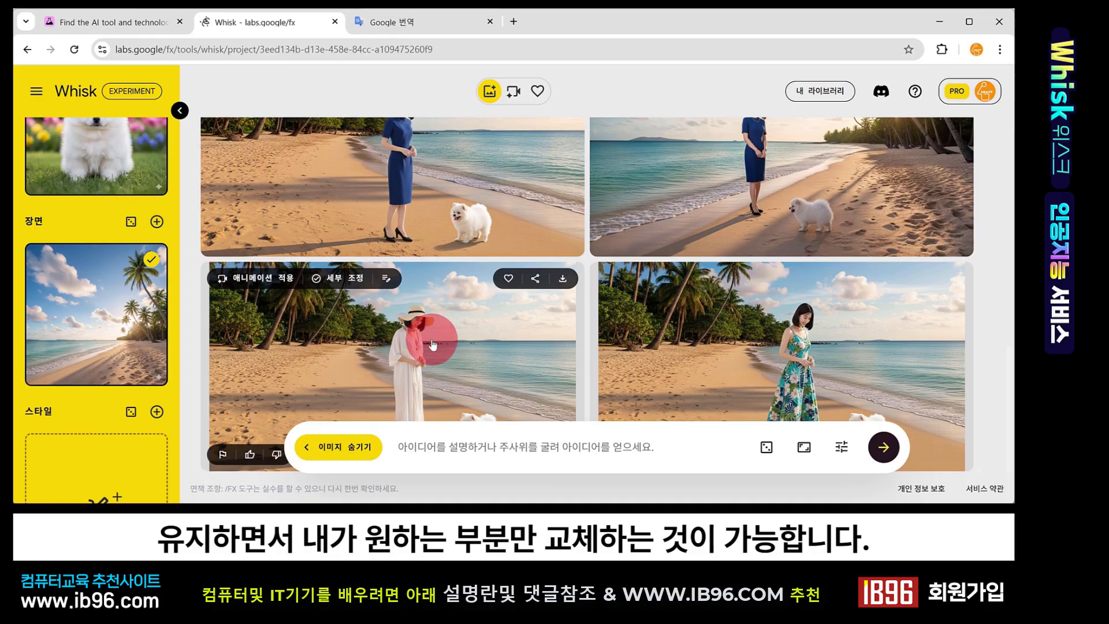
scroll(435, 340, "down", 1)
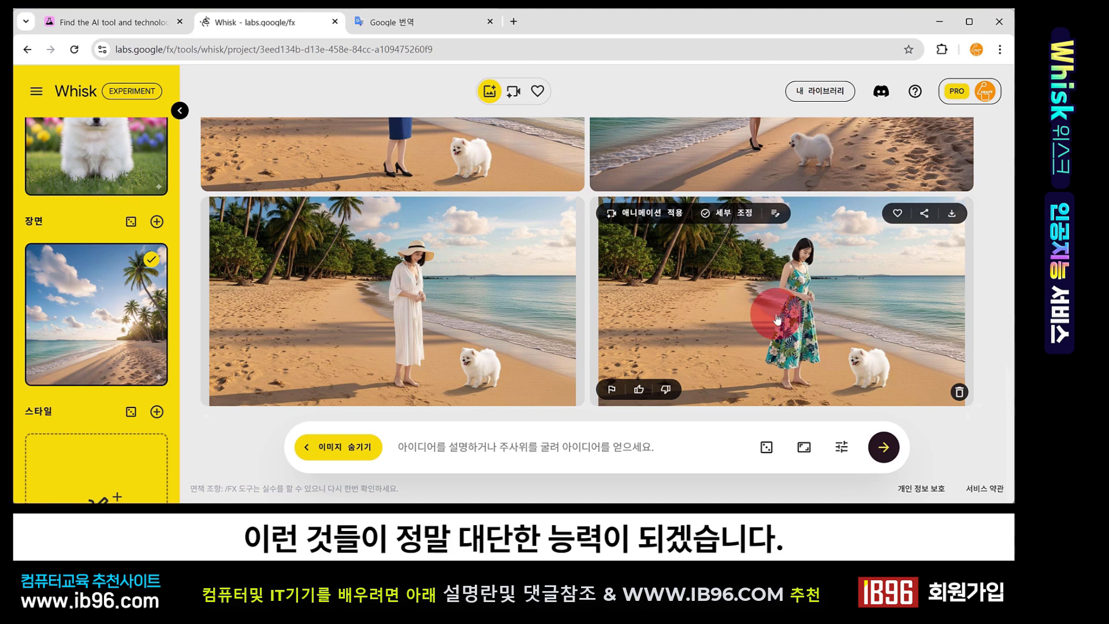
left_click(813, 345)
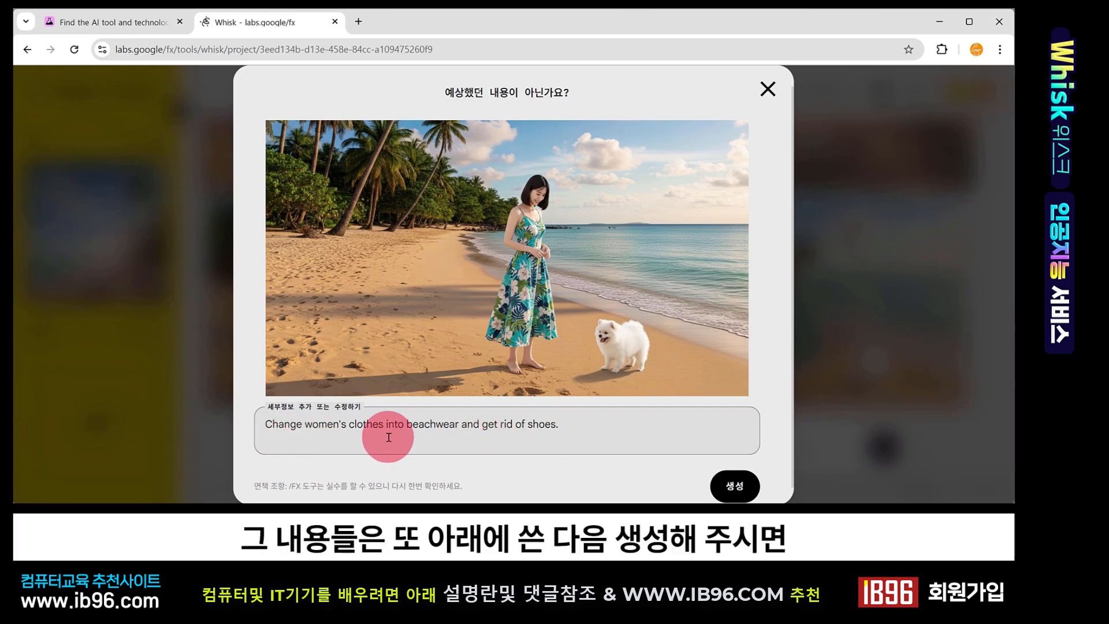
left_click(795, 364)
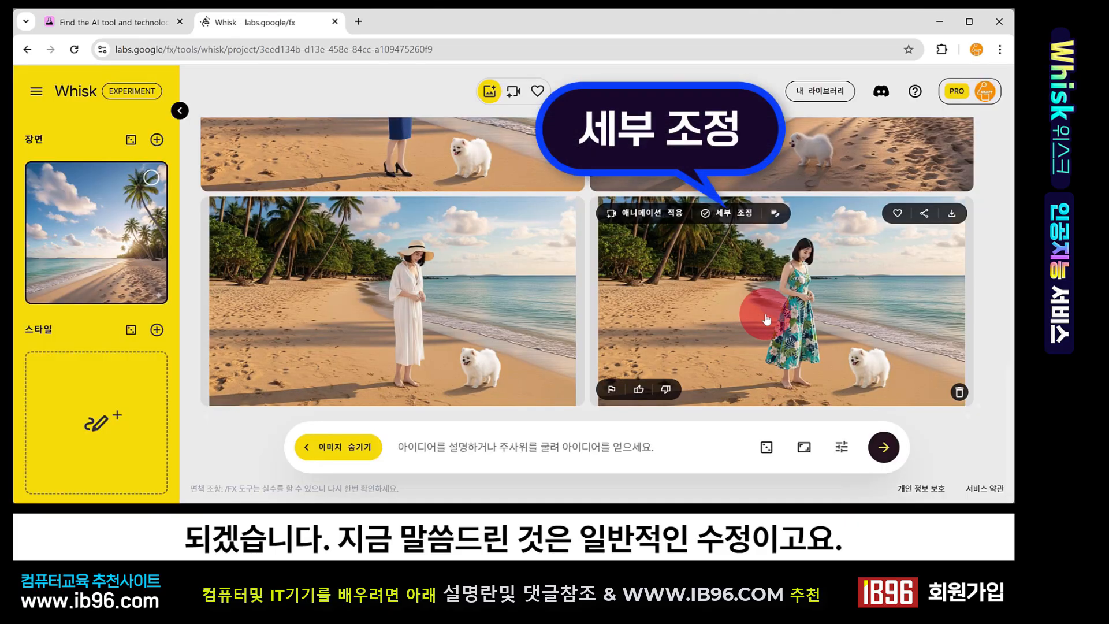
left_click(732, 215)
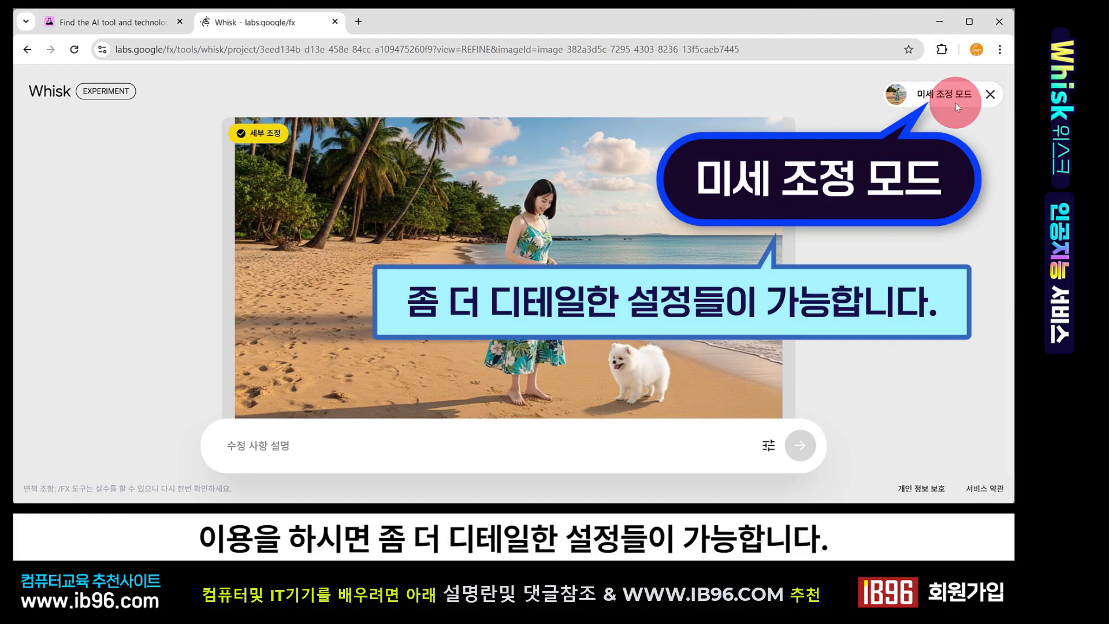
left_click(989, 104)
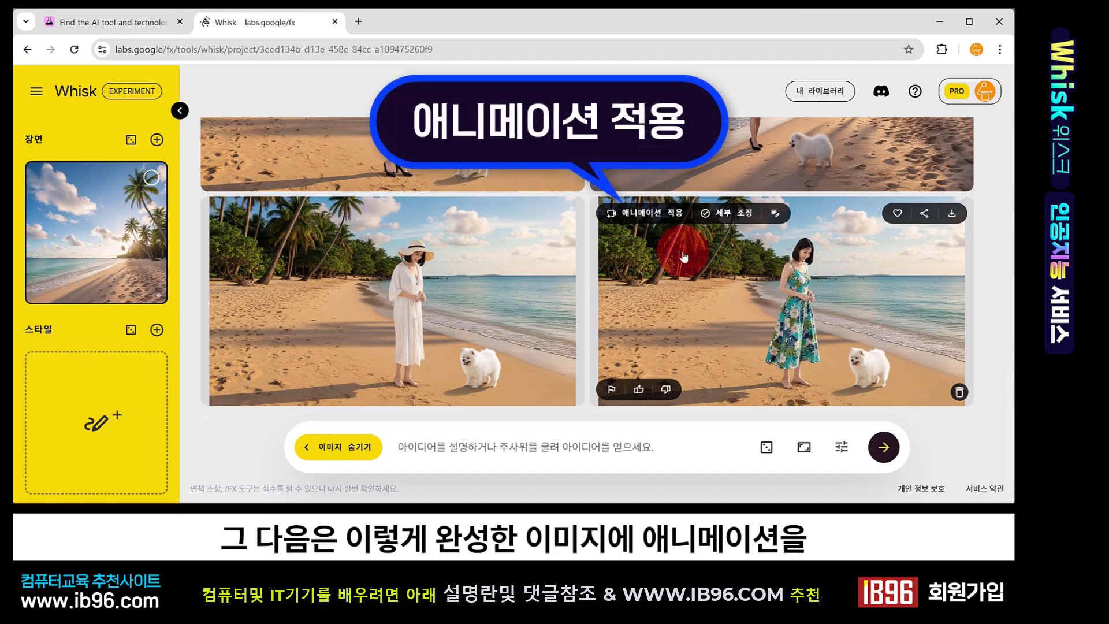
Animate the floral-dress image with the prompt 'A scene of a woman and her dog walking'
left_click(657, 214)
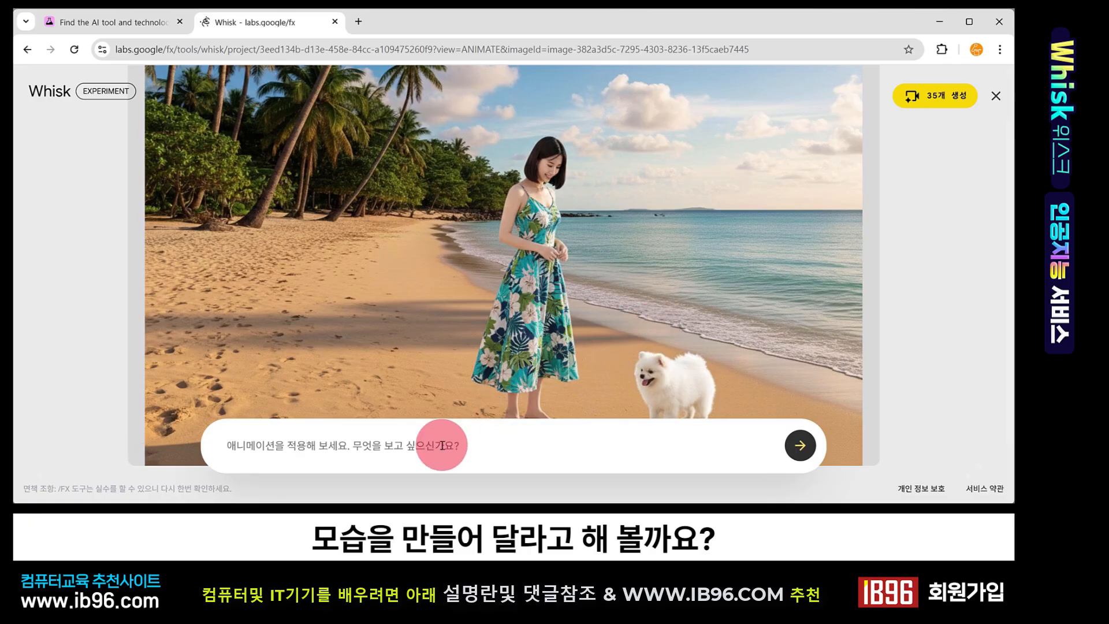
left_click(425, 445)
key("ctrl+v")
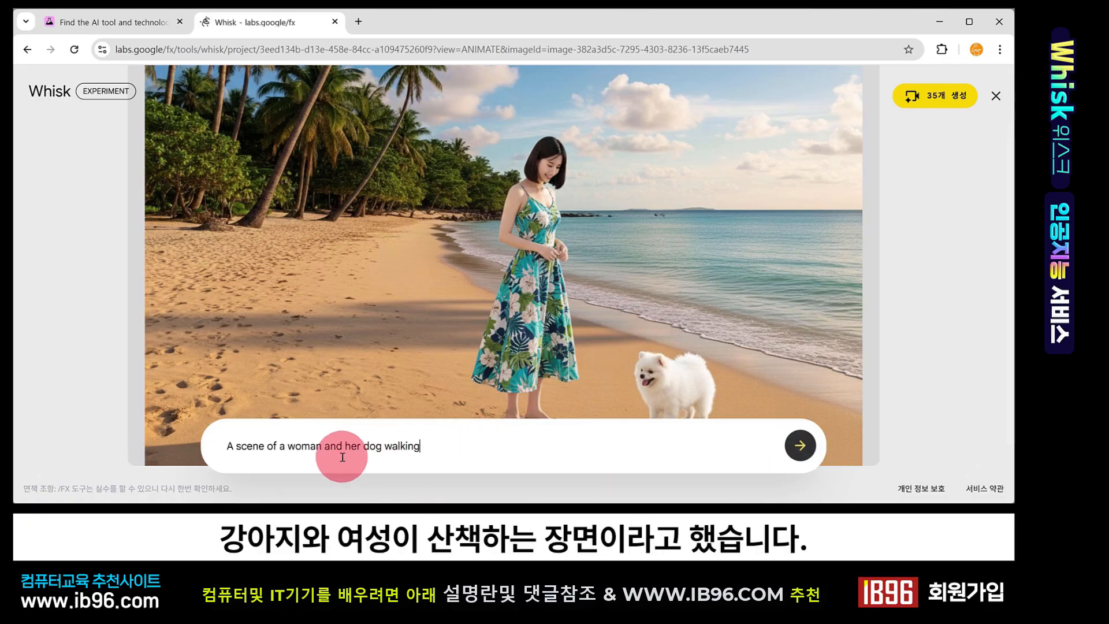
left_click(799, 445)
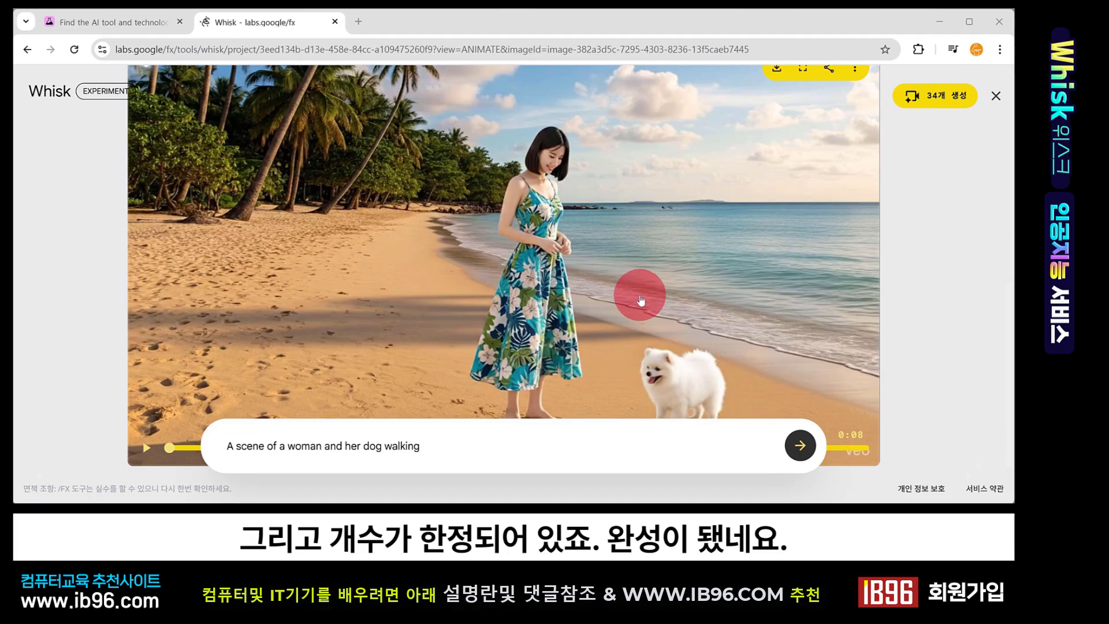
Play the generated video and close the animation view
left_click(147, 449)
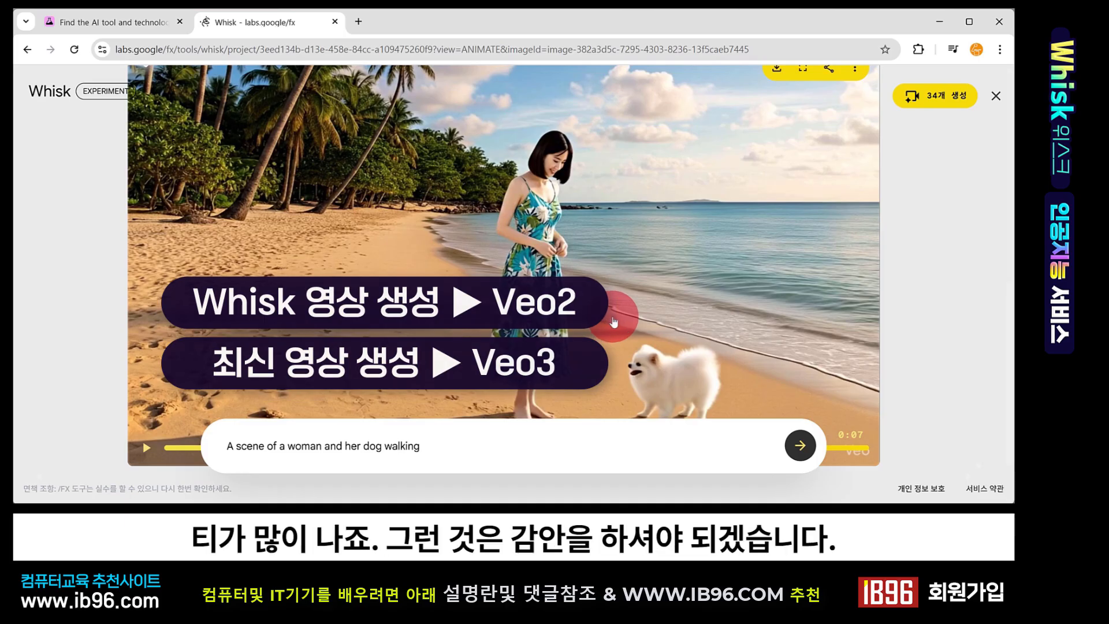
scroll(612, 318, "up", 3)
scroll(673, 260, "down", 1)
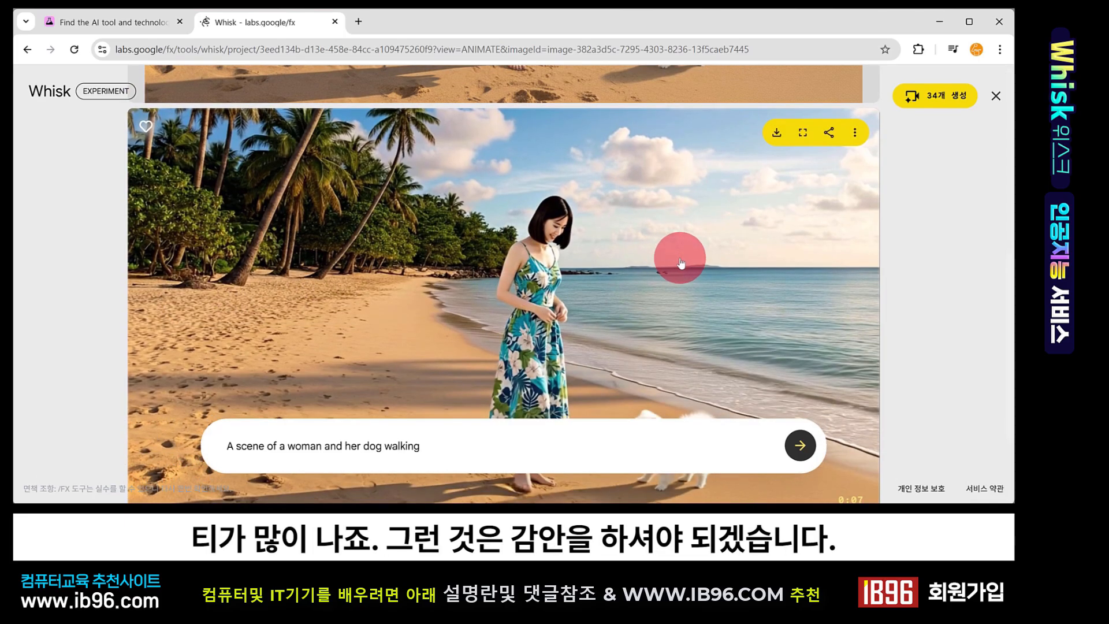
left_click(995, 95)
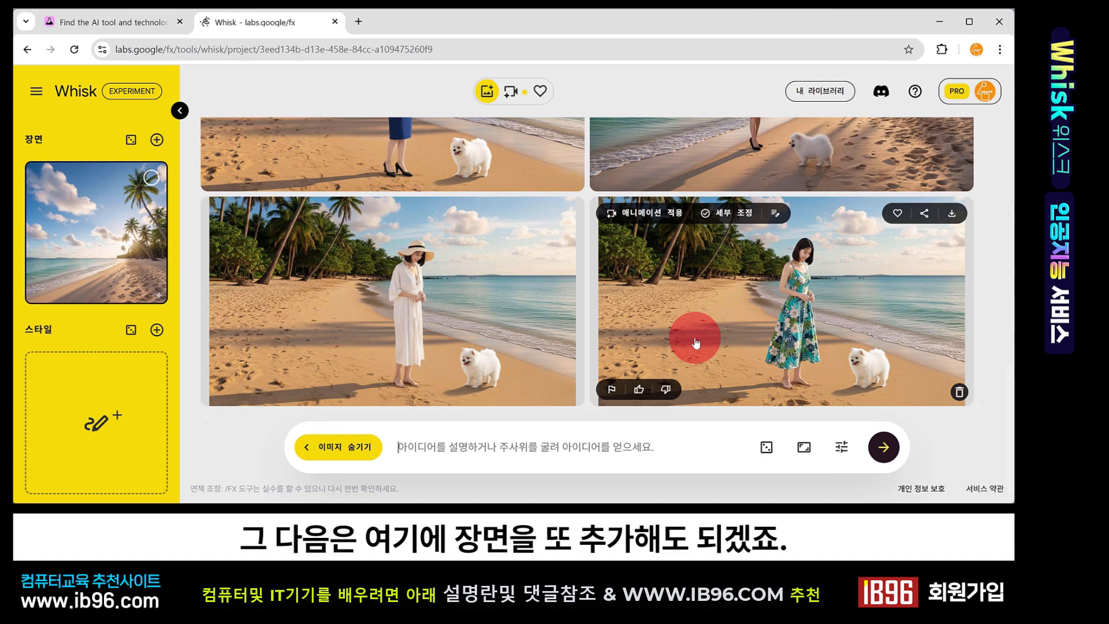
Review the subject, scene and style slots in the side panel of the current project
mouse_move(92, 277)
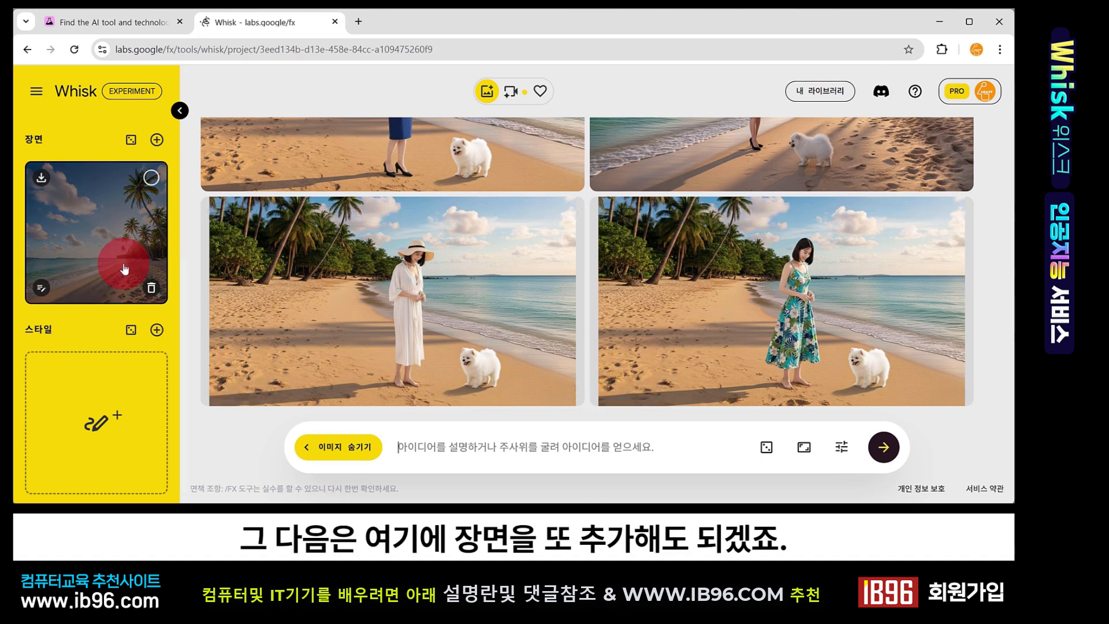
mouse_move(119, 411)
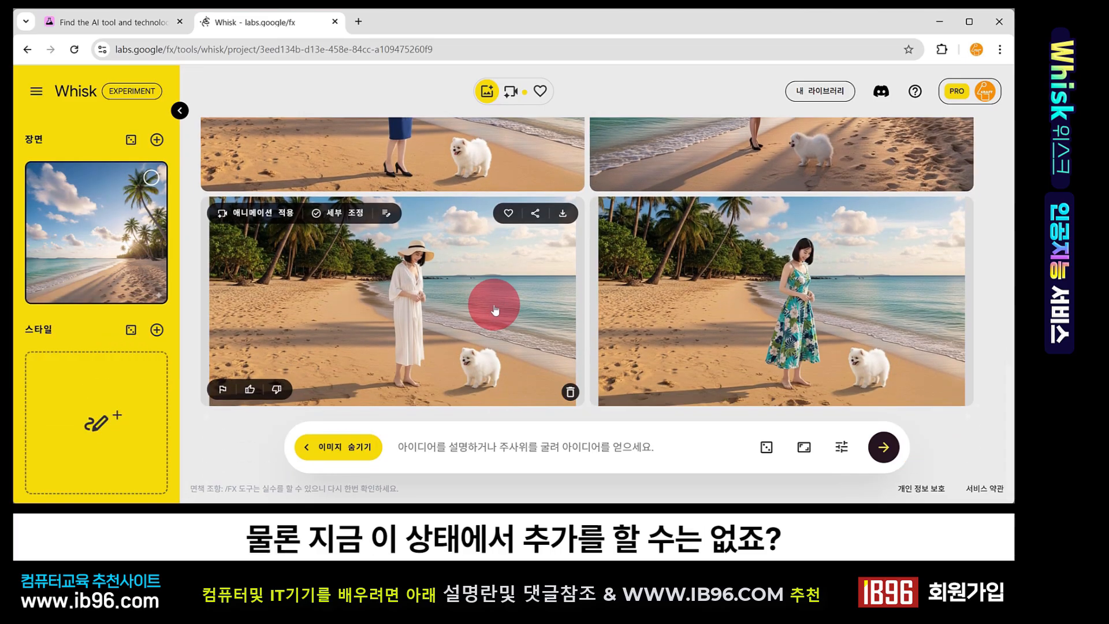
mouse_move(701, 313)
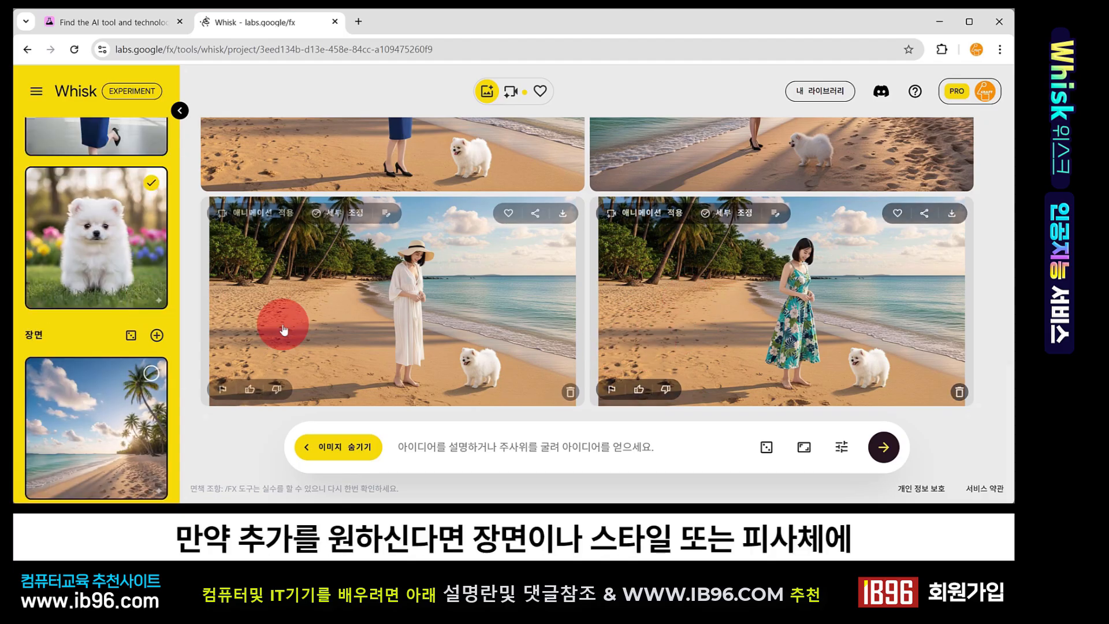
scroll(149, 311, "down", 3)
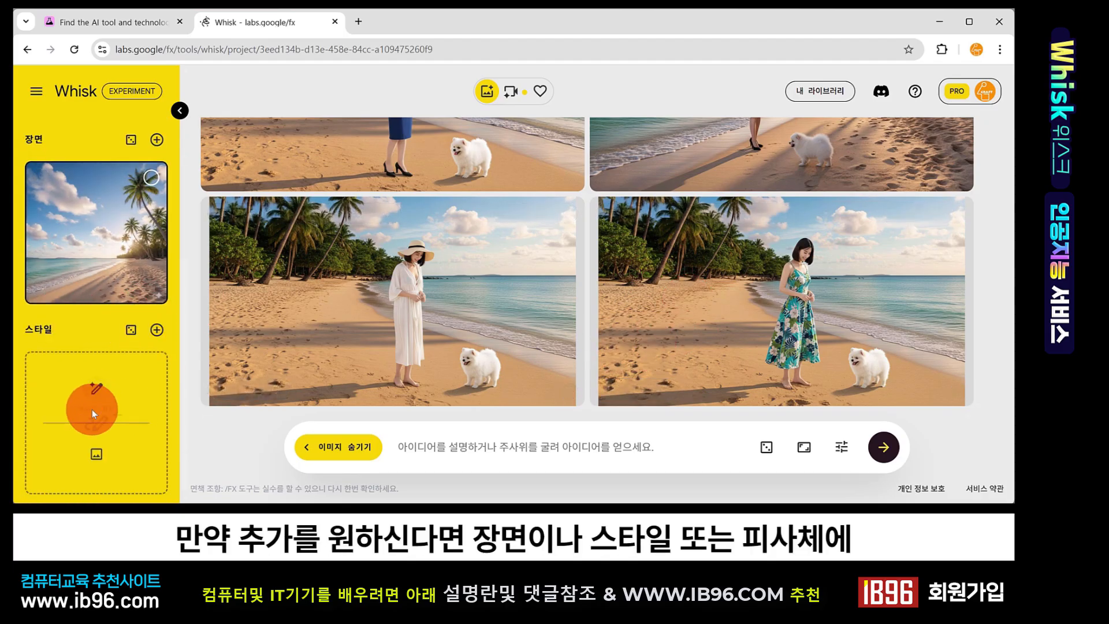
scroll(92, 410, "up", 5)
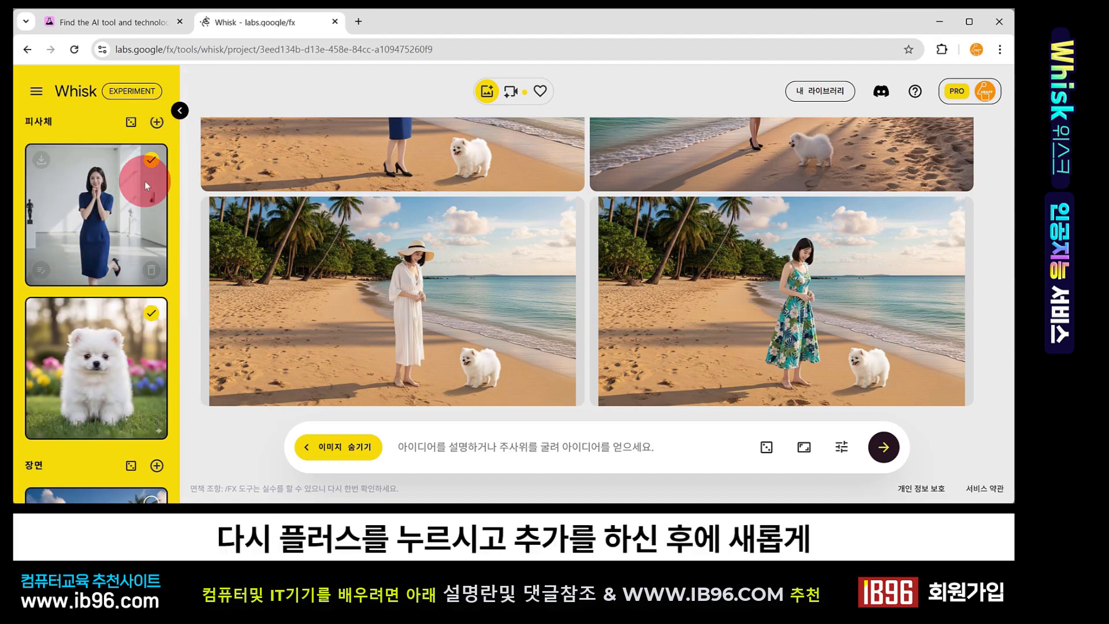
scroll(119, 314, "down", 3)
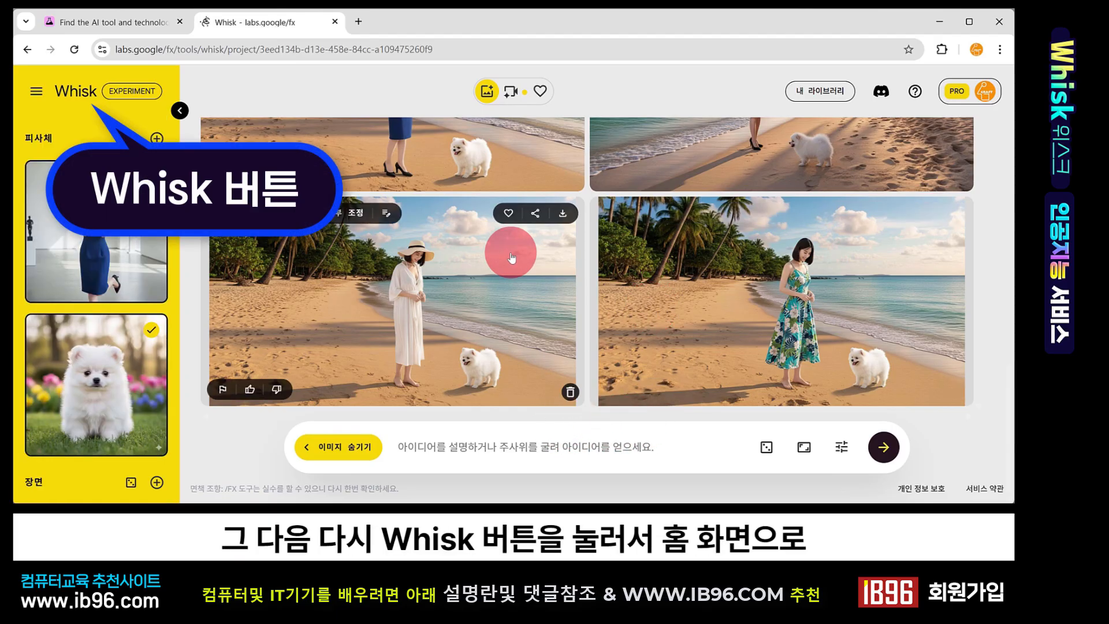
Return to the Whisk home page, open My Library and browse the saved projects
left_click(69, 92)
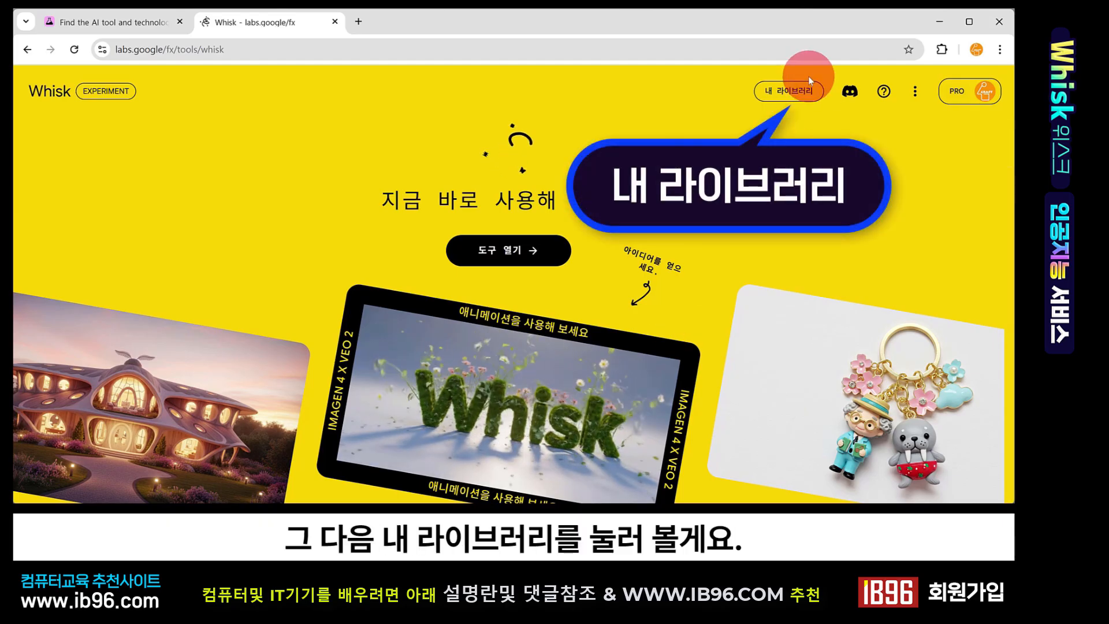
left_click(792, 90)
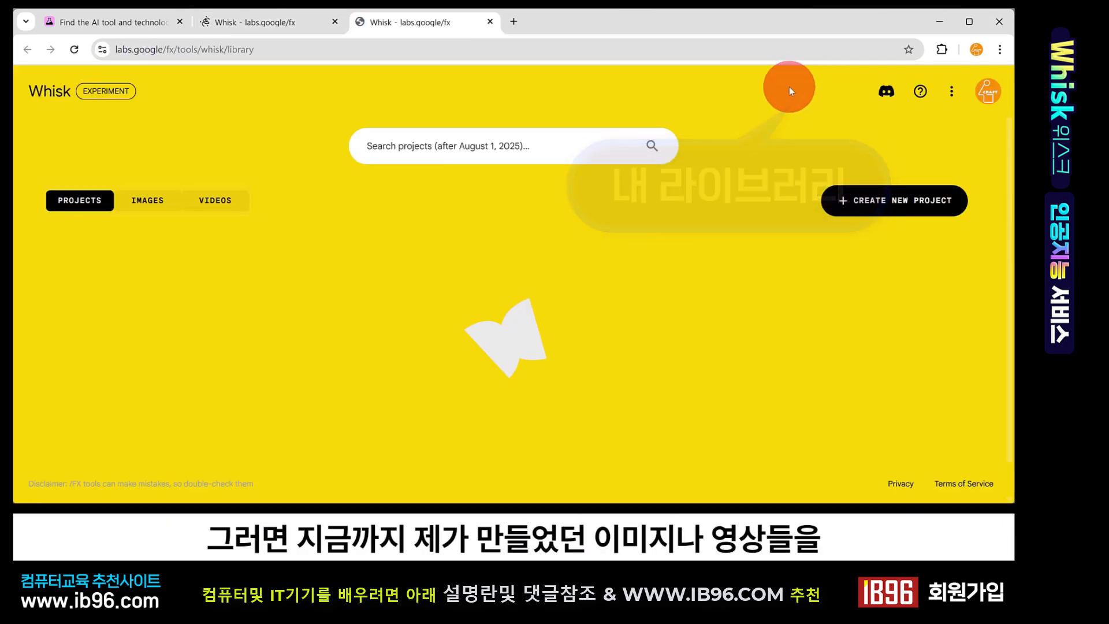
scroll(384, 345, "down", 3)
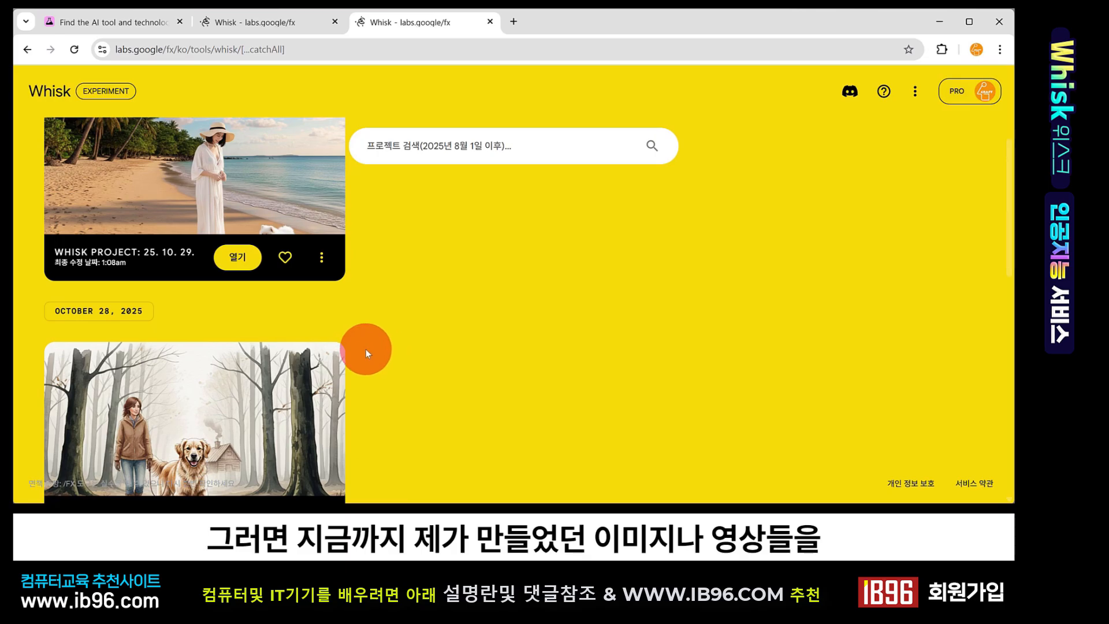
scroll(364, 350, "down", 3)
scroll(362, 349, "down", 3)
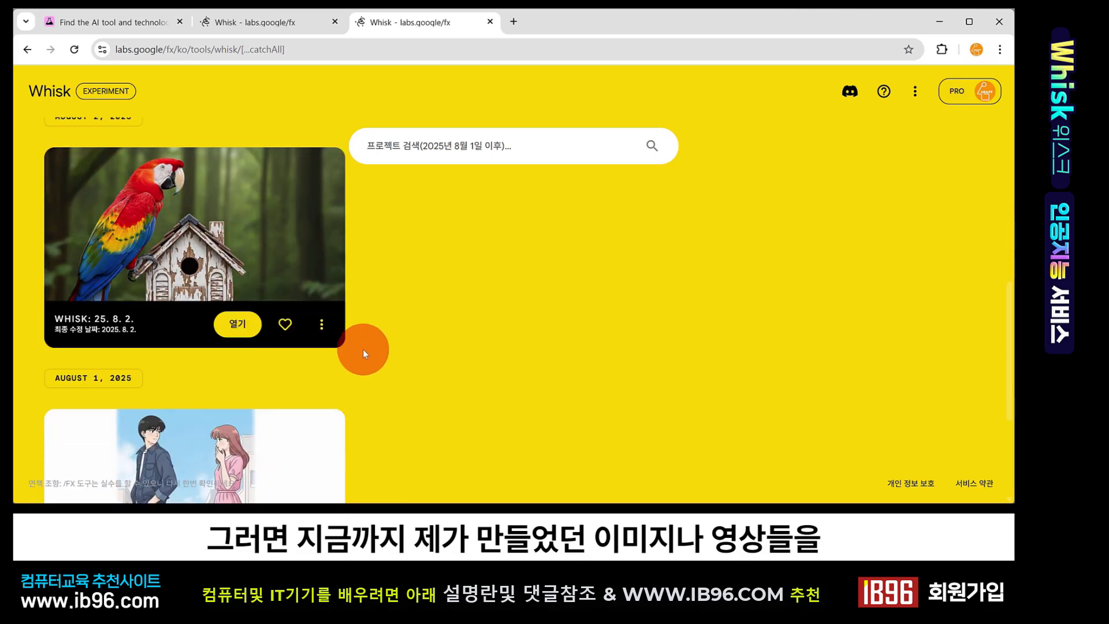
scroll(363, 349, "down", 3)
scroll(363, 349, "up", 5)
scroll(363, 348, "up", 7)
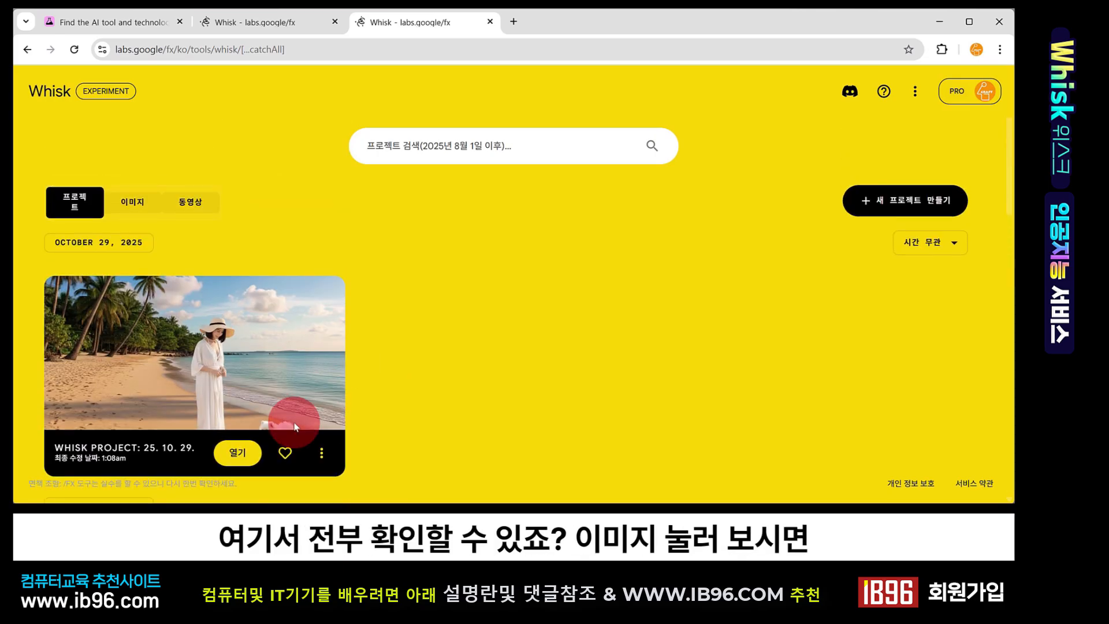
Browse the library's Images, Videos and Projects tabs to view previously generated content
left_click(129, 200)
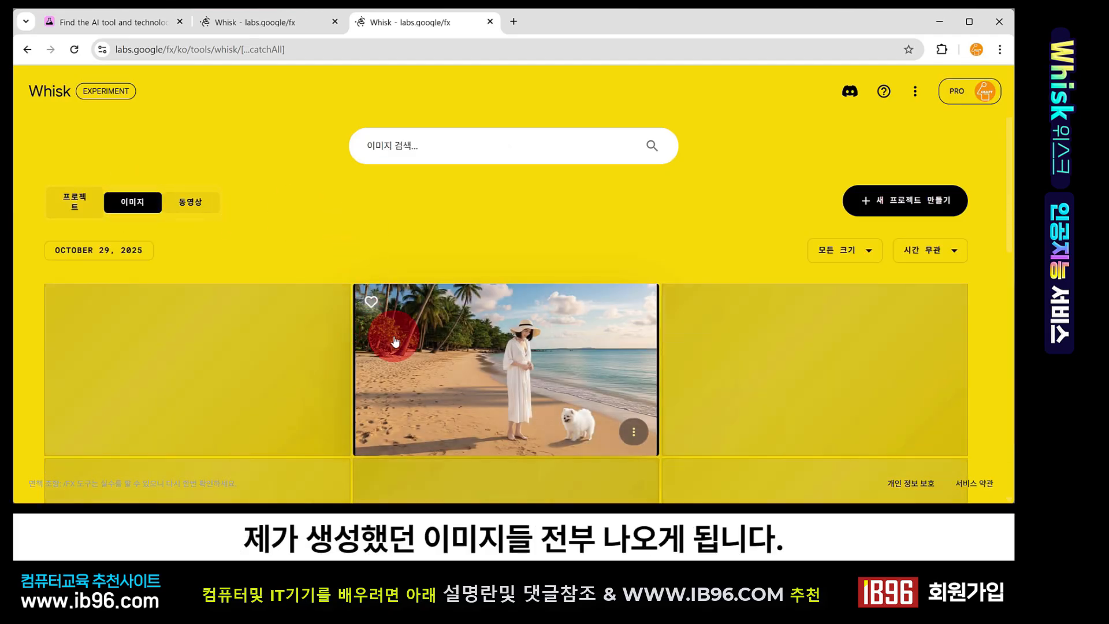
scroll(396, 339, "down", 3)
scroll(395, 341, "down", 1)
scroll(387, 330, "up", 5)
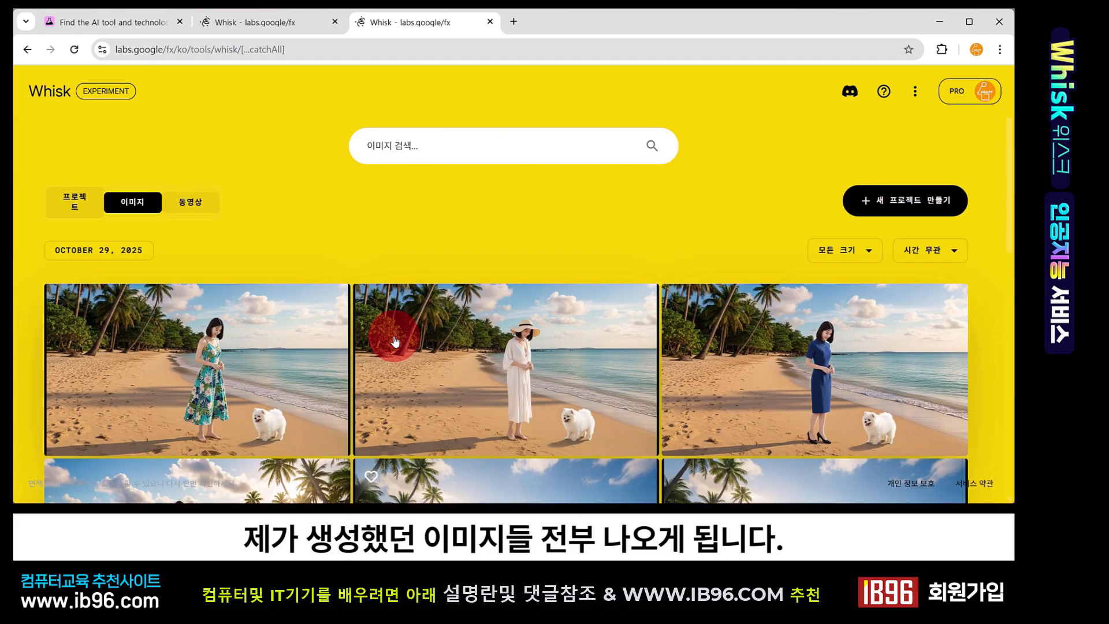
left_click(201, 203)
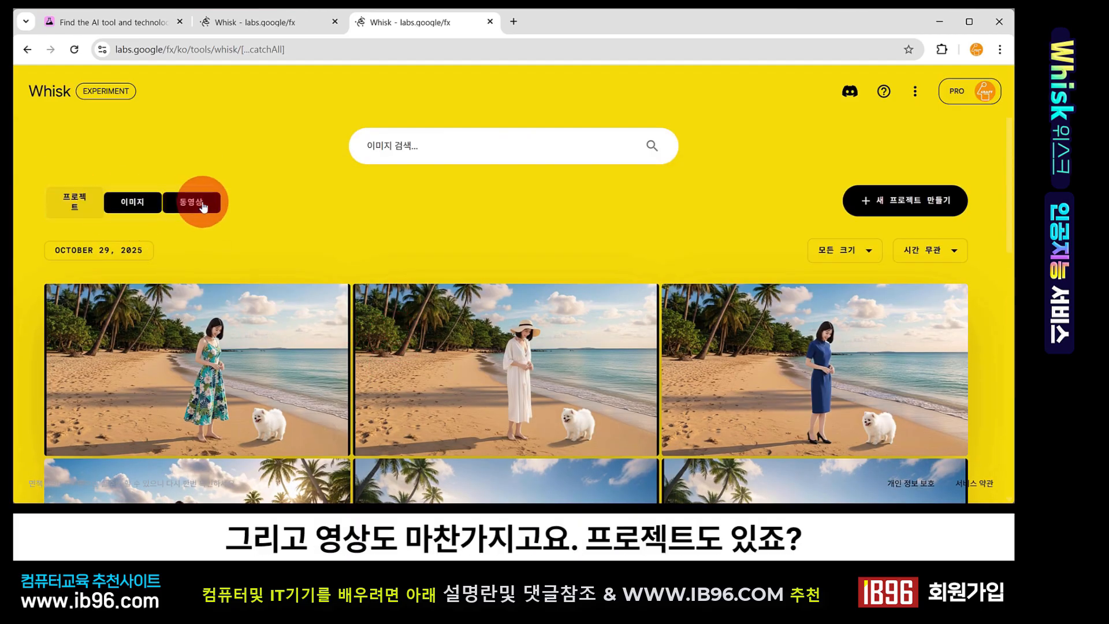
left_click(91, 208)
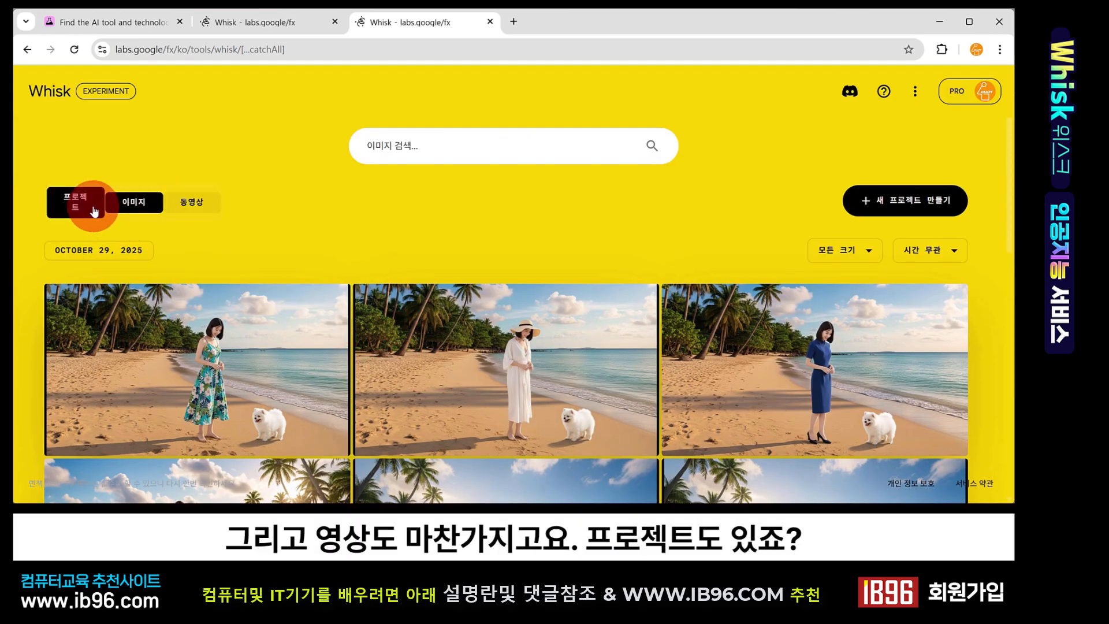
left_click(134, 202)
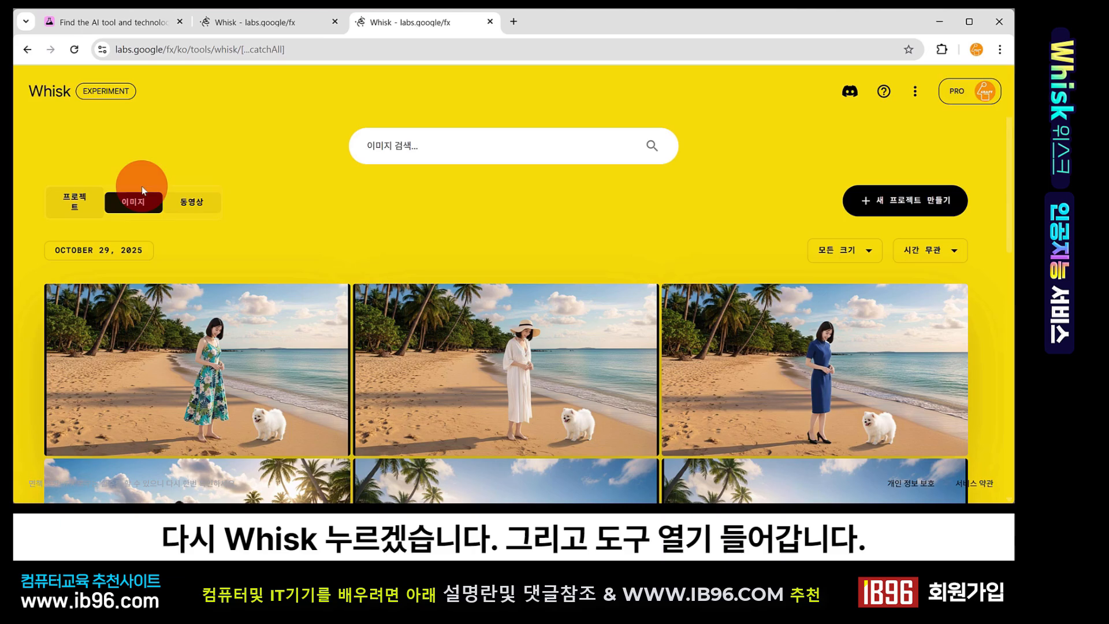
Go back to the home page, open the tool to start a new empty project and expand the side panel
left_click(47, 92)
left_click(521, 244)
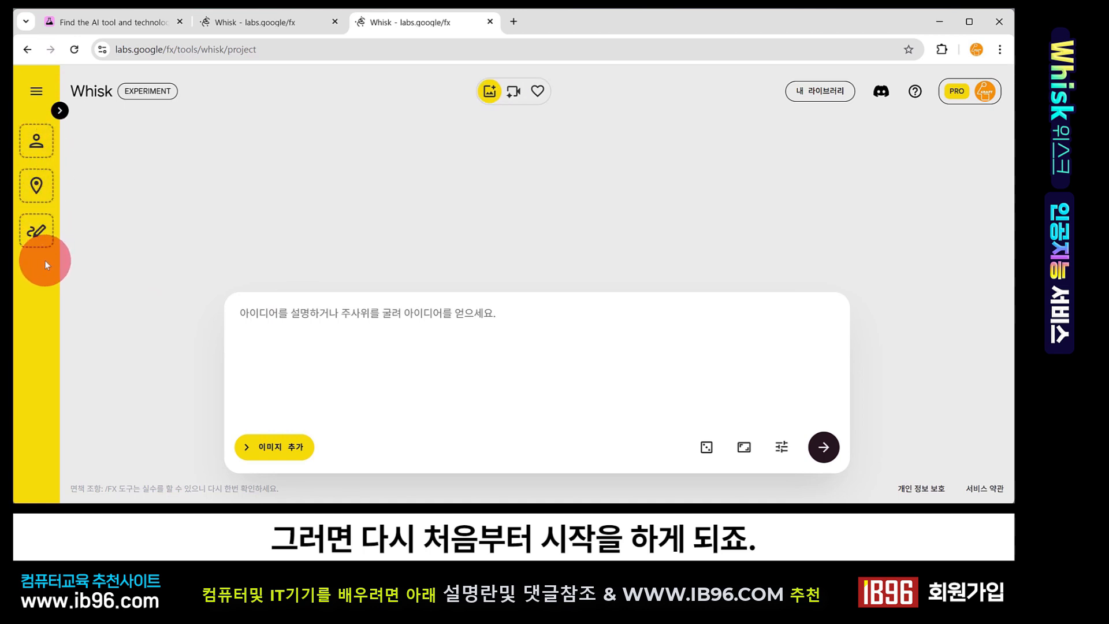
left_click(60, 111)
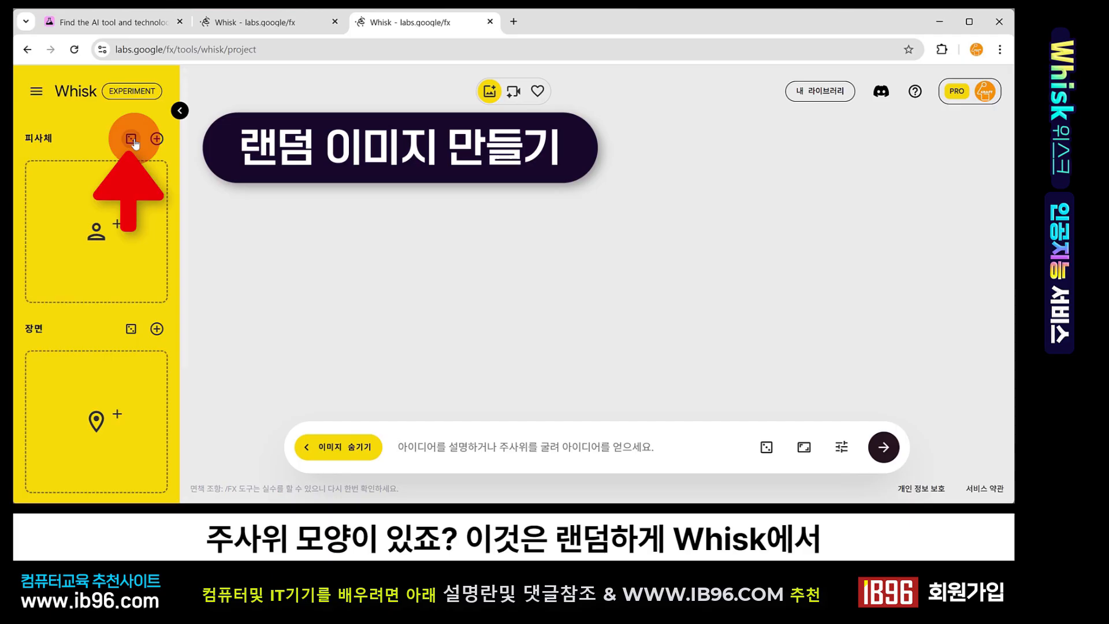
Create random images for the subject and scene slots using the dice buttons
left_click(132, 139)
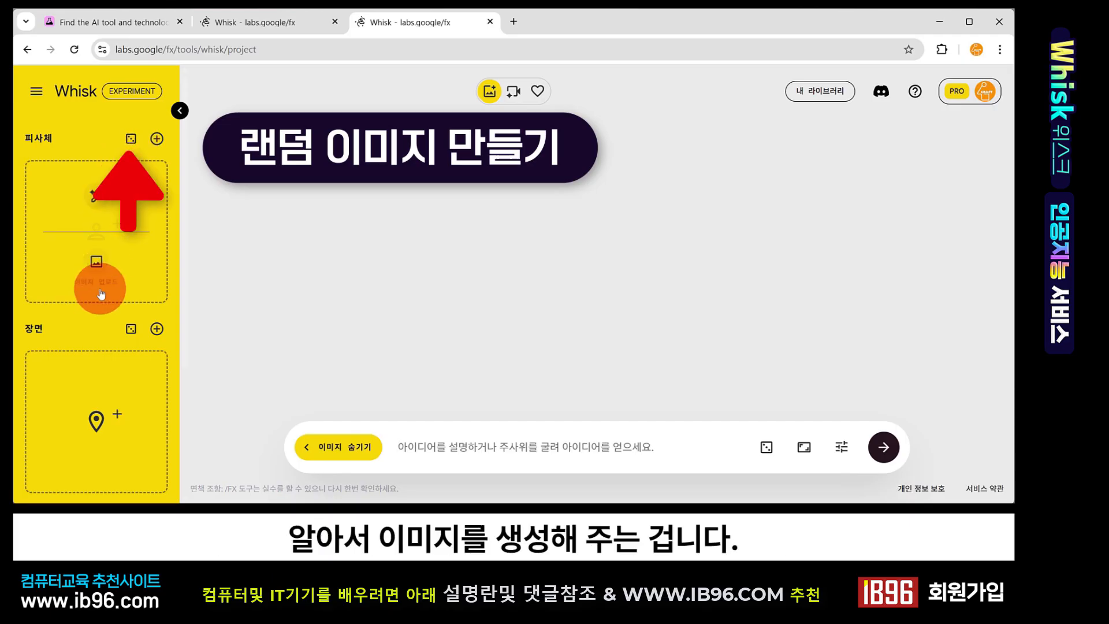
left_click(131, 139)
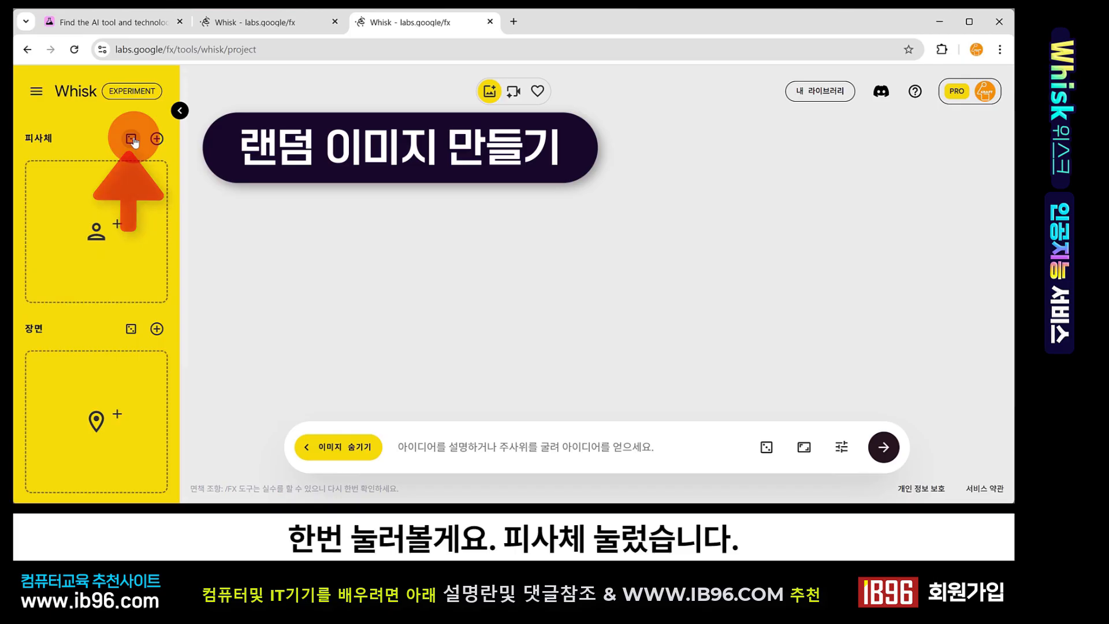
scroll(183, 312, "down", 3)
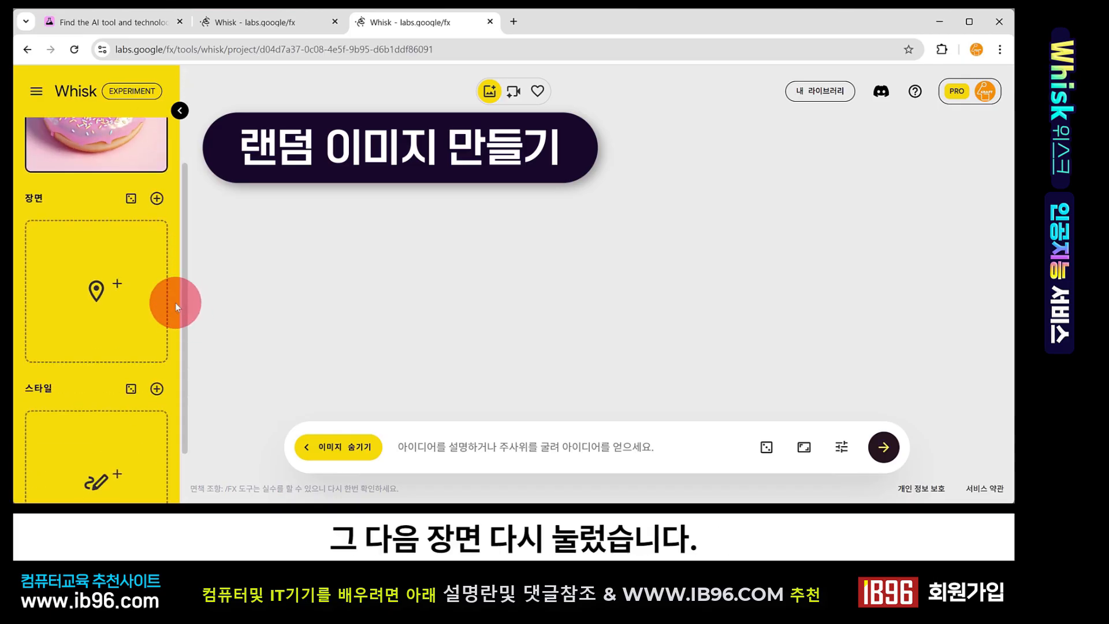
left_click(131, 198)
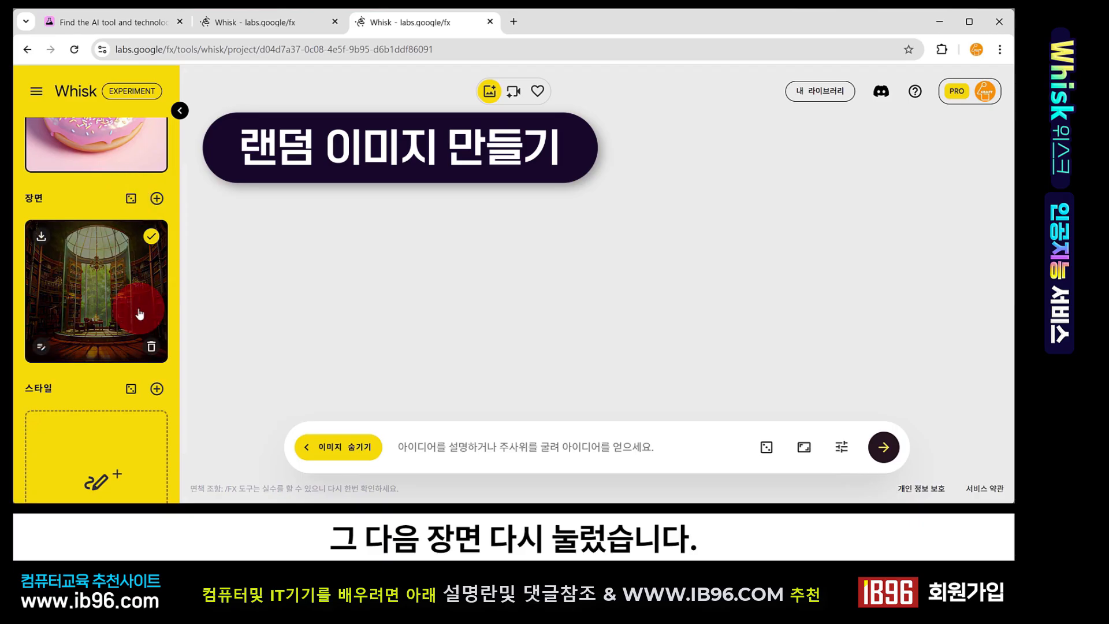
Generate images from the random donut subject, library scene and dinosaur plush style
scroll(129, 277, "up", 3)
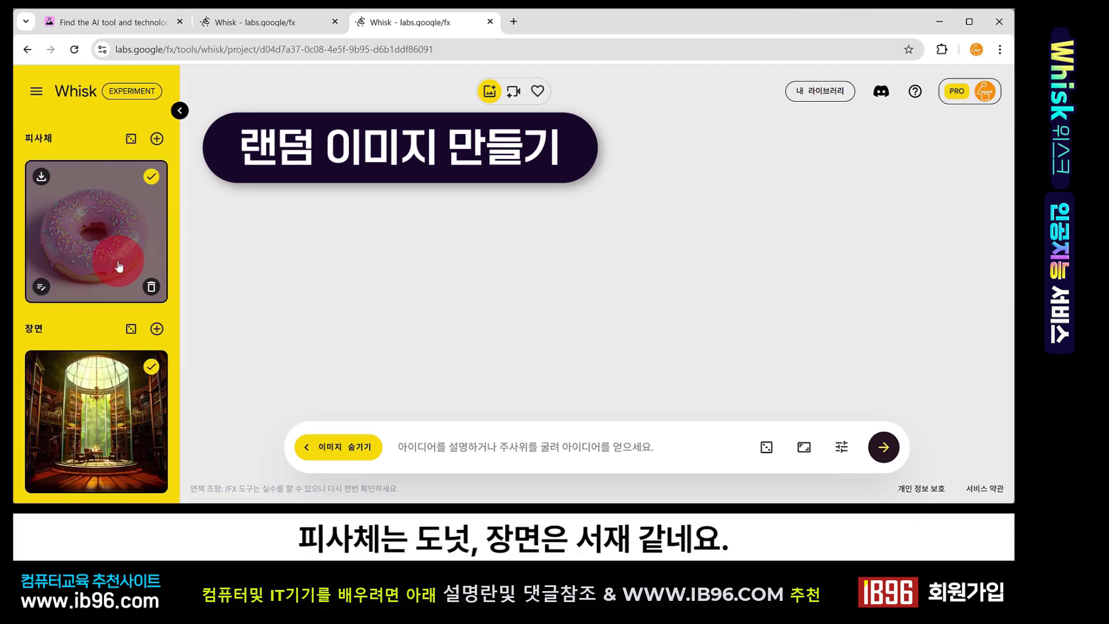
scroll(119, 266, "down", 3)
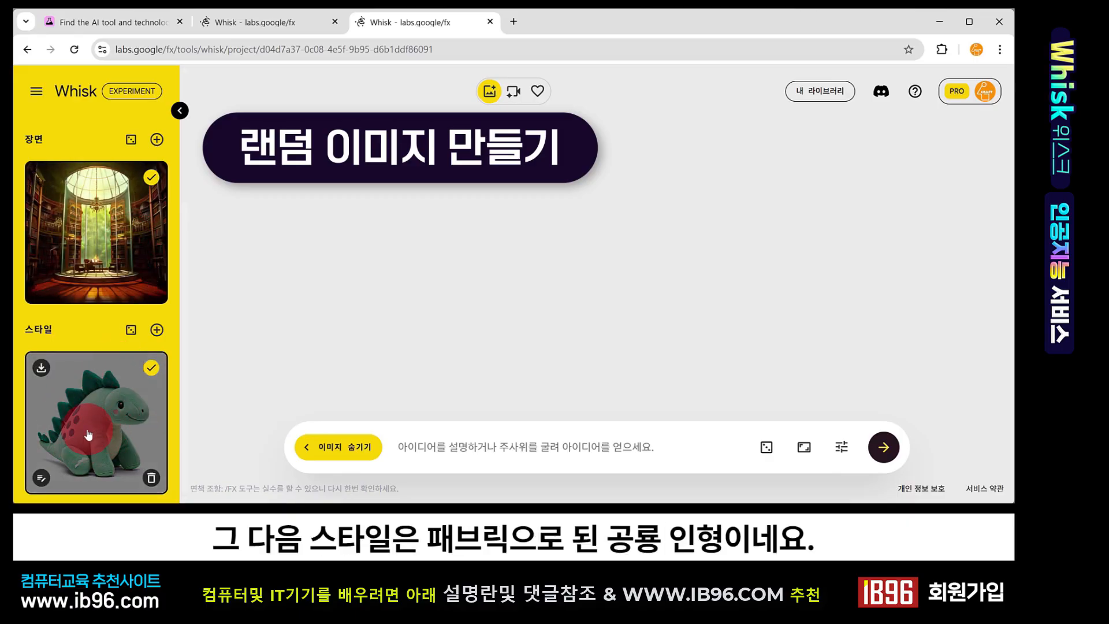
scroll(110, 430, "up", 1)
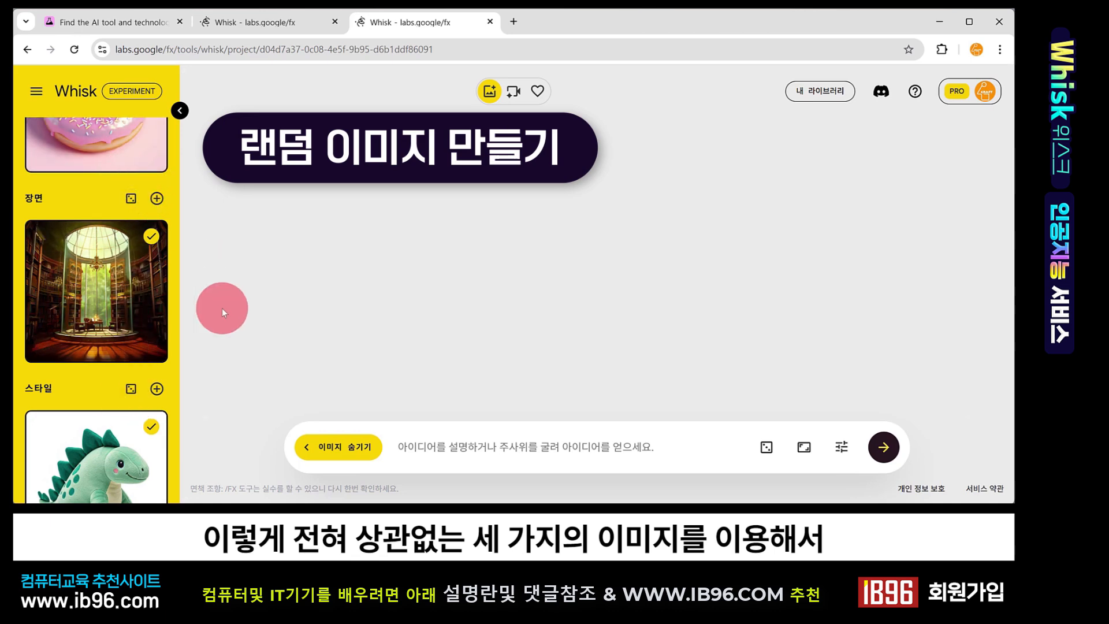
left_click(894, 453)
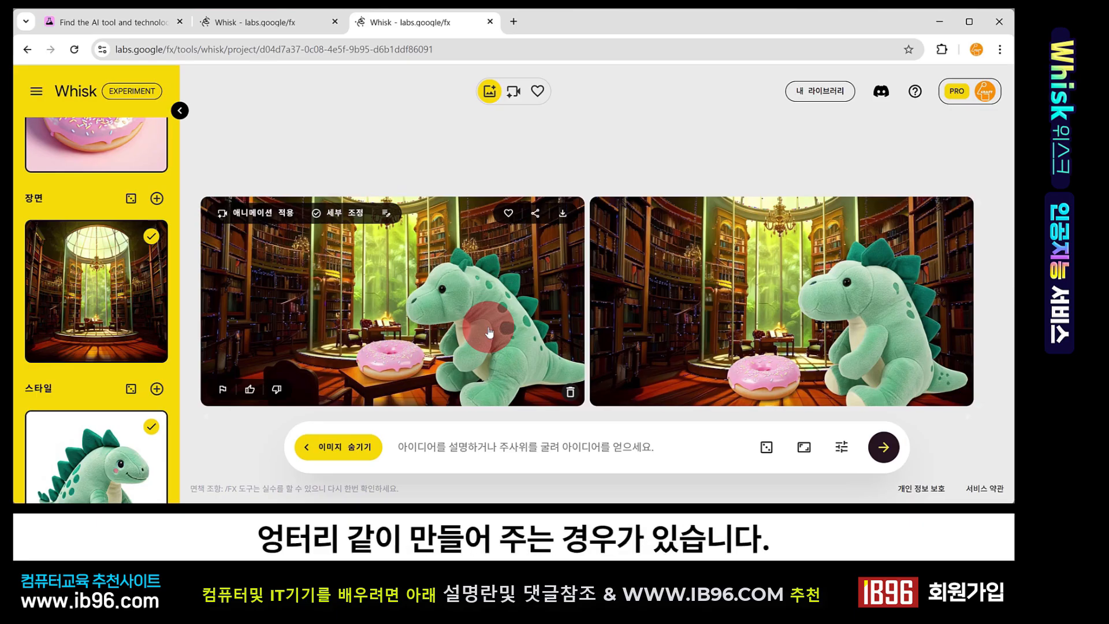
Review the generated images against the subject, scene and style inputs in the side panel
scroll(168, 212, "up", 3)
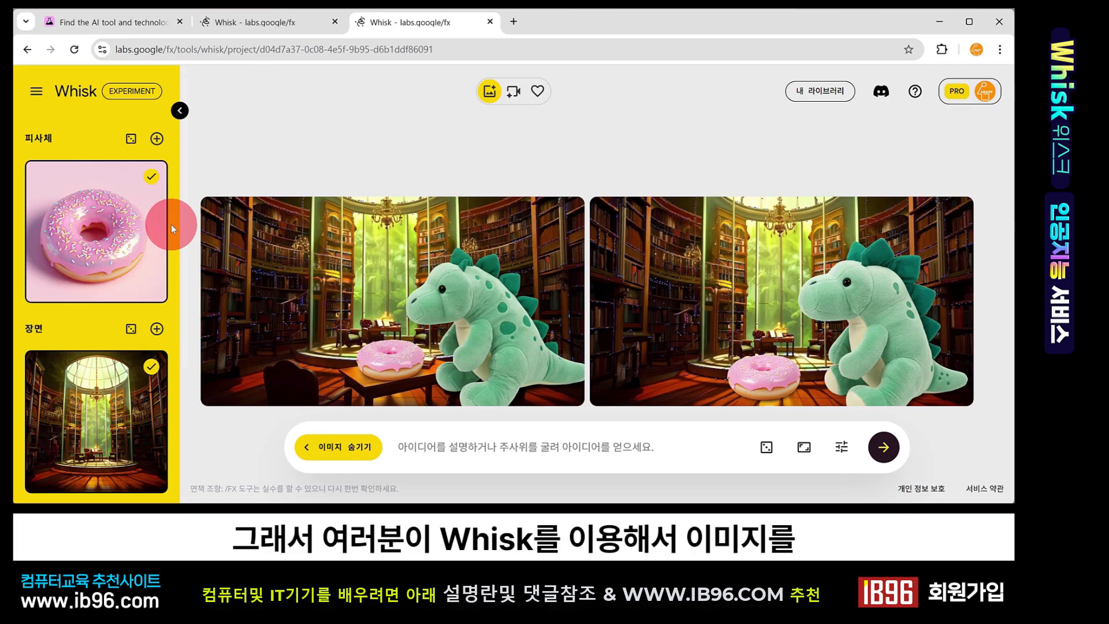
scroll(176, 220, "down", 1)
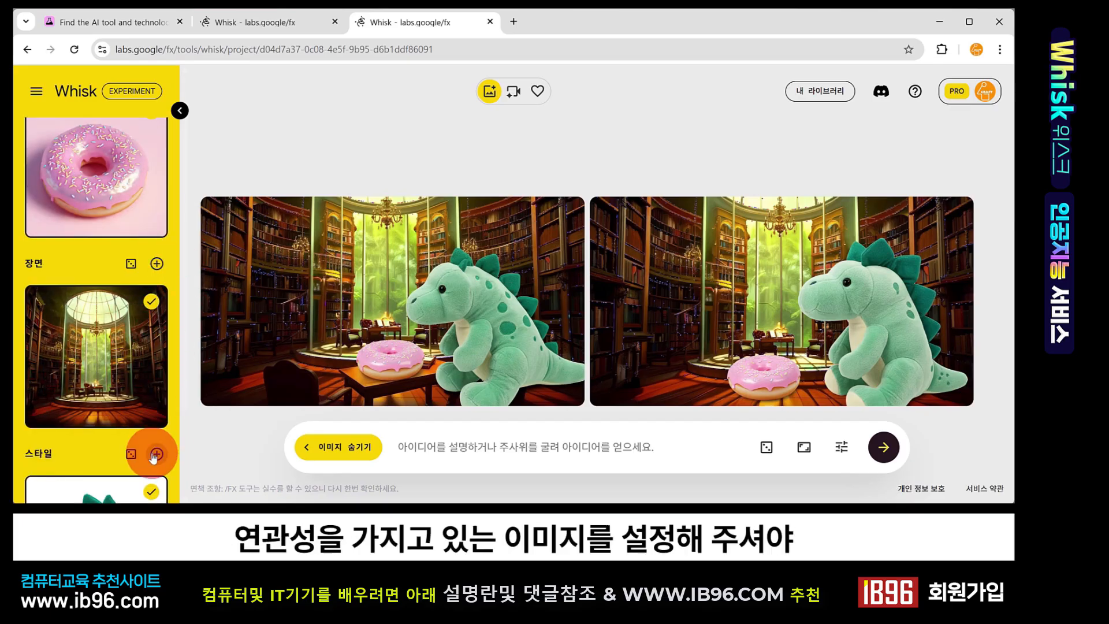
mouse_move(171, 231)
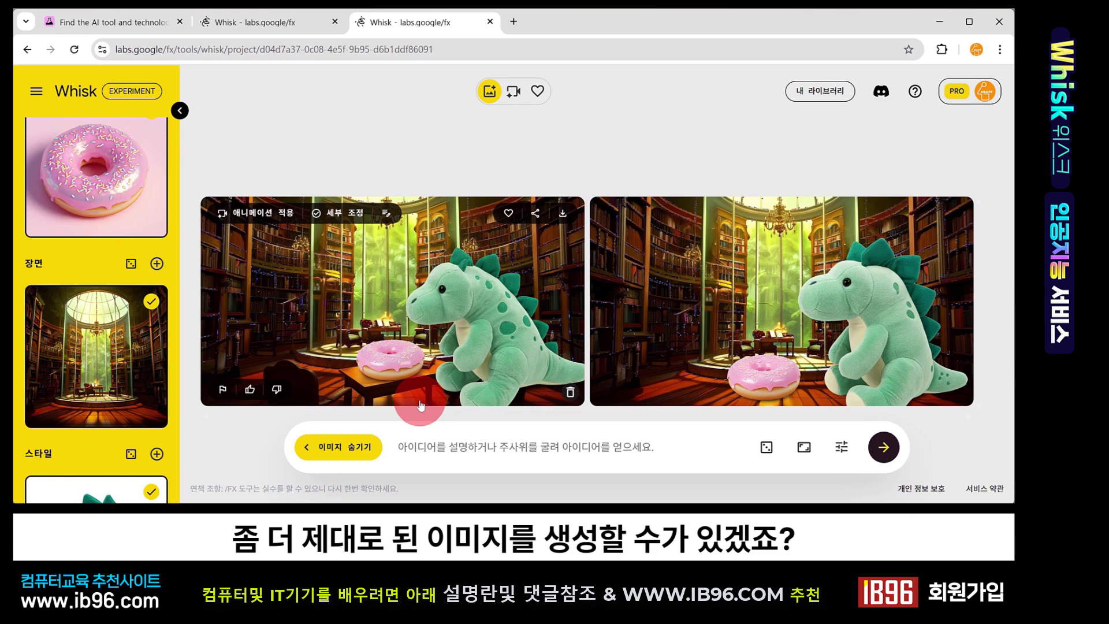
scroll(100, 242, "up", 1)
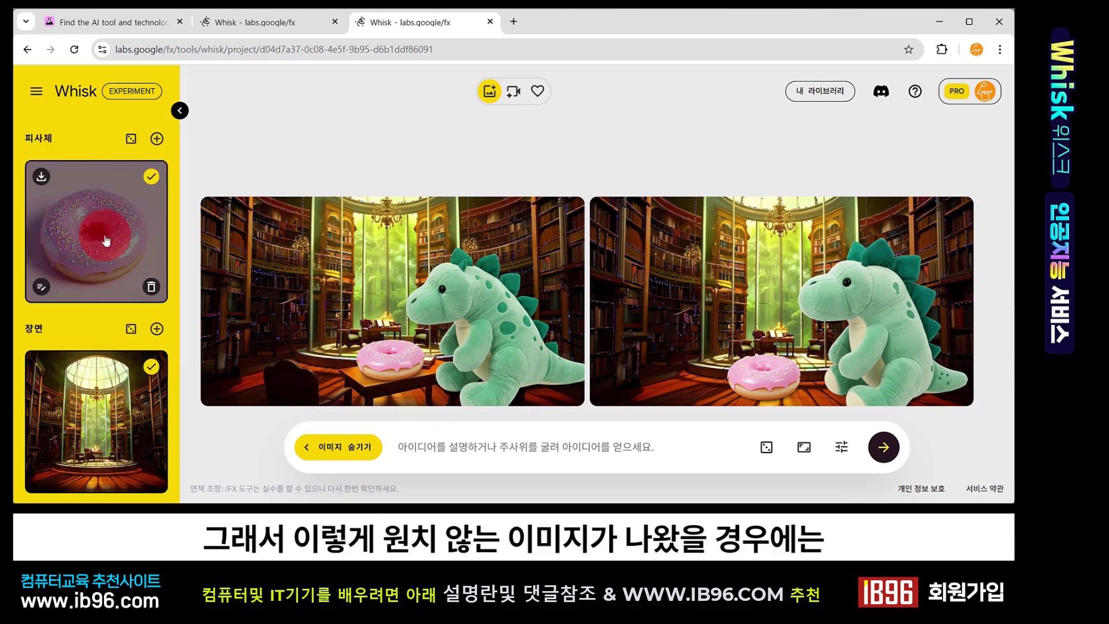
scroll(106, 241, "down", 2)
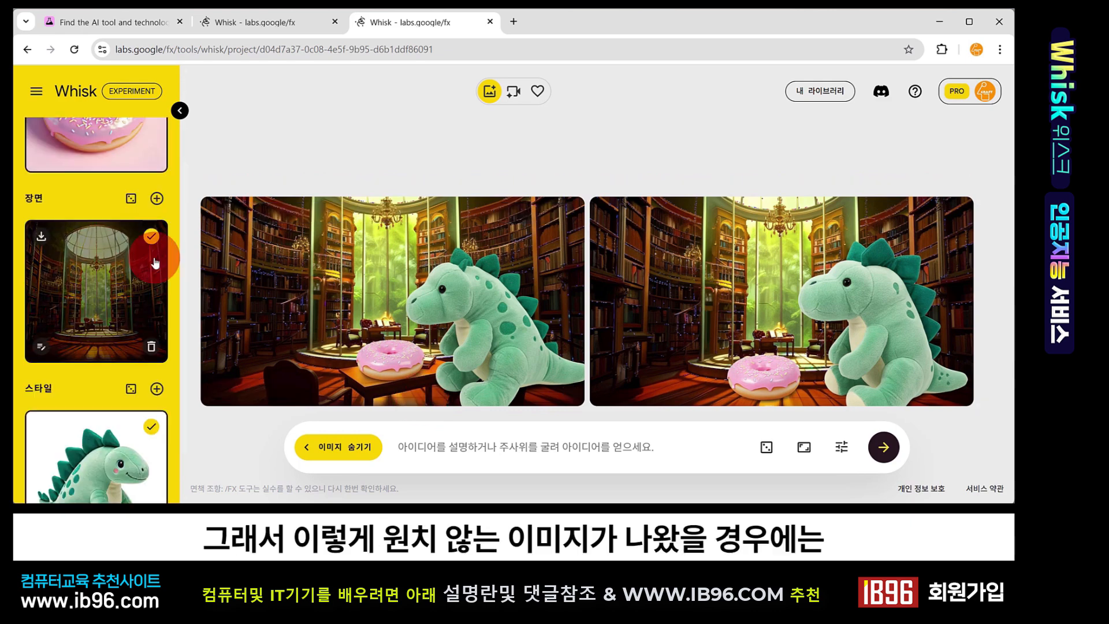
Create two more random scene images with the scene dice button
left_click(131, 200)
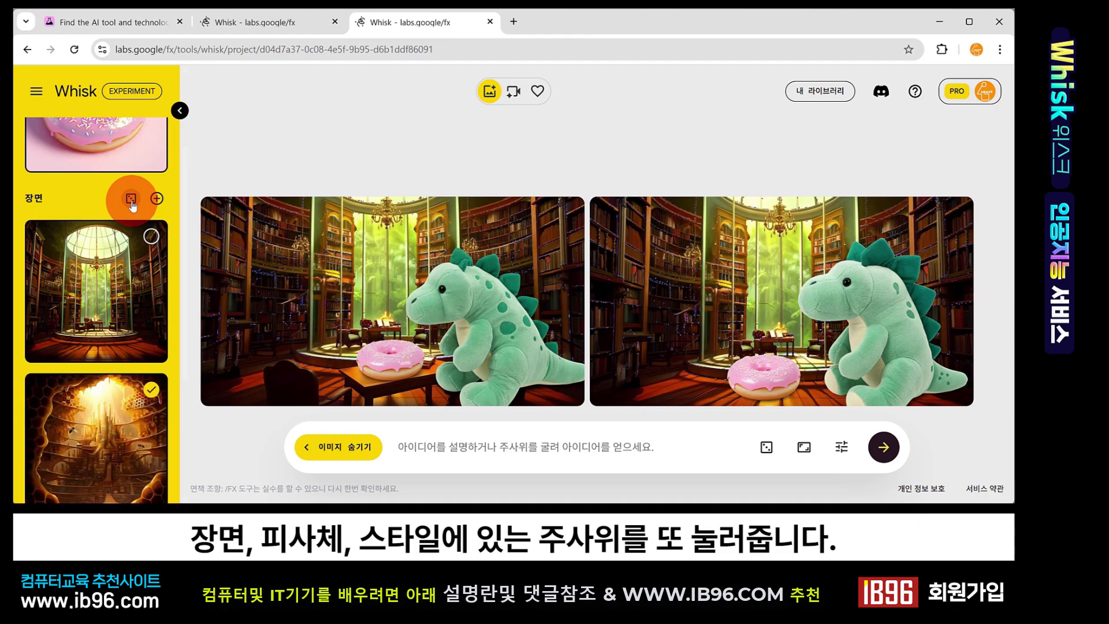
left_click(131, 199)
Delete the library and glowing cave scene images, keeping only the diner scene
scroll(128, 312, "down", 4)
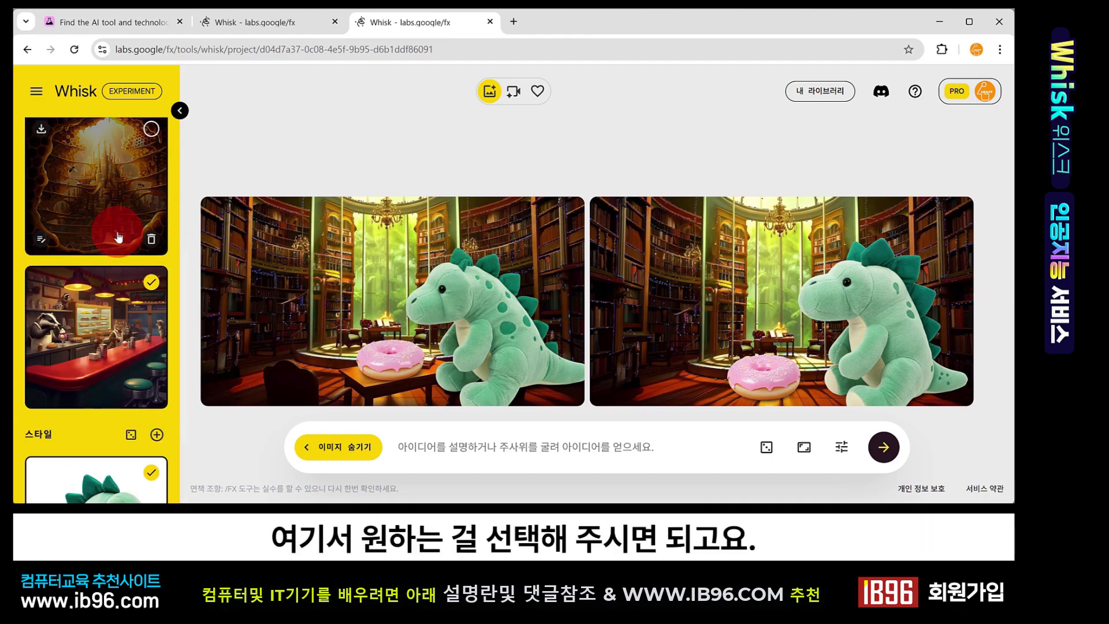
scroll(119, 235, "up", 4)
left_click(151, 282)
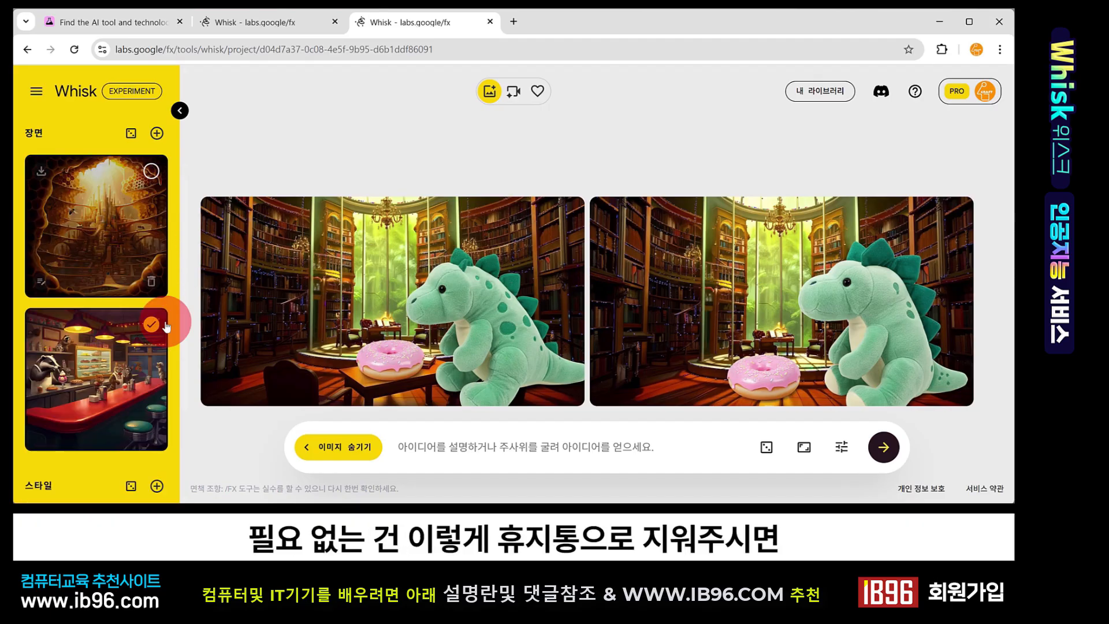
left_click(151, 282)
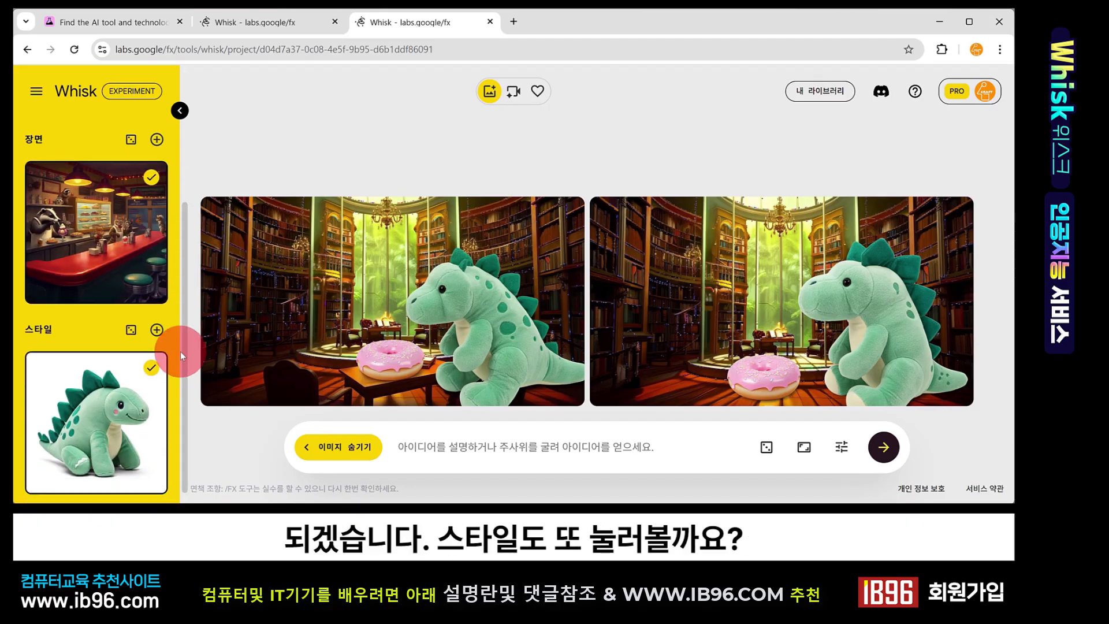
Create random style images with the style dice button and select the clay-figure bear style
left_click(131, 330)
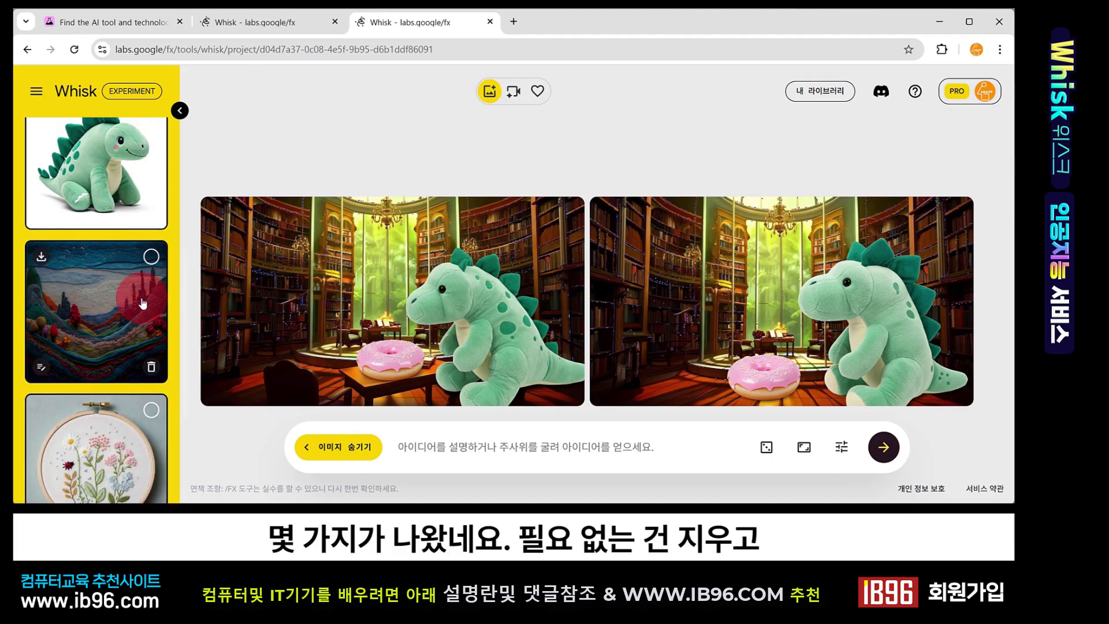
scroll(147, 361, "up", 2)
left_click(131, 176)
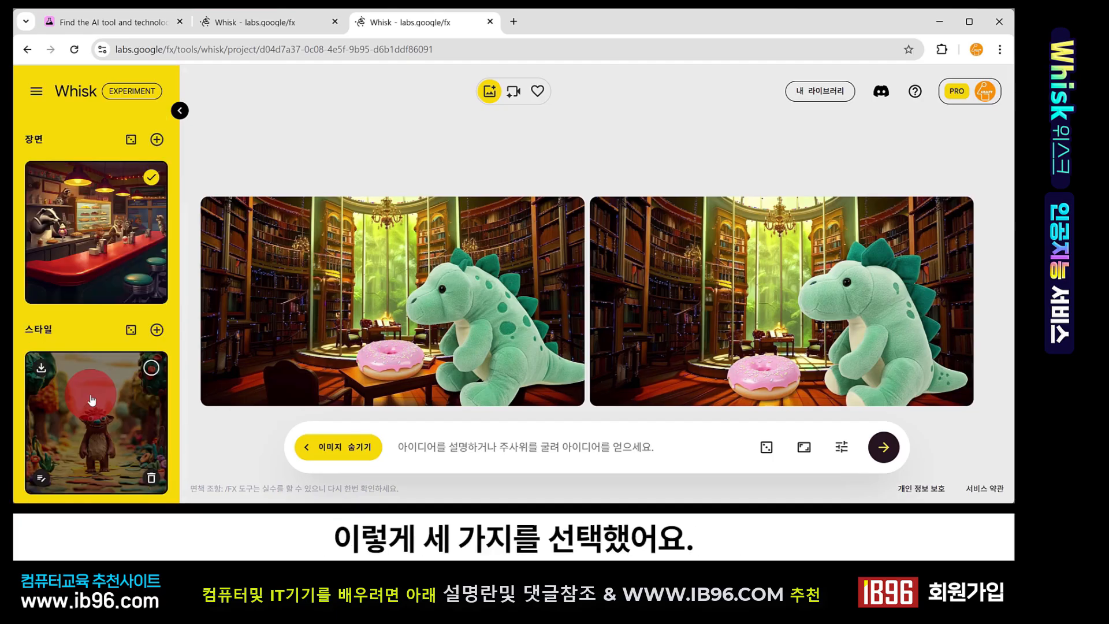
scroll(96, 372, "up", 3)
scroll(101, 404, "down", 3)
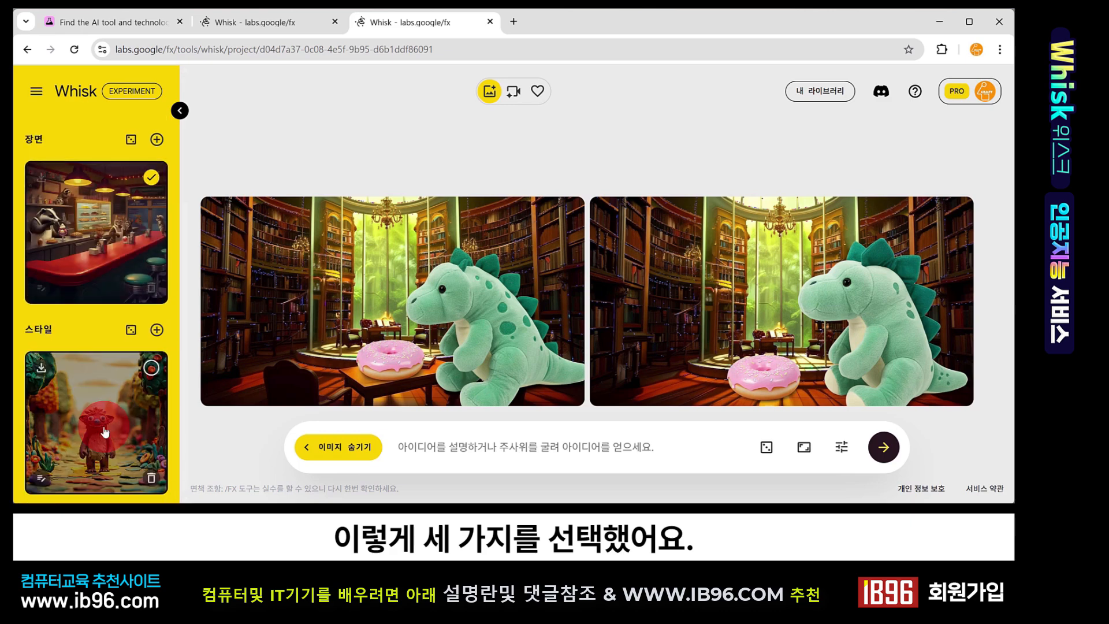
left_click(105, 431)
Generate images from the donut subject, diner scene and clay bear style, and inspect a result
left_click(888, 448)
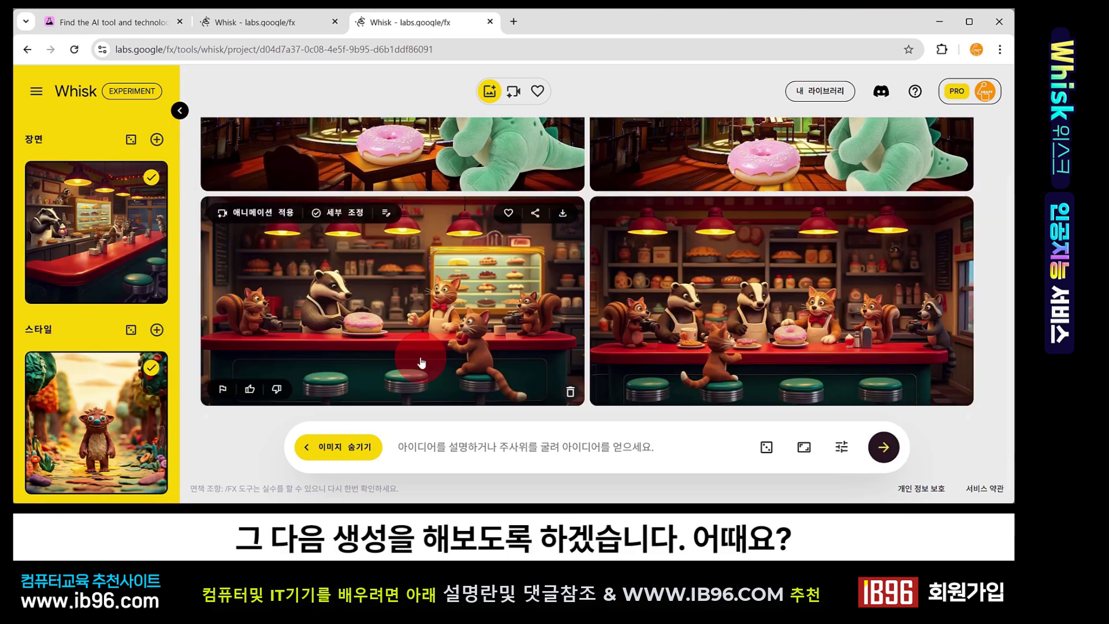
left_click(418, 347)
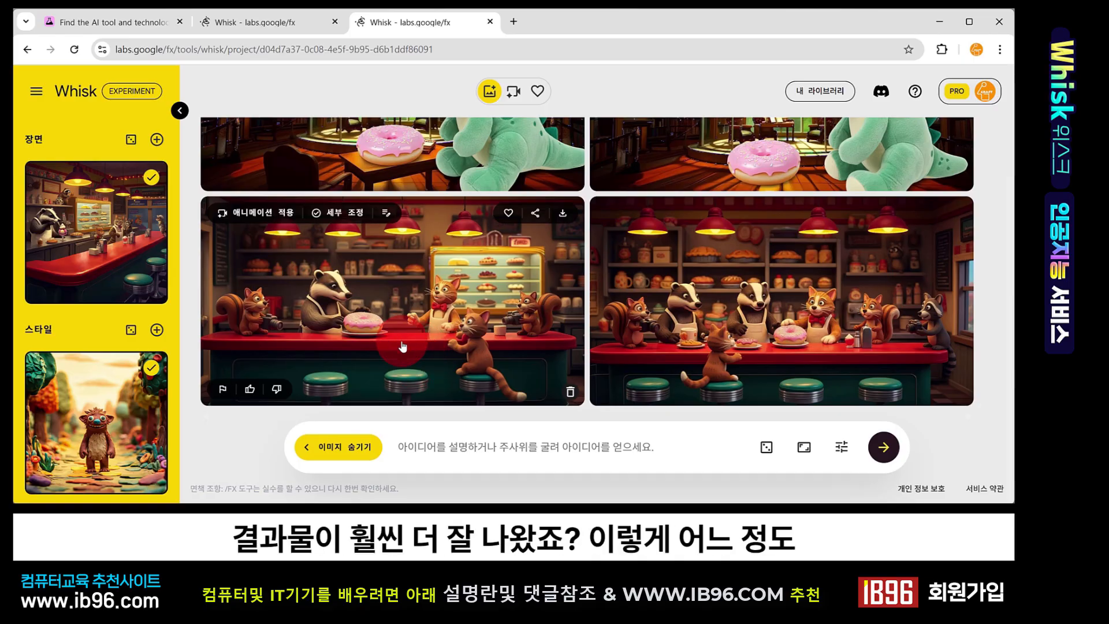
scroll(133, 335, "up", 3)
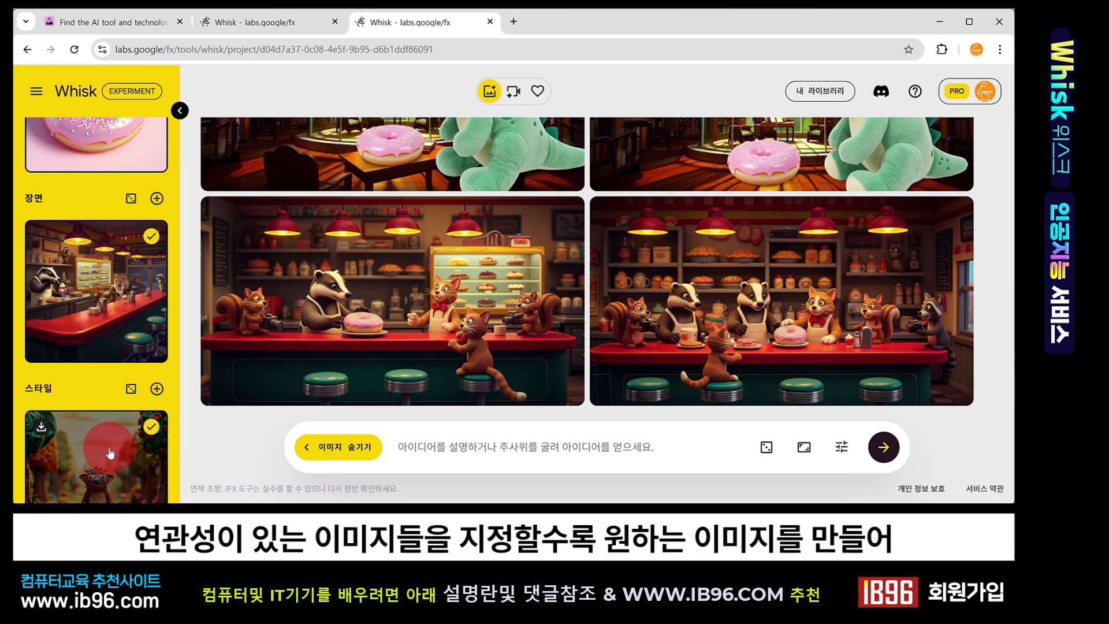
left_click(378, 282)
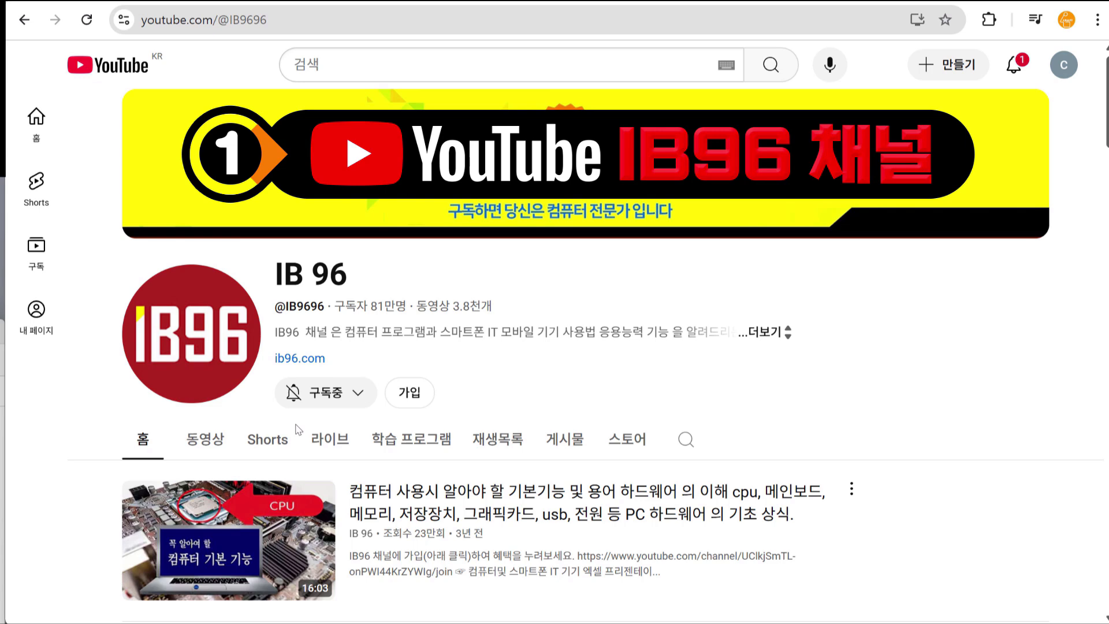
left_click(627, 441)
scroll(771, 413, "down", 5)
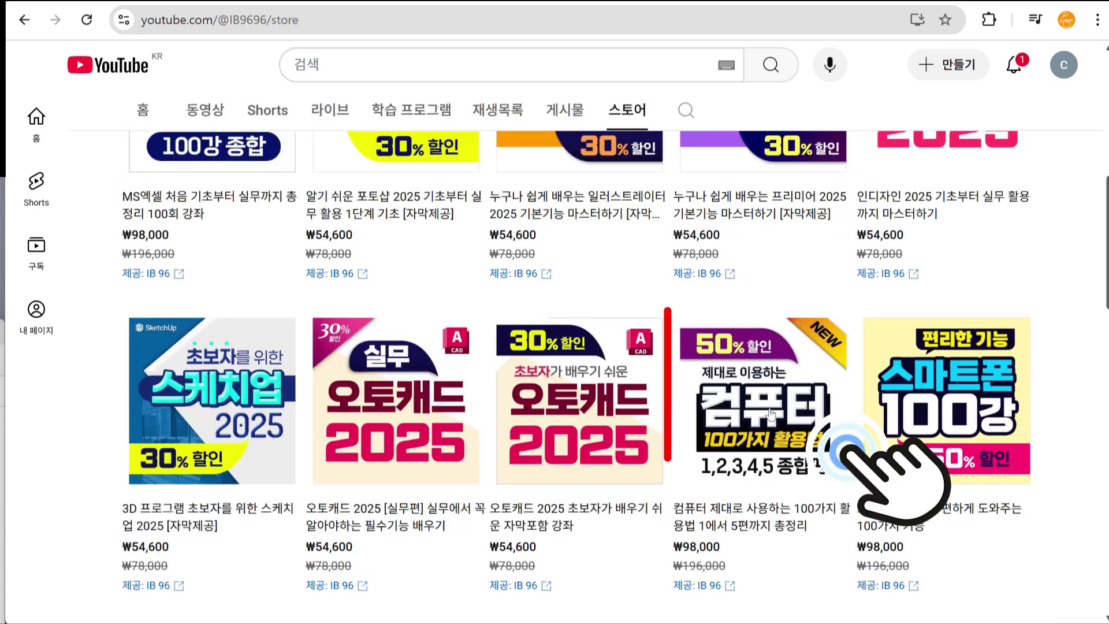
left_click(771, 413)
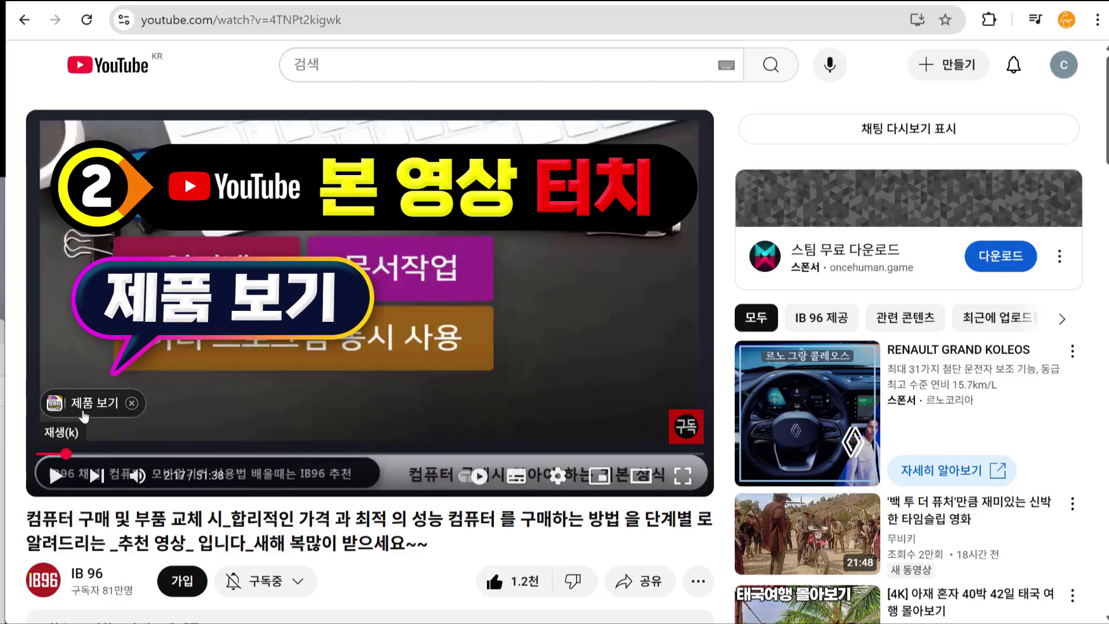
left_click(91, 407)
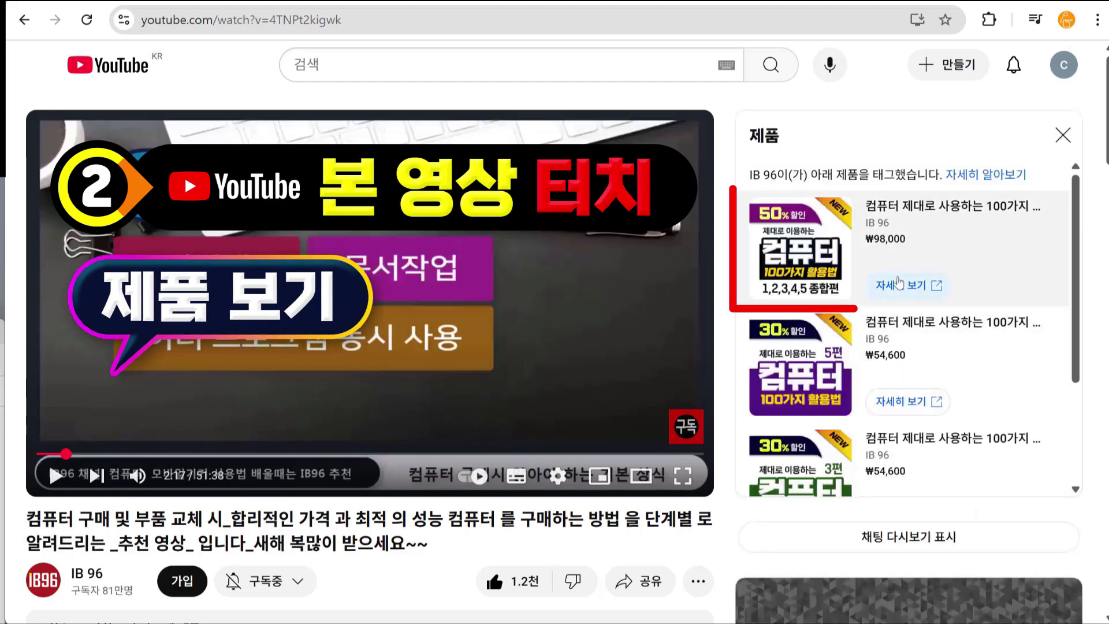
left_click(810, 257)
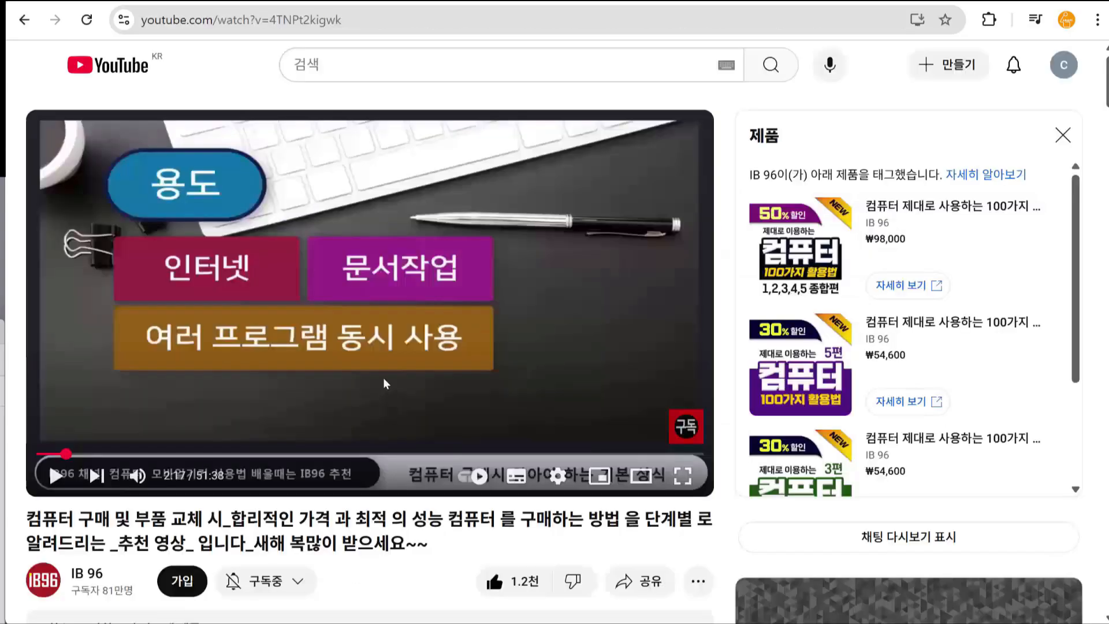
scroll(424, 396, "down", 6)
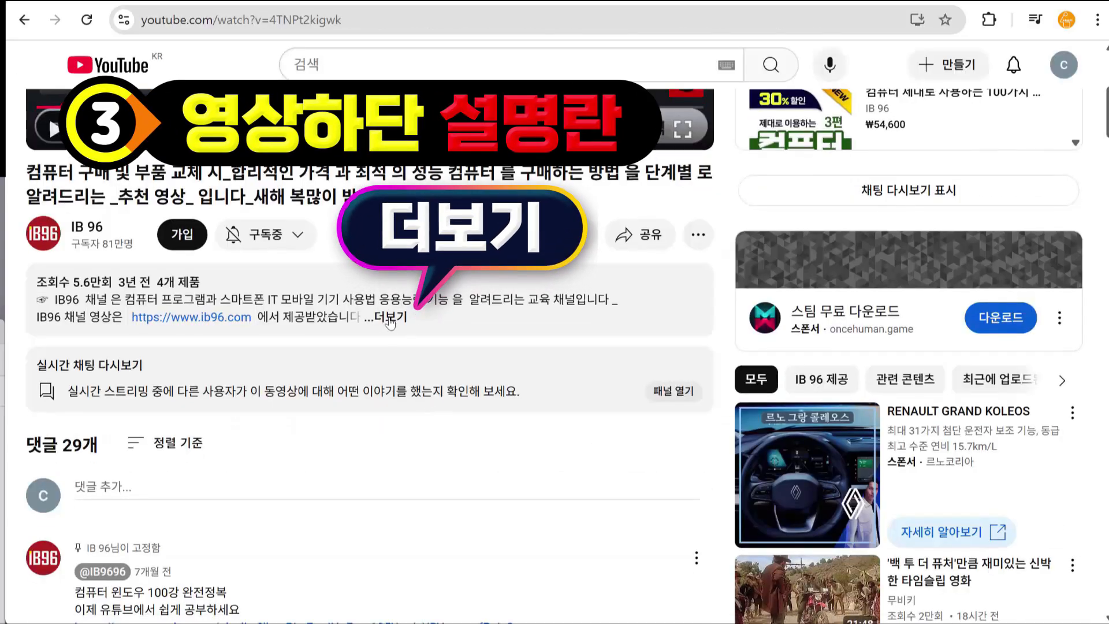
left_click(391, 318)
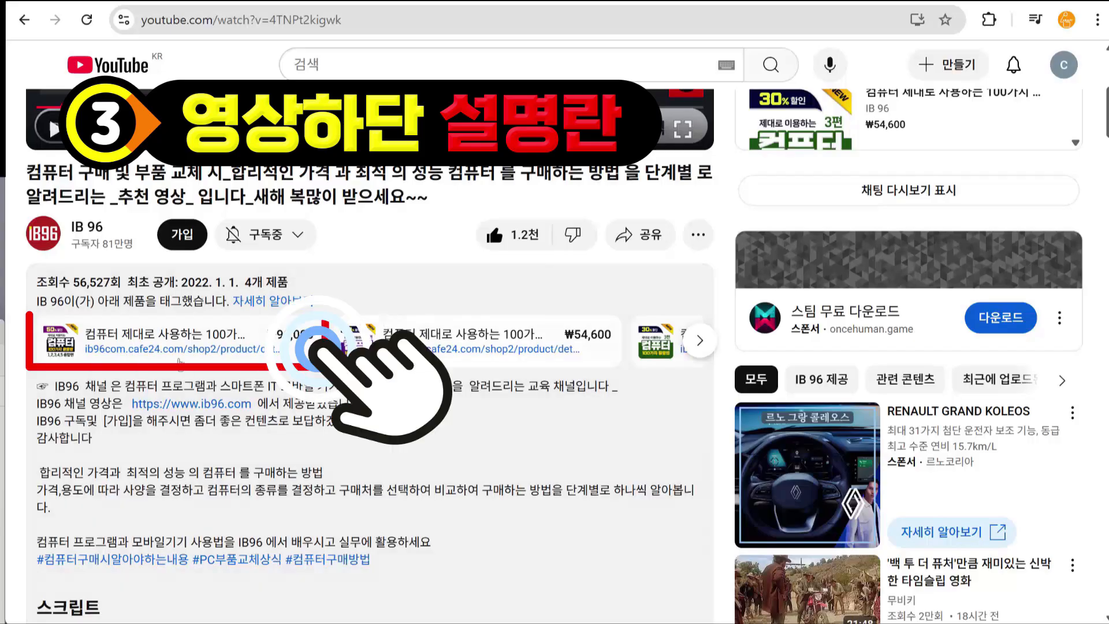
left_click(179, 359)
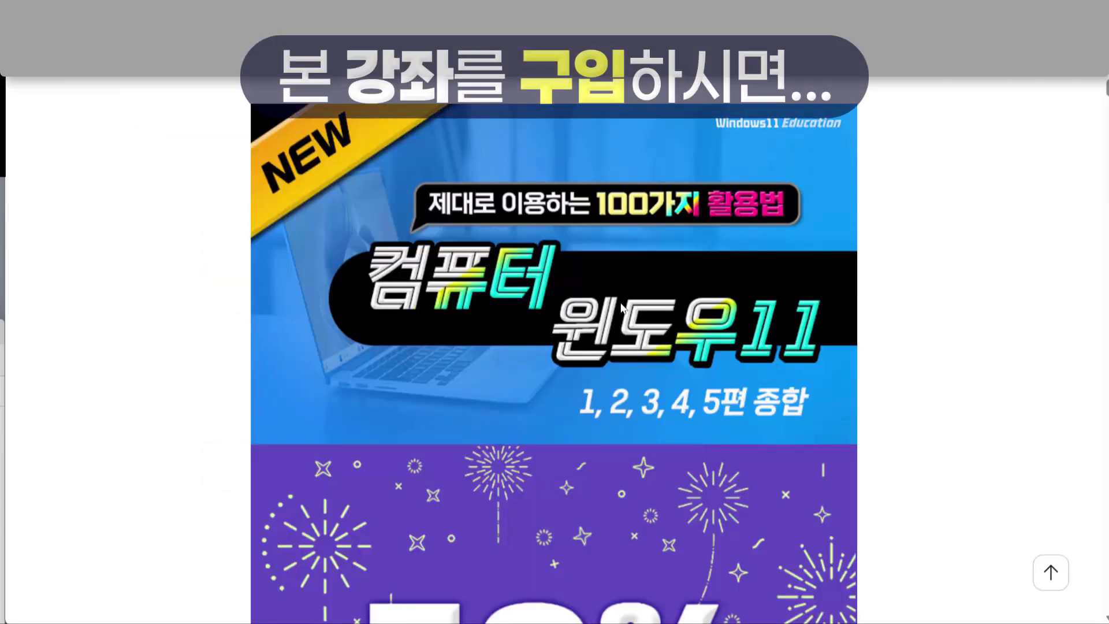
scroll(622, 307, "down", 3)
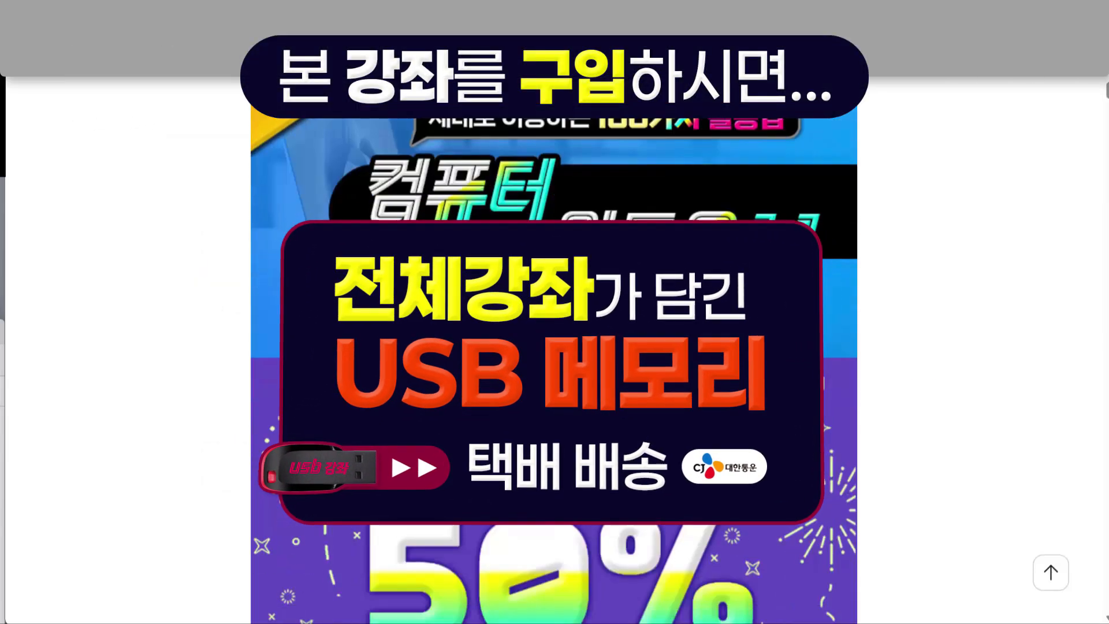
scroll(553, 347, "down", 6)
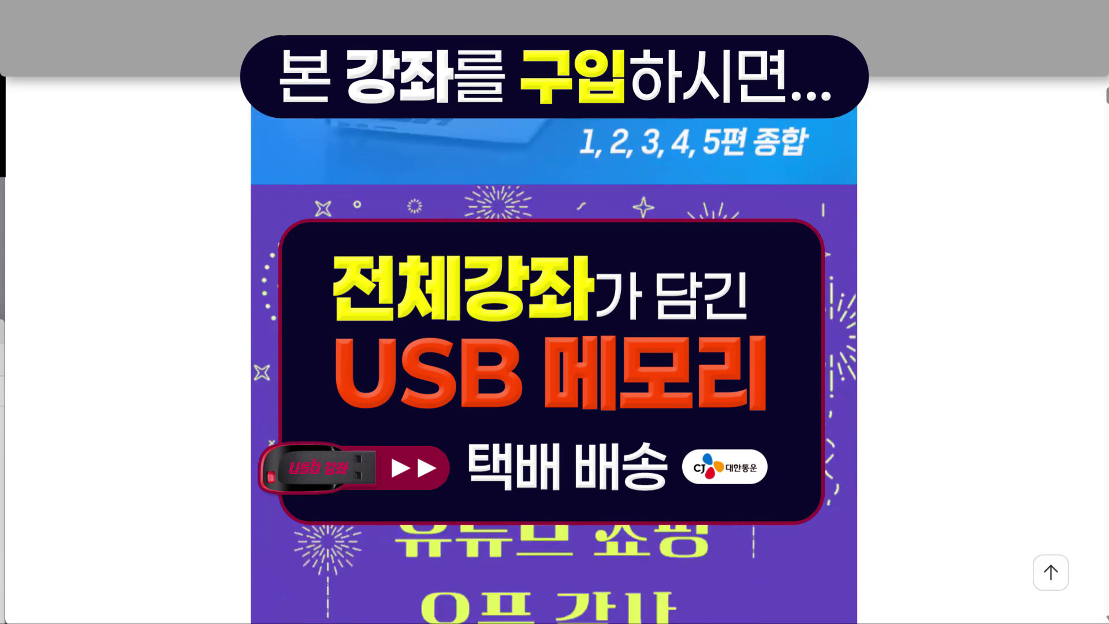
scroll(553, 346, "down", 1)
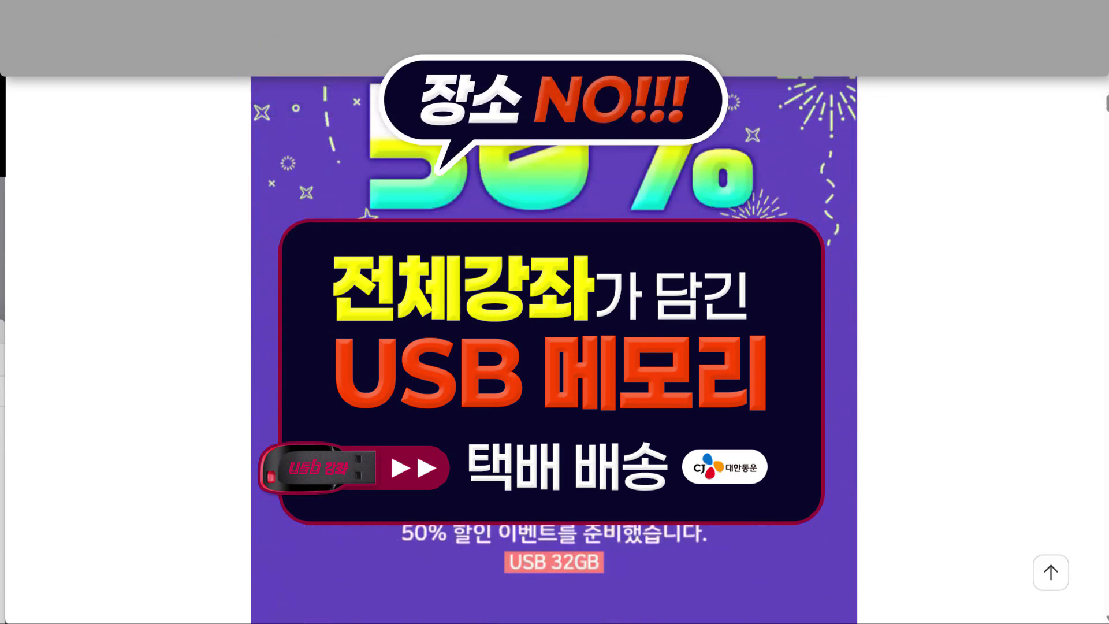